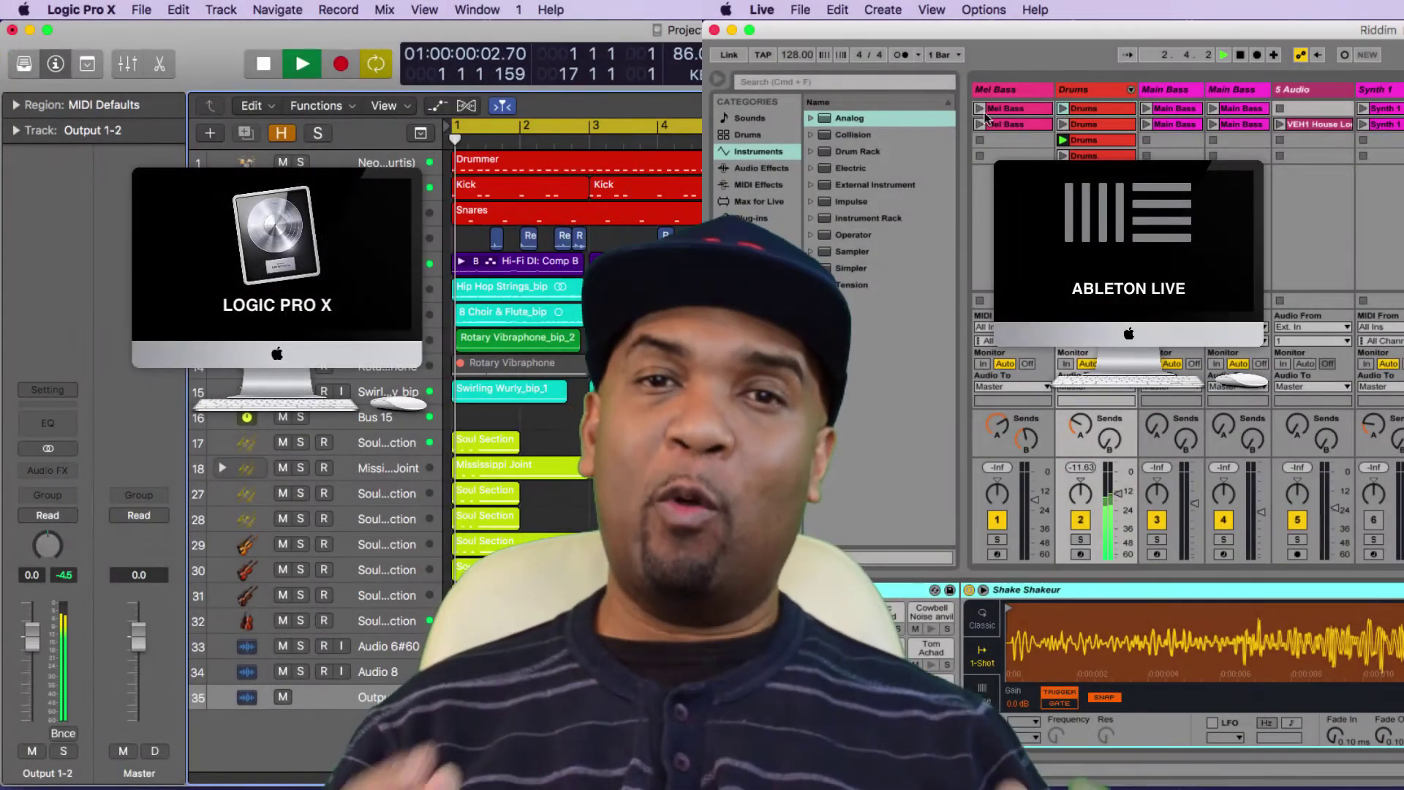
Launch the Mel Bass, Main Bass, VEH1 House Loop and Synth 1 clips in Live.
click(1029, 126)
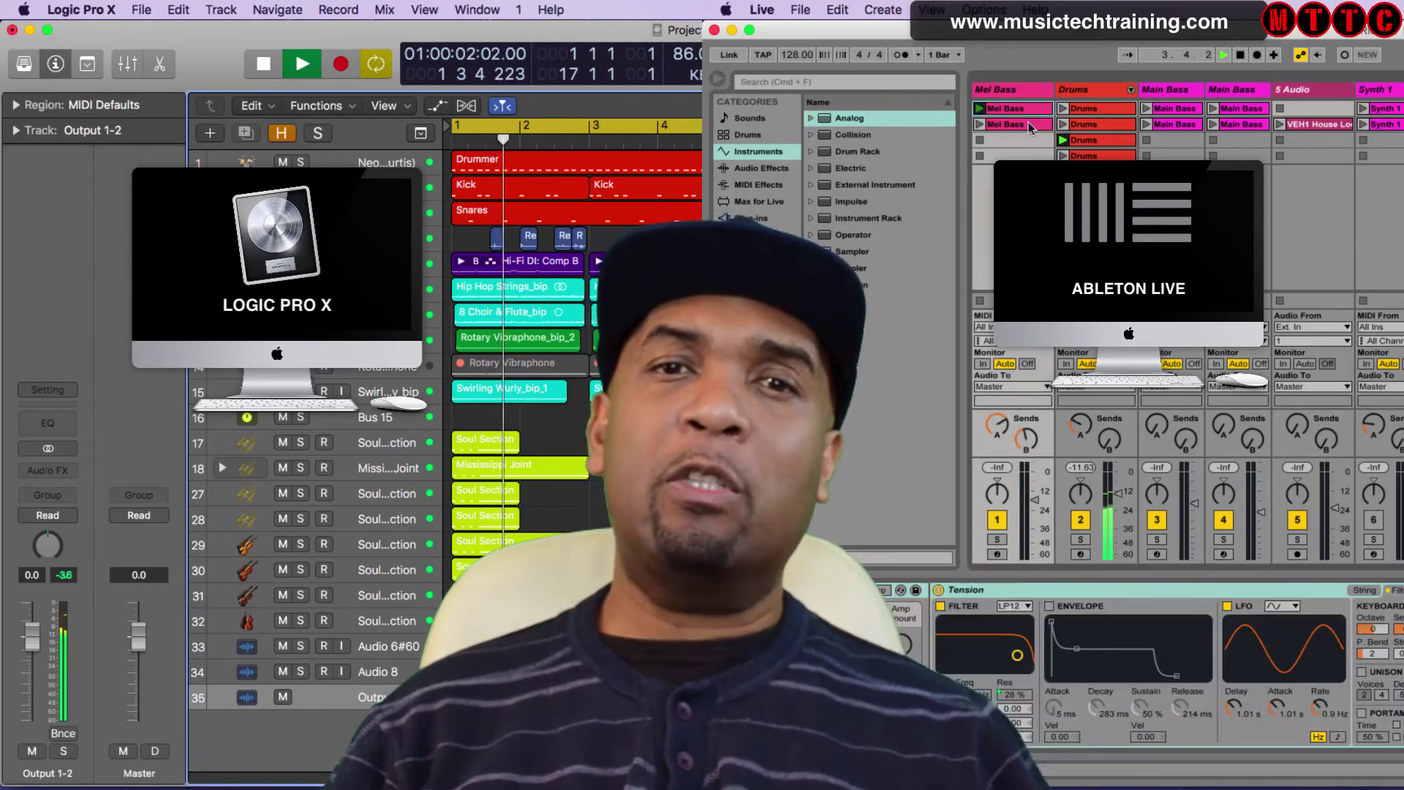
click(1144, 108)
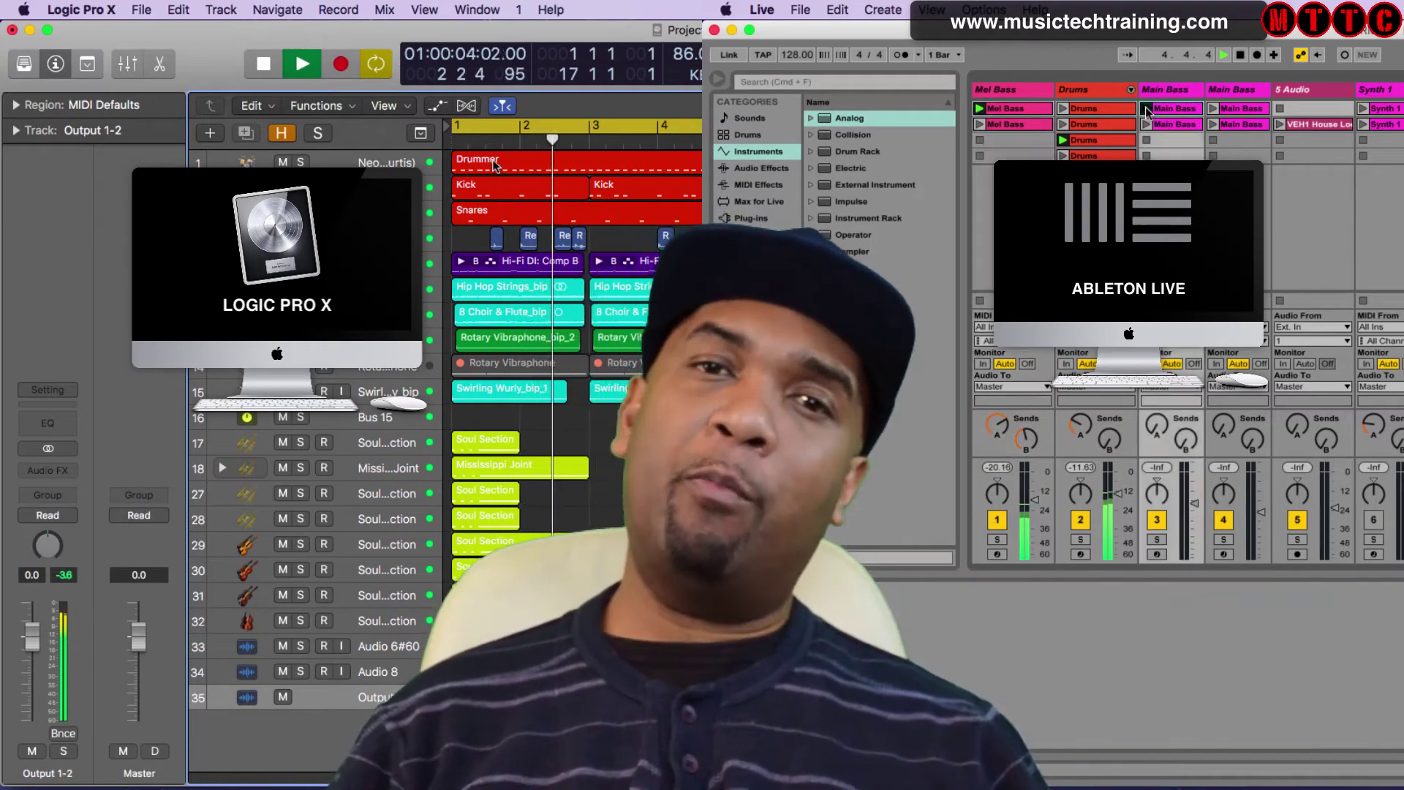
click(1218, 109)
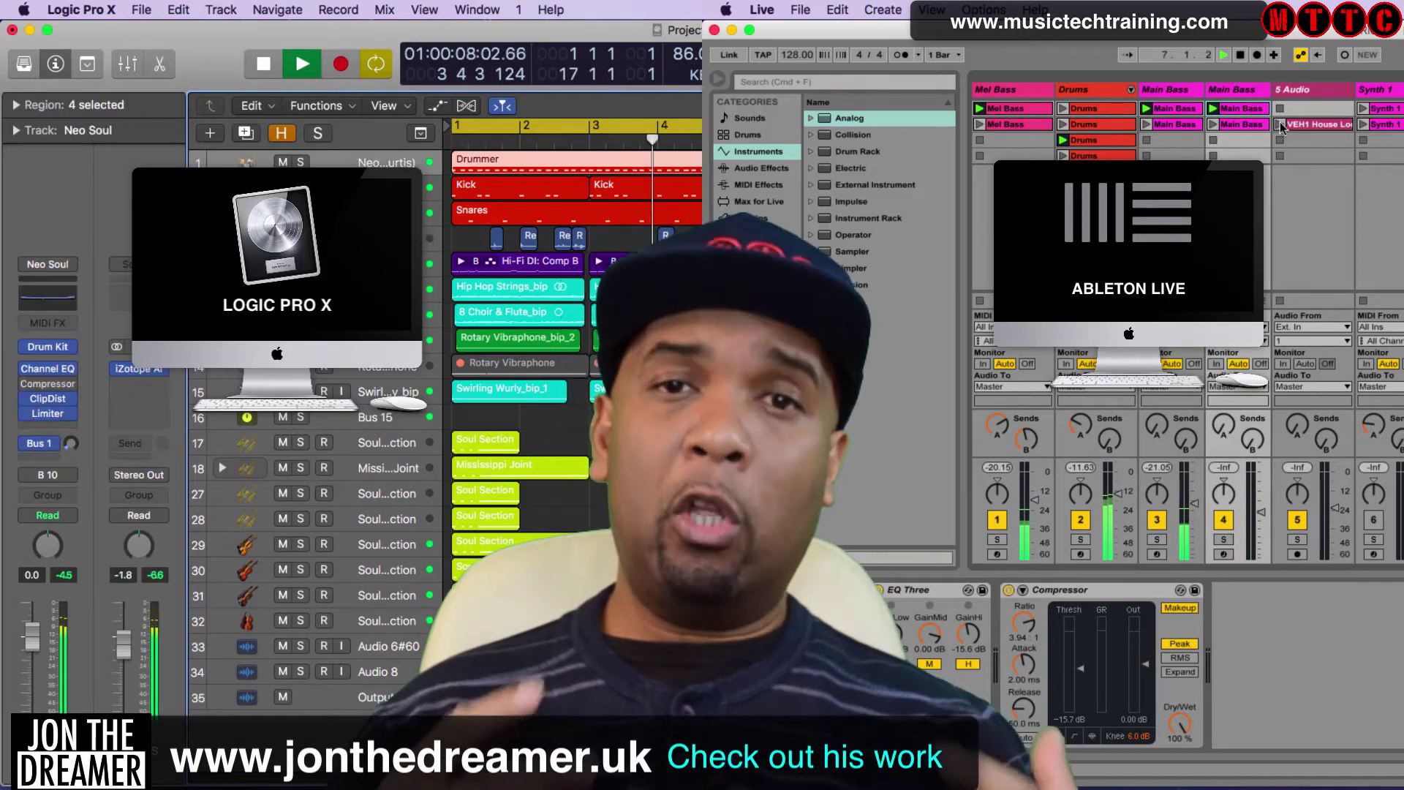
click(1338, 126)
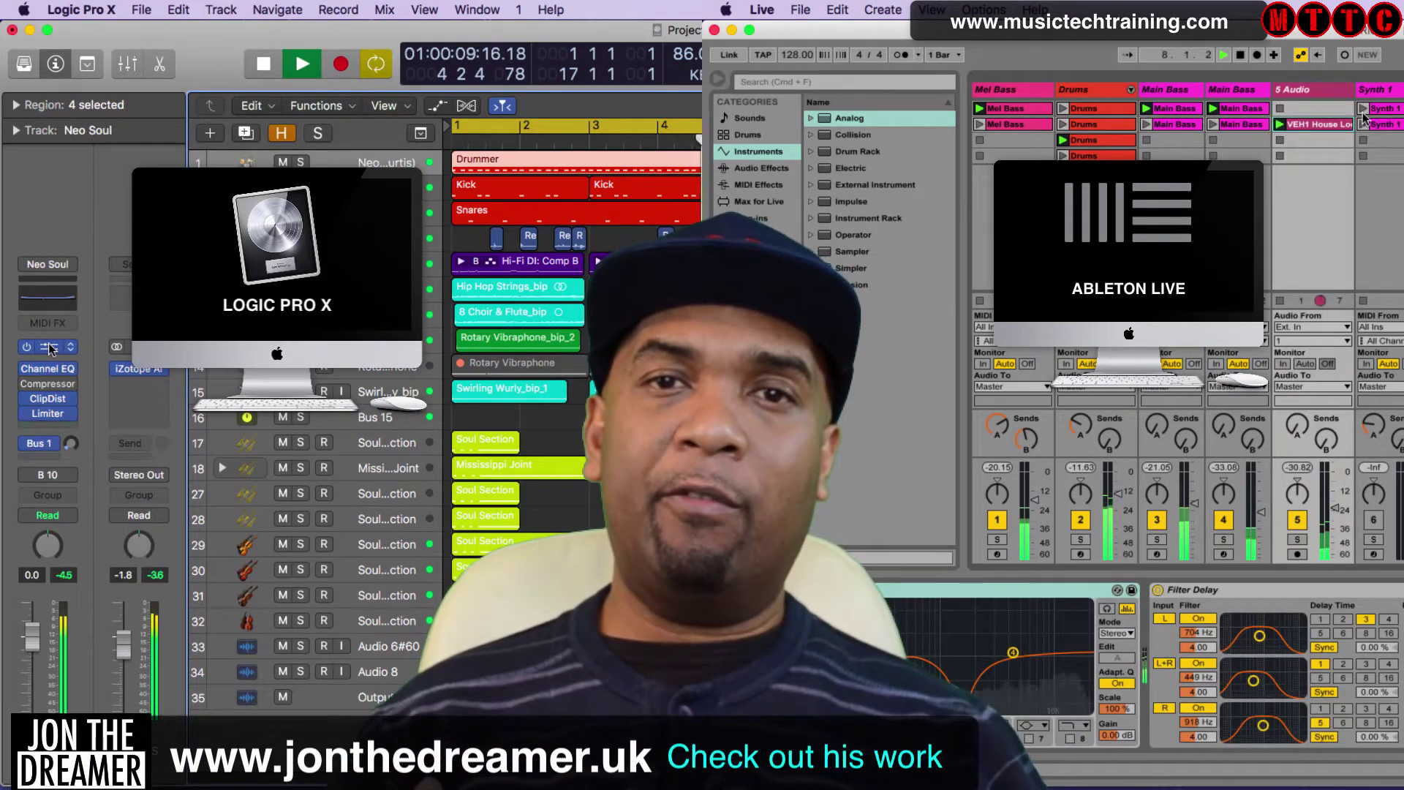
click(1363, 108)
Preview Logic's Neo Soul drum kit, then view devices on Live's Synth 1, Main Bass, Drums and Mel Bass tracks.
click(49, 349)
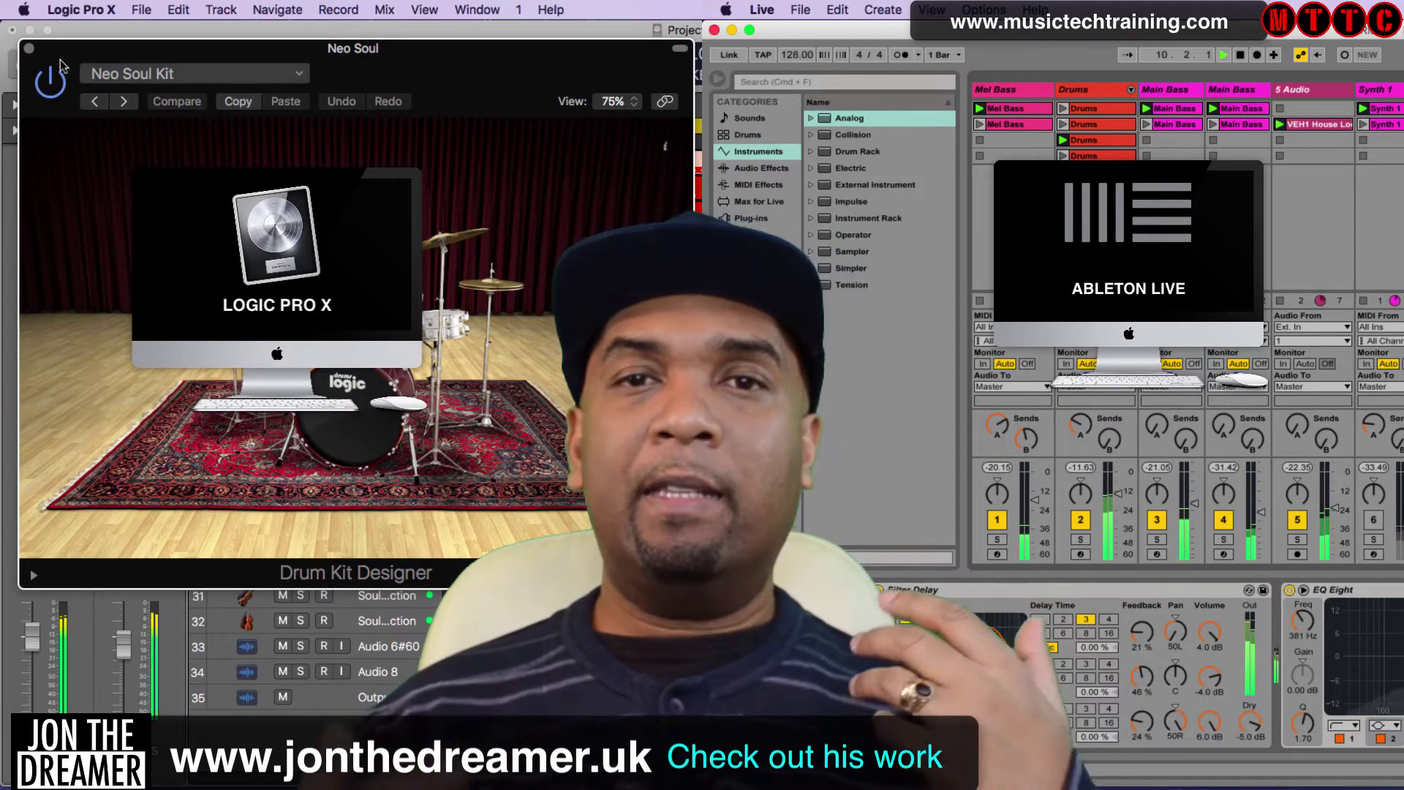
click(29, 48)
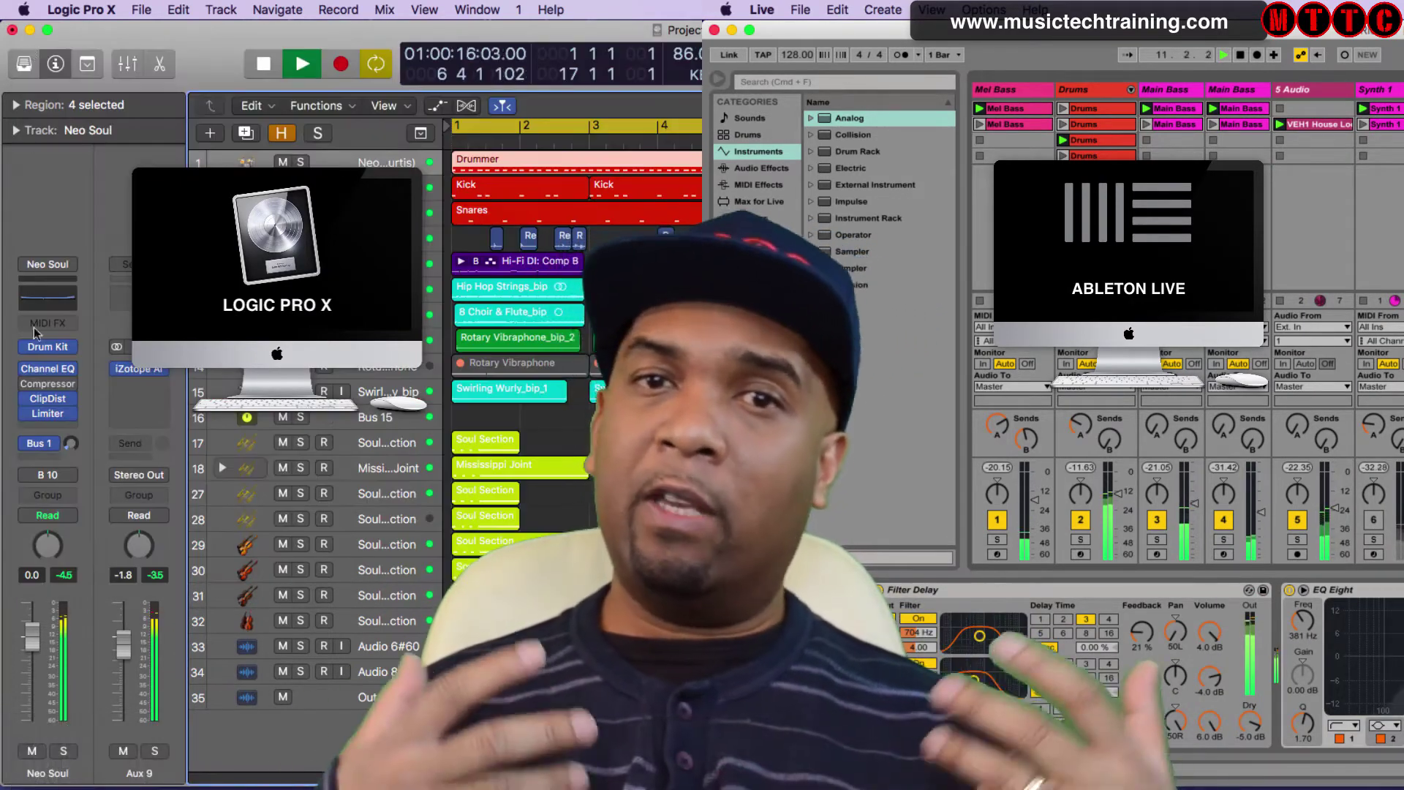
click(1381, 90)
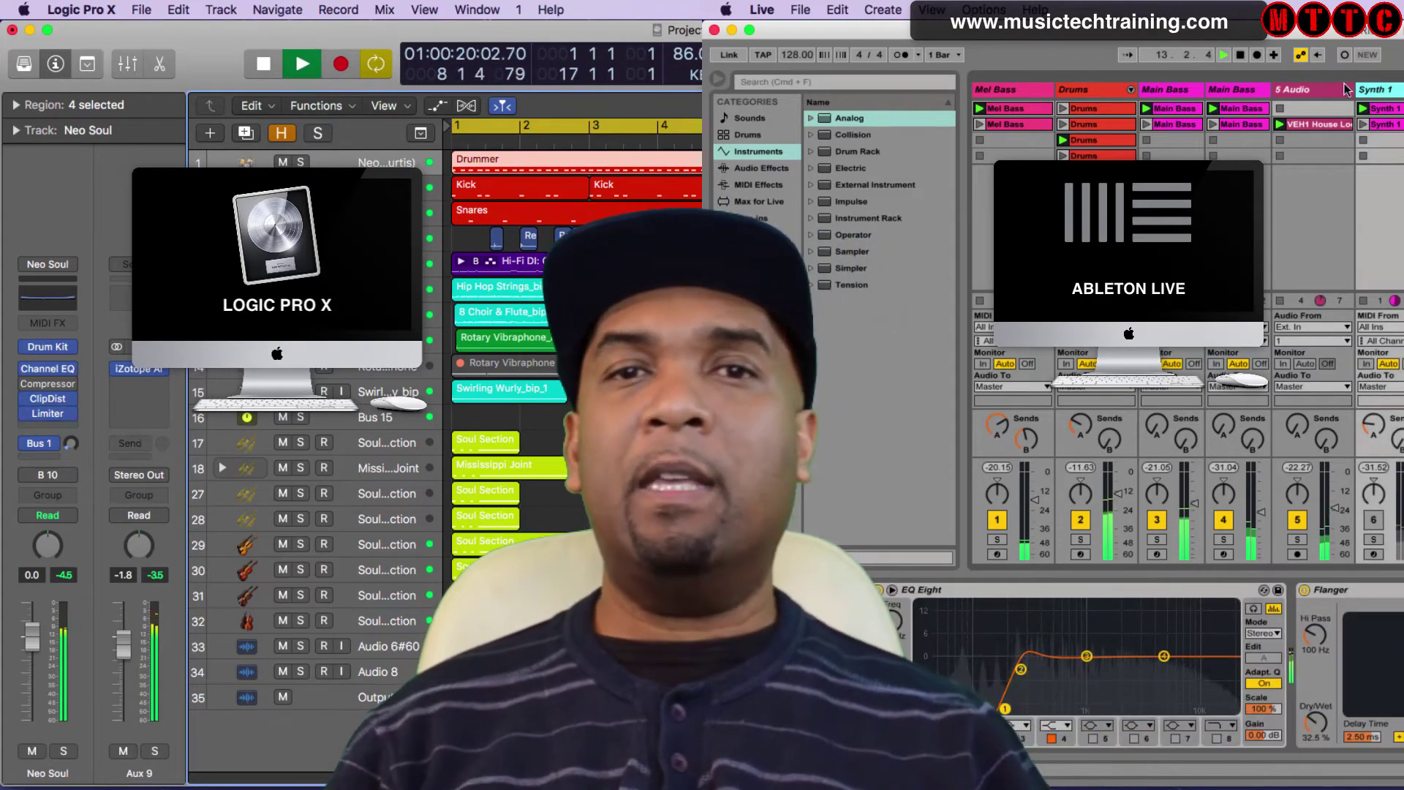
click(1236, 89)
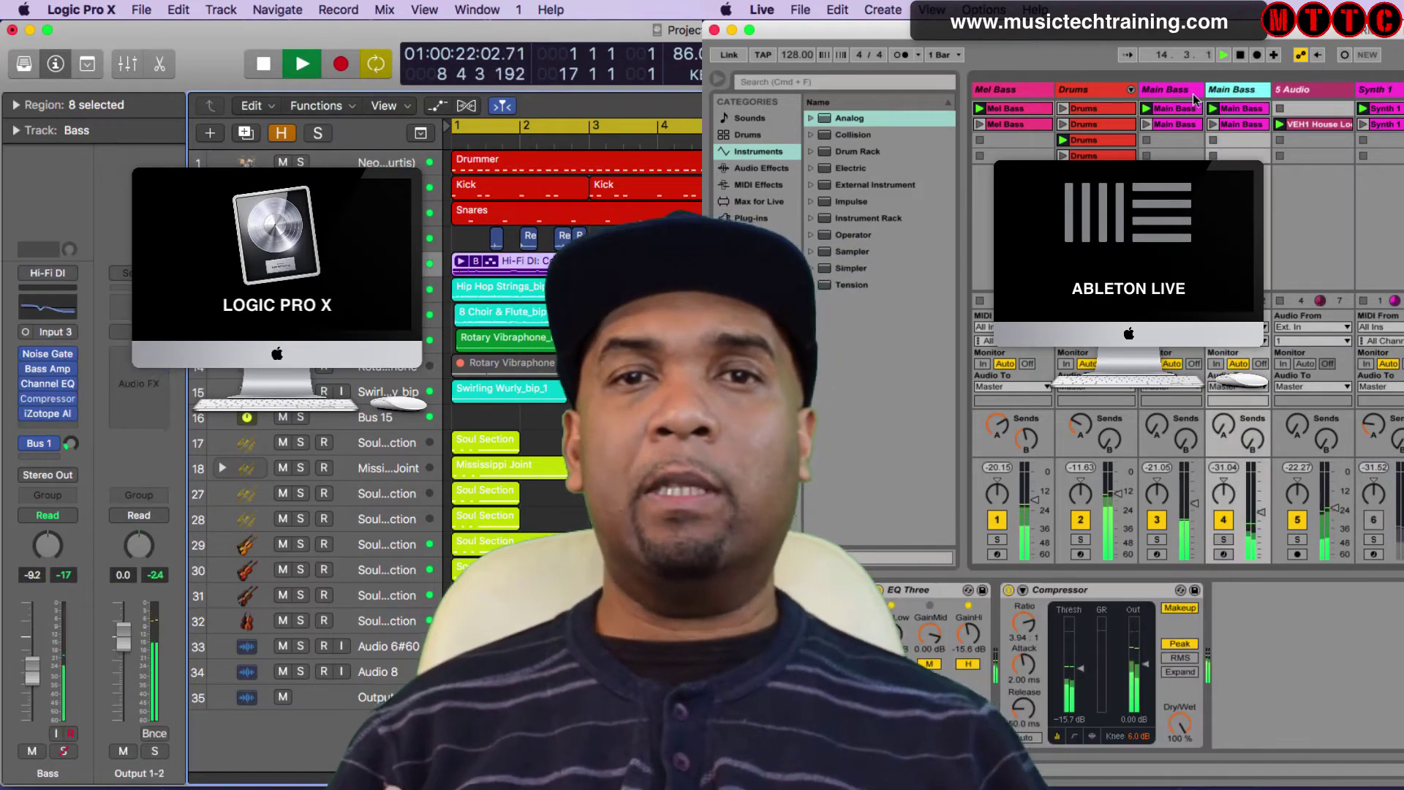
click(1183, 91)
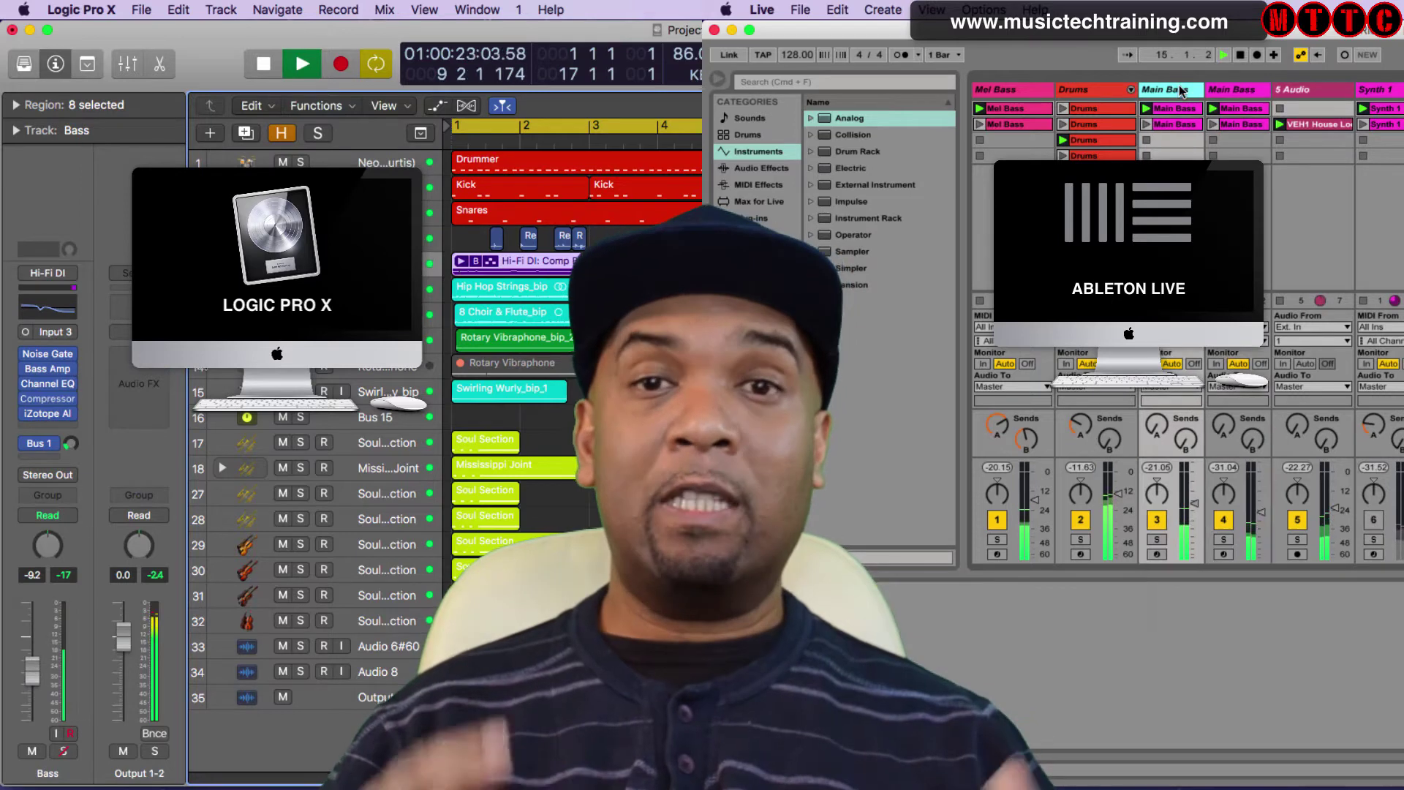
click(1104, 90)
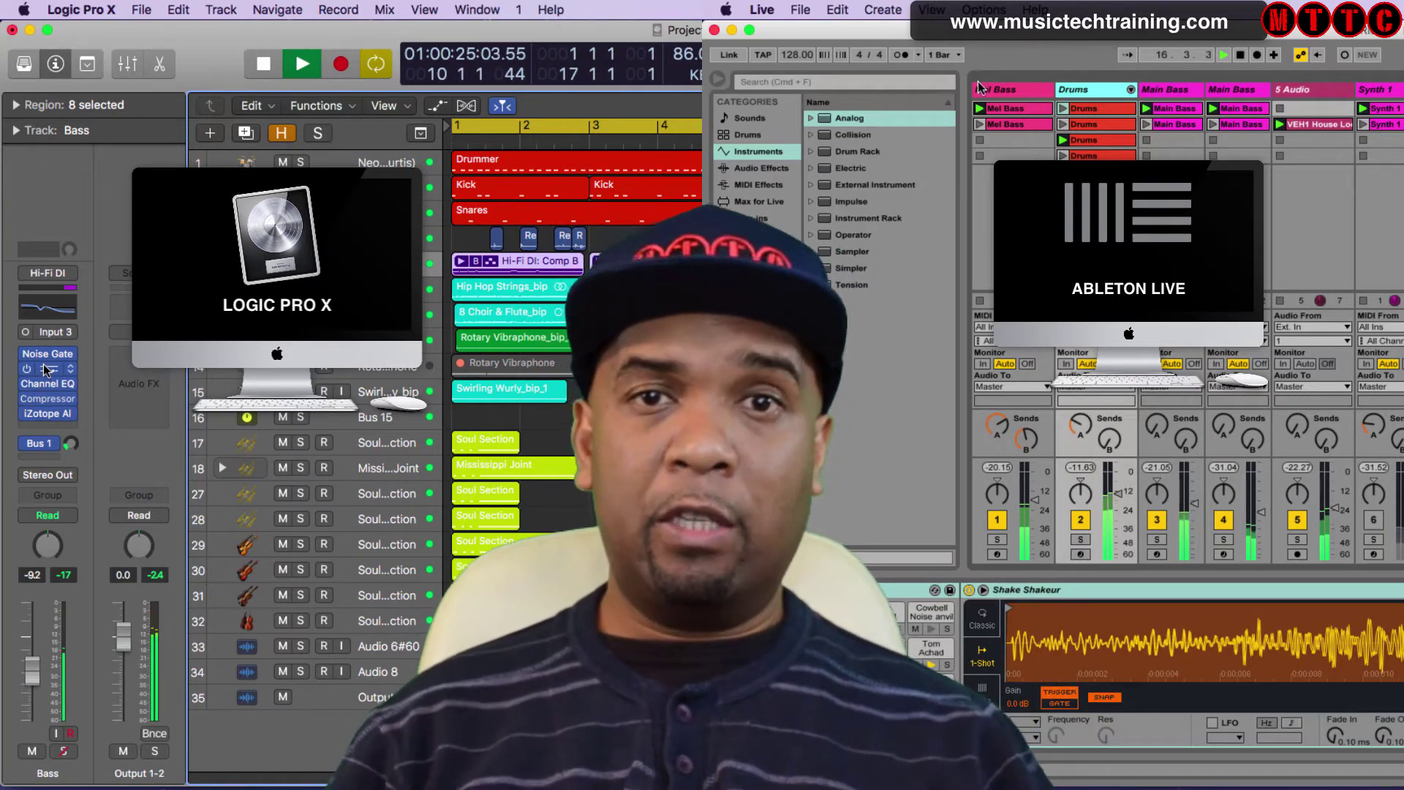
click(1004, 91)
Preview the bass amp and Bus 15 Vintage Tube EQ plug-ins, and list Live's Audio Effects.
click(46, 369)
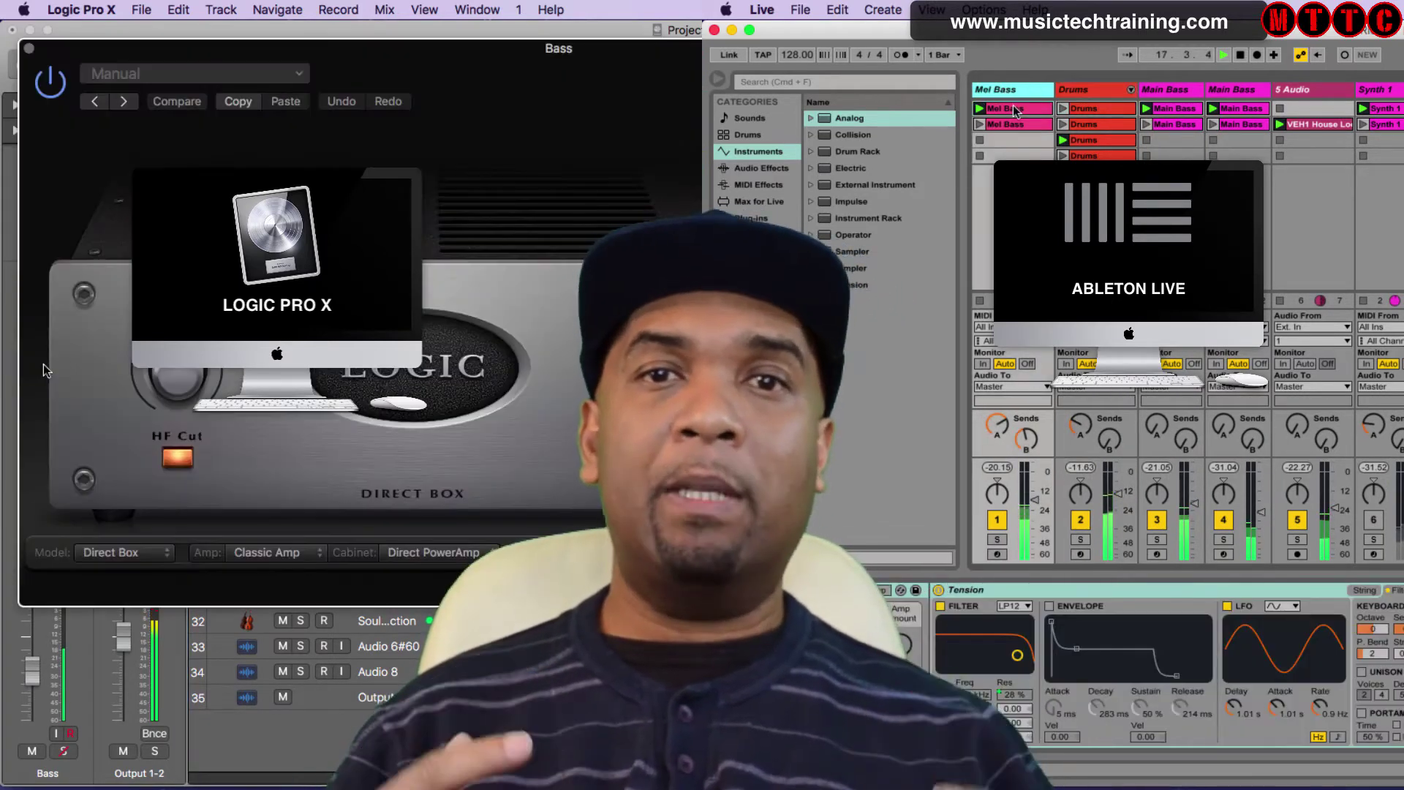
click(30, 48)
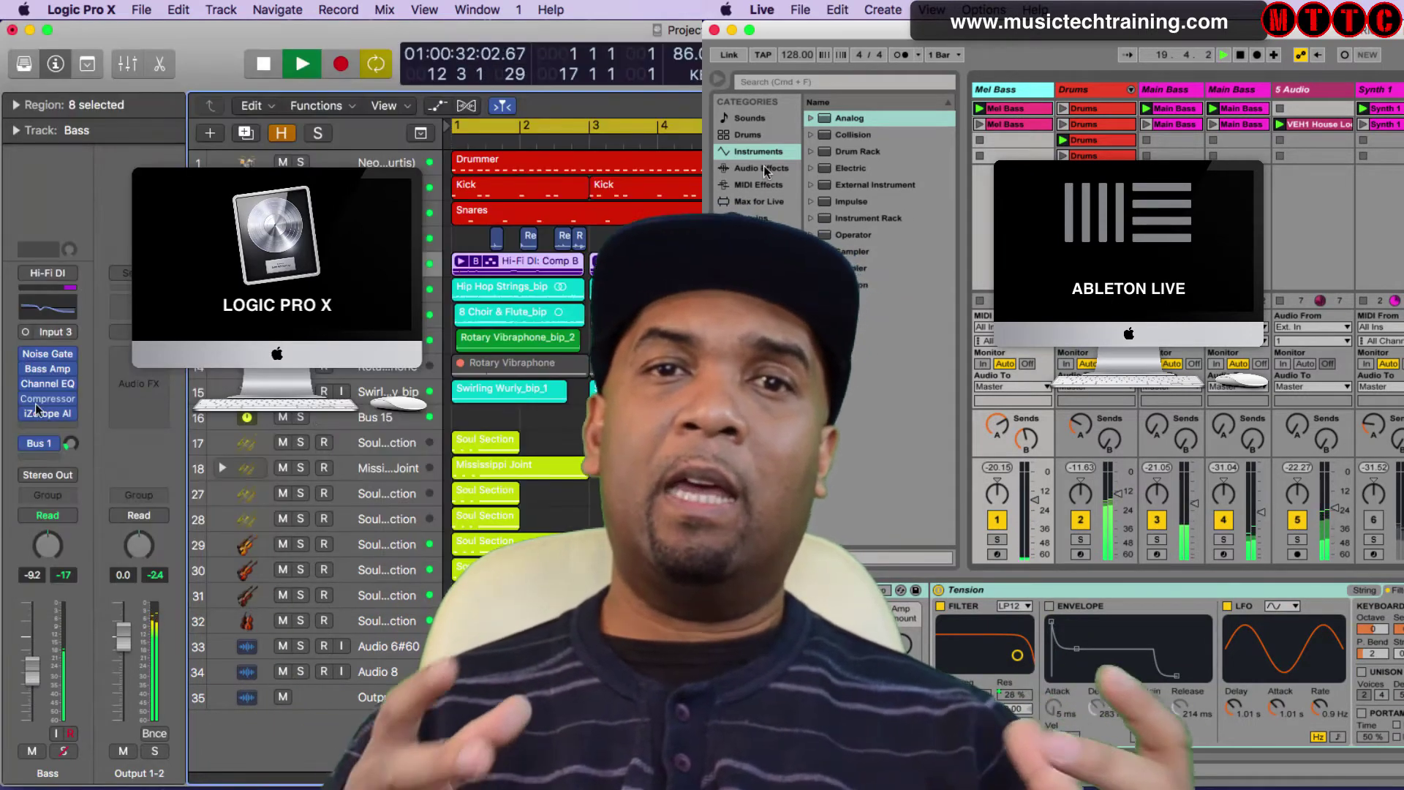
click(762, 169)
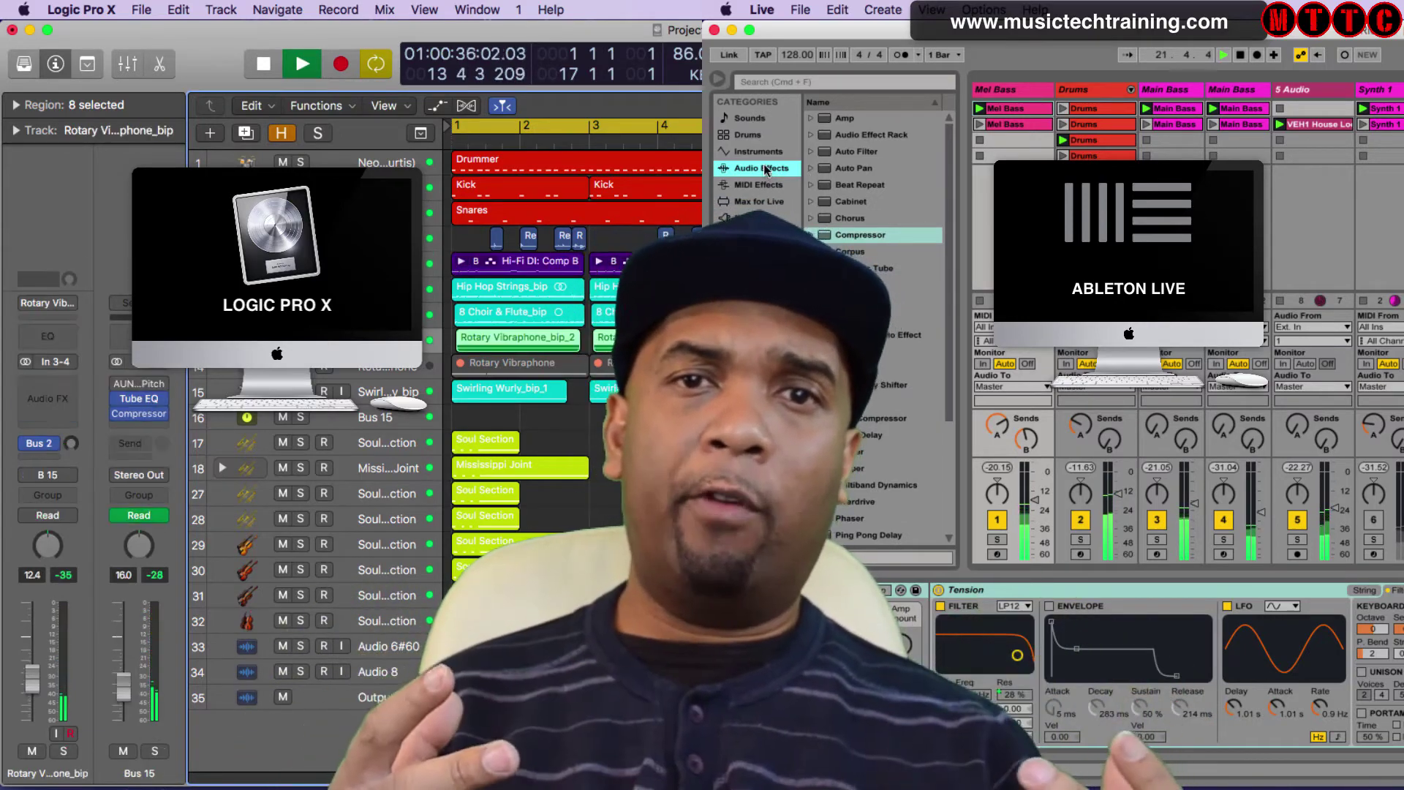
click(141, 404)
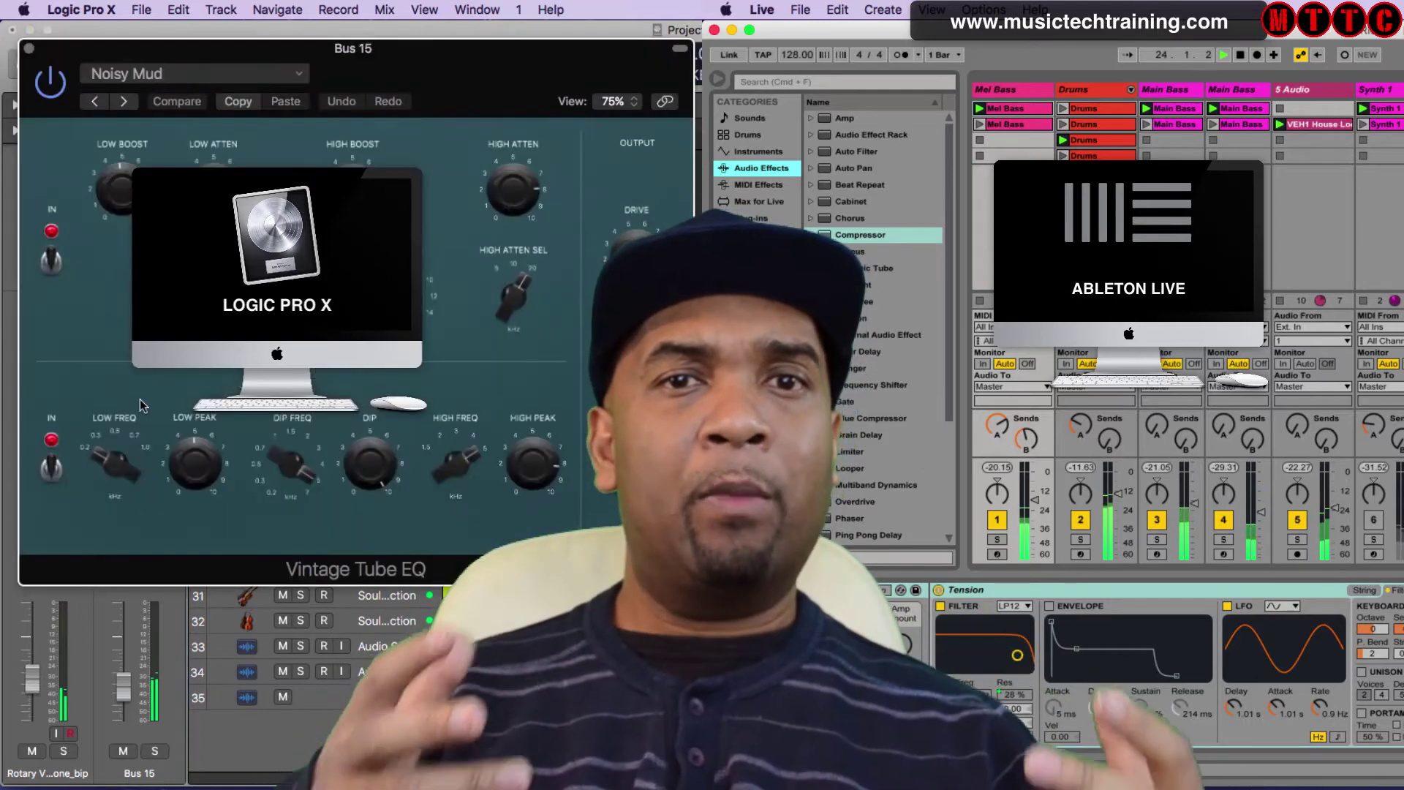
click(1020, 111)
click(29, 48)
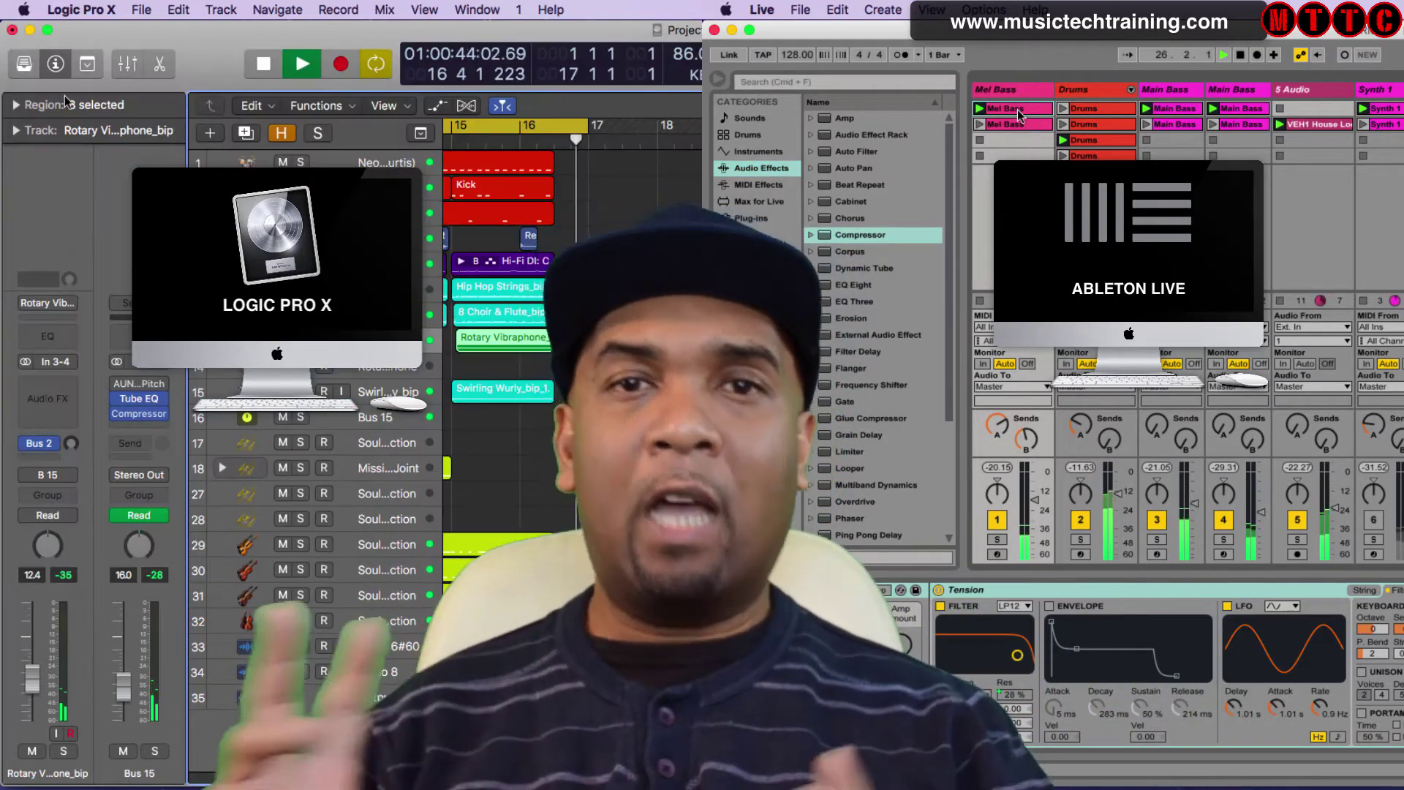
click(1095, 90)
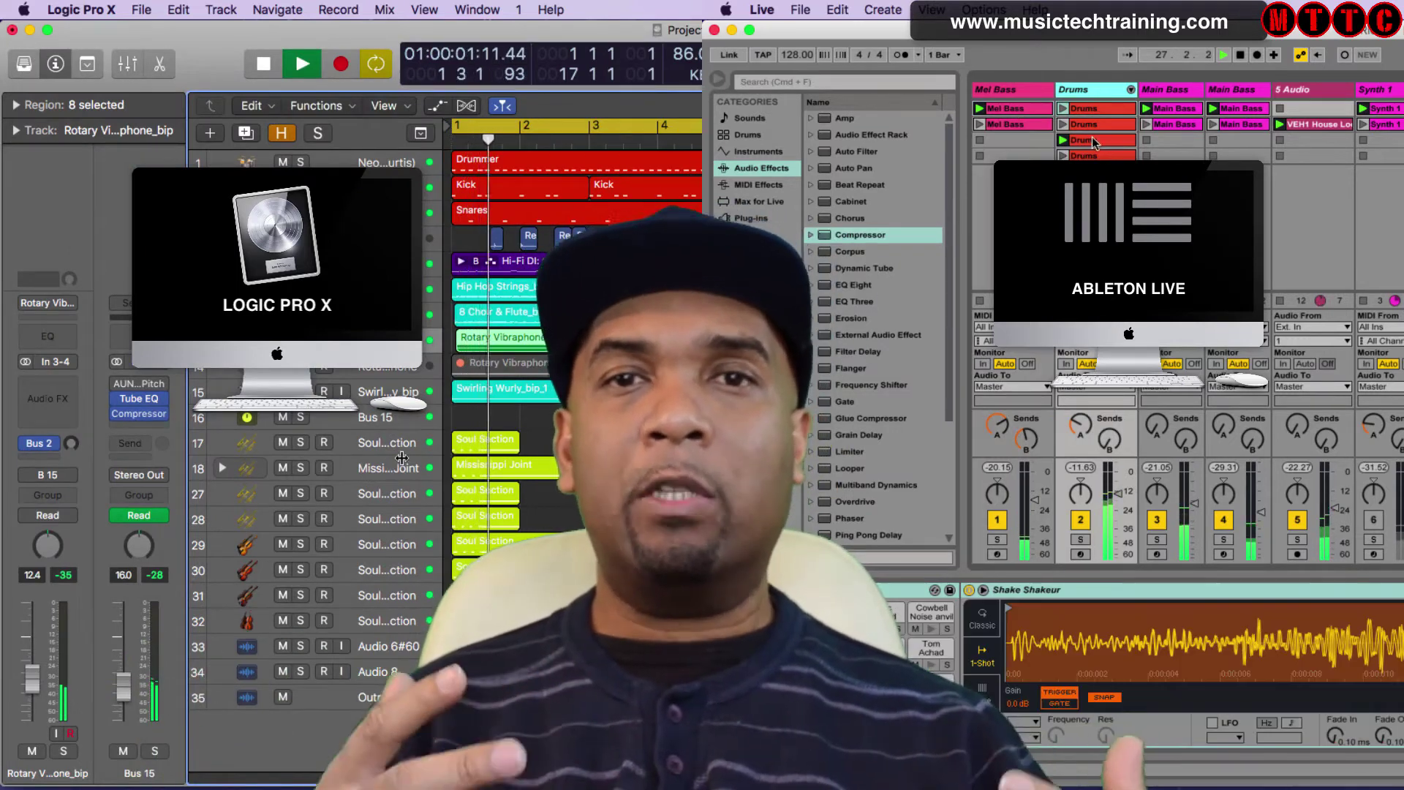
Select the Soul Section strings track and preview its Studio Strings instrument.
click(377, 549)
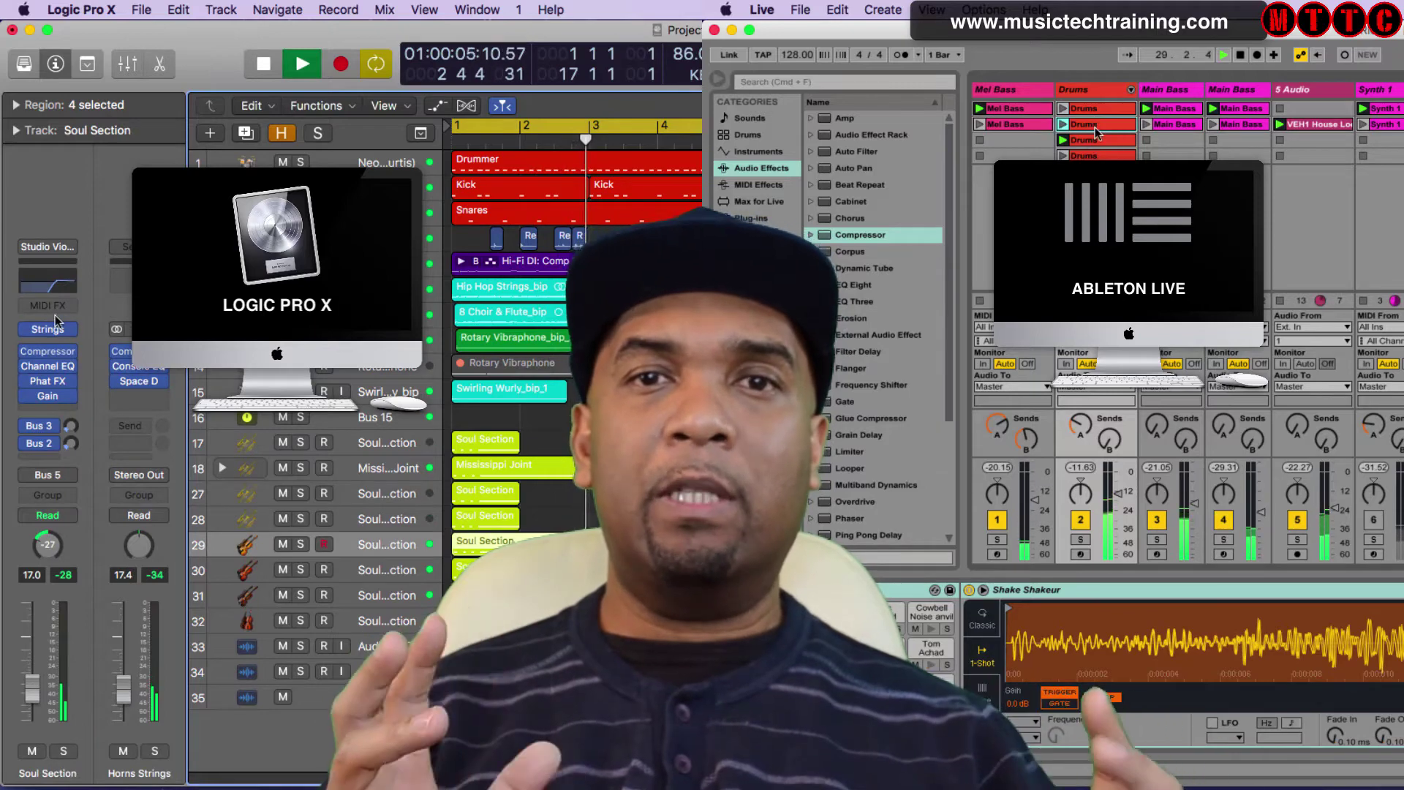
click(51, 331)
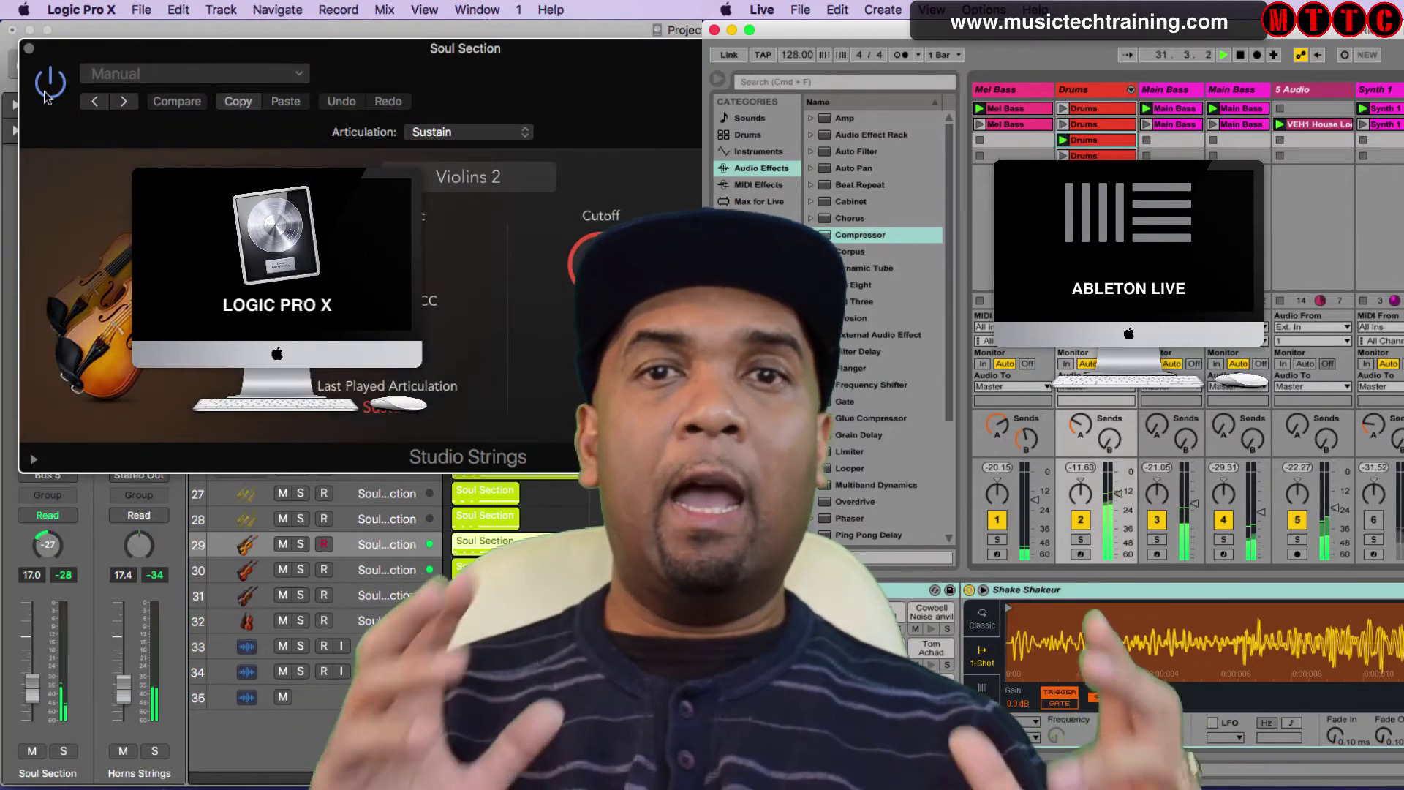
click(30, 49)
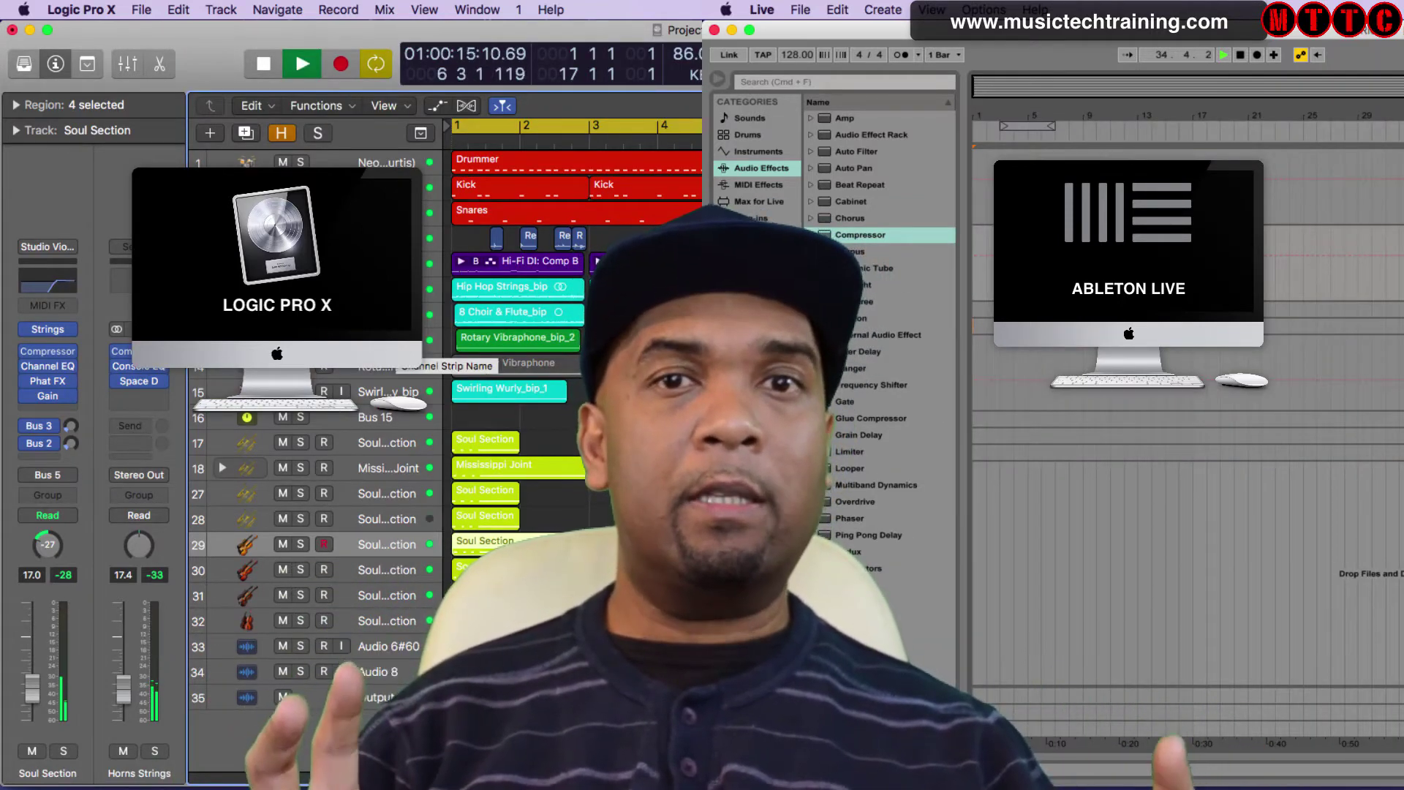
Return to the session view, open the editor, then show the mixer below the tracks.
key(Tab)
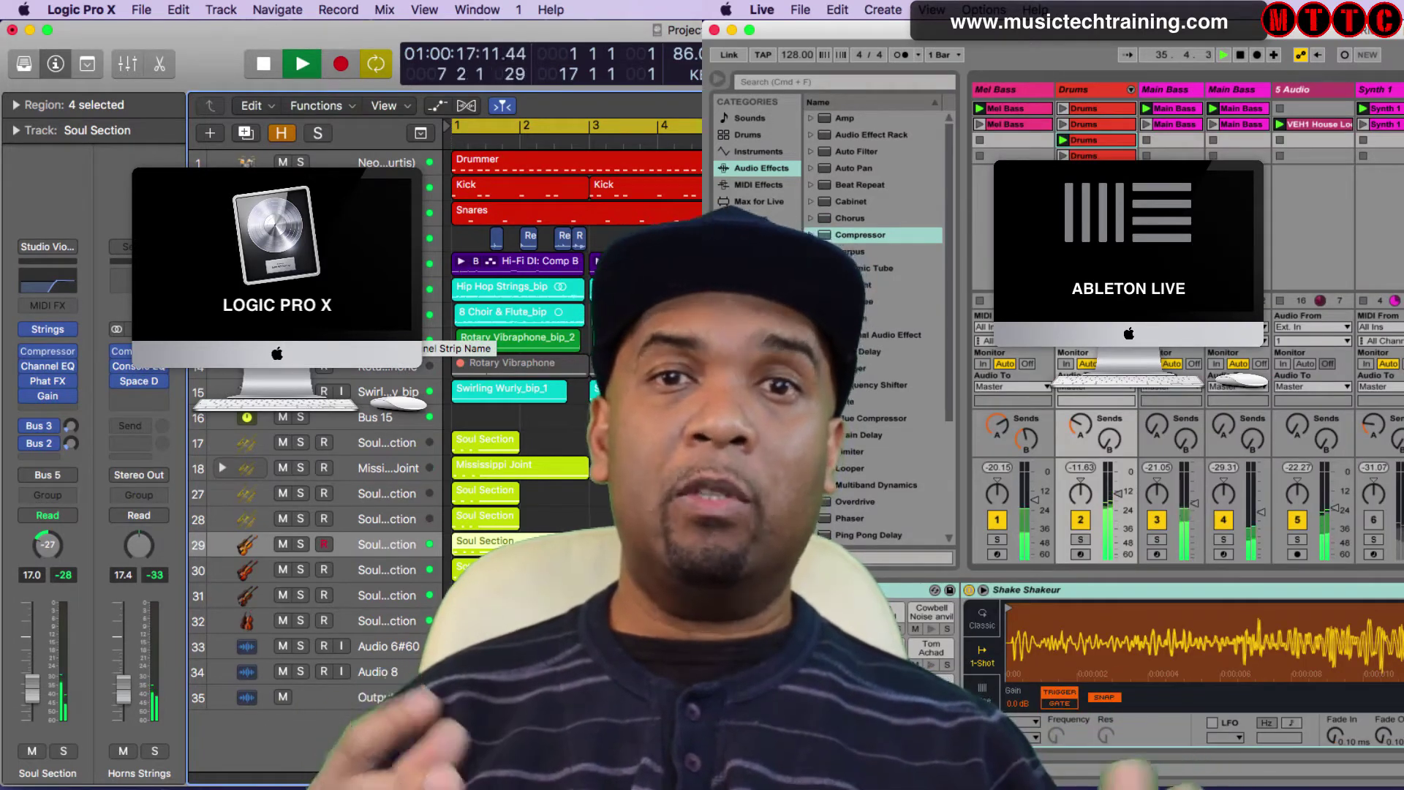
key(e)
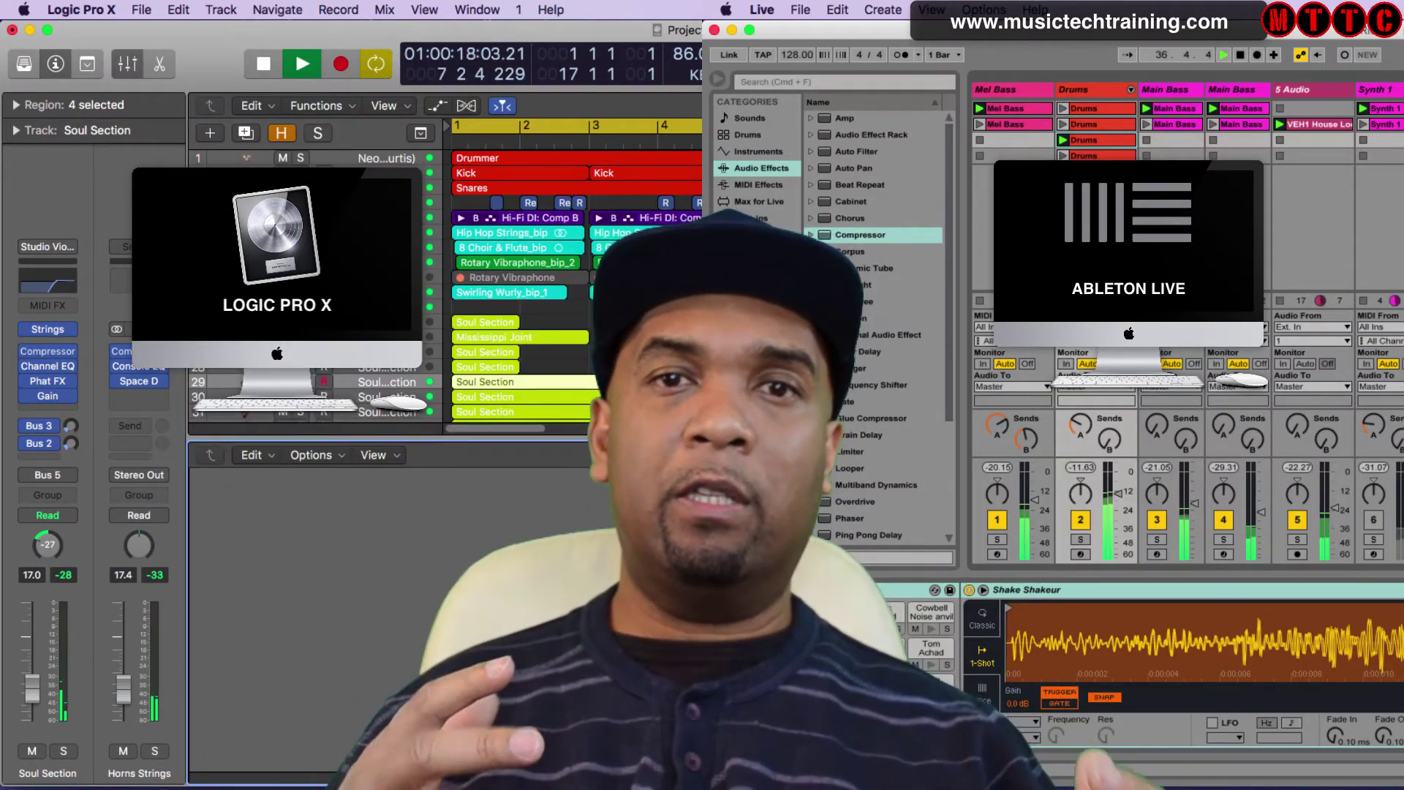
key(x)
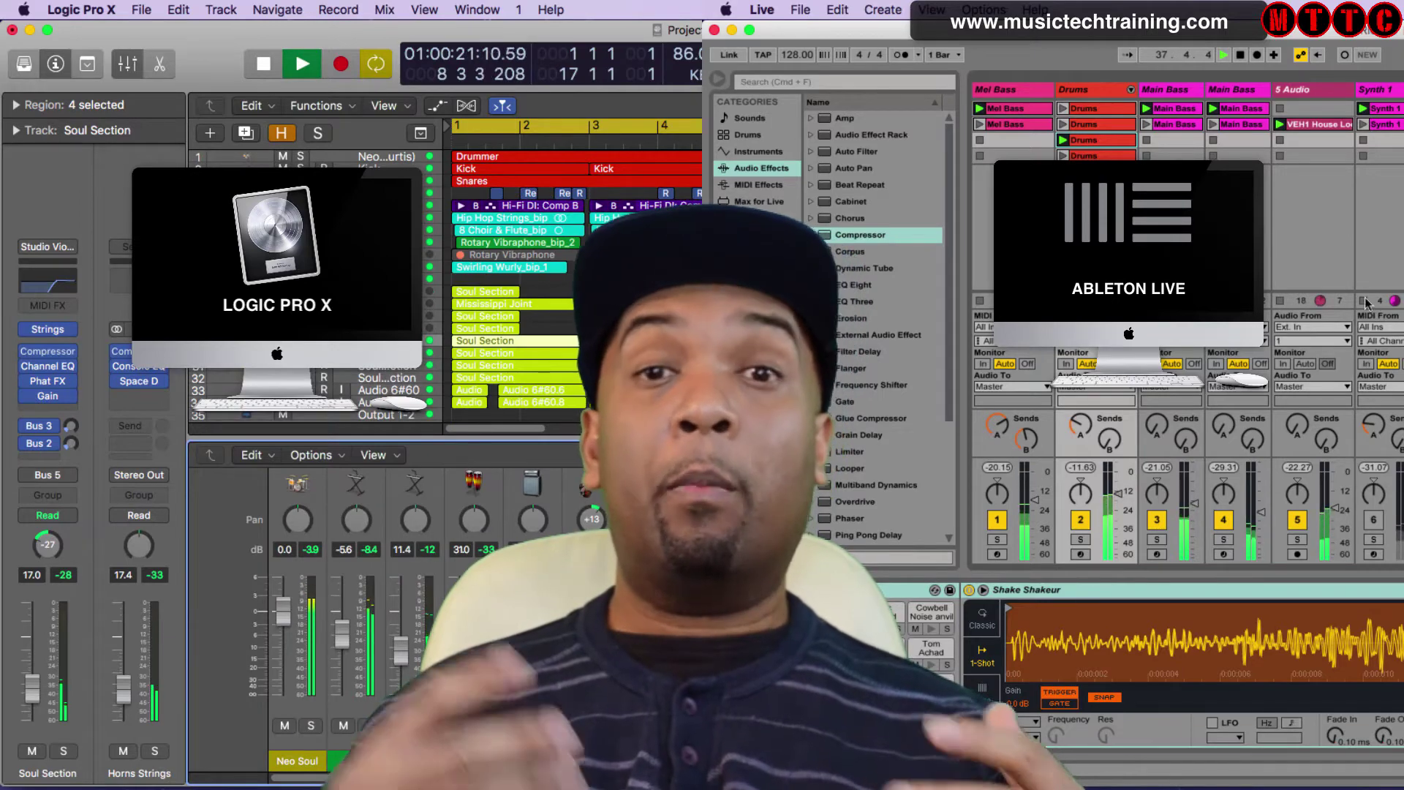
Open the Main Bass MIDI clip's notes and pop Logic's mixer out into its own window.
click(476, 9)
click(1240, 109)
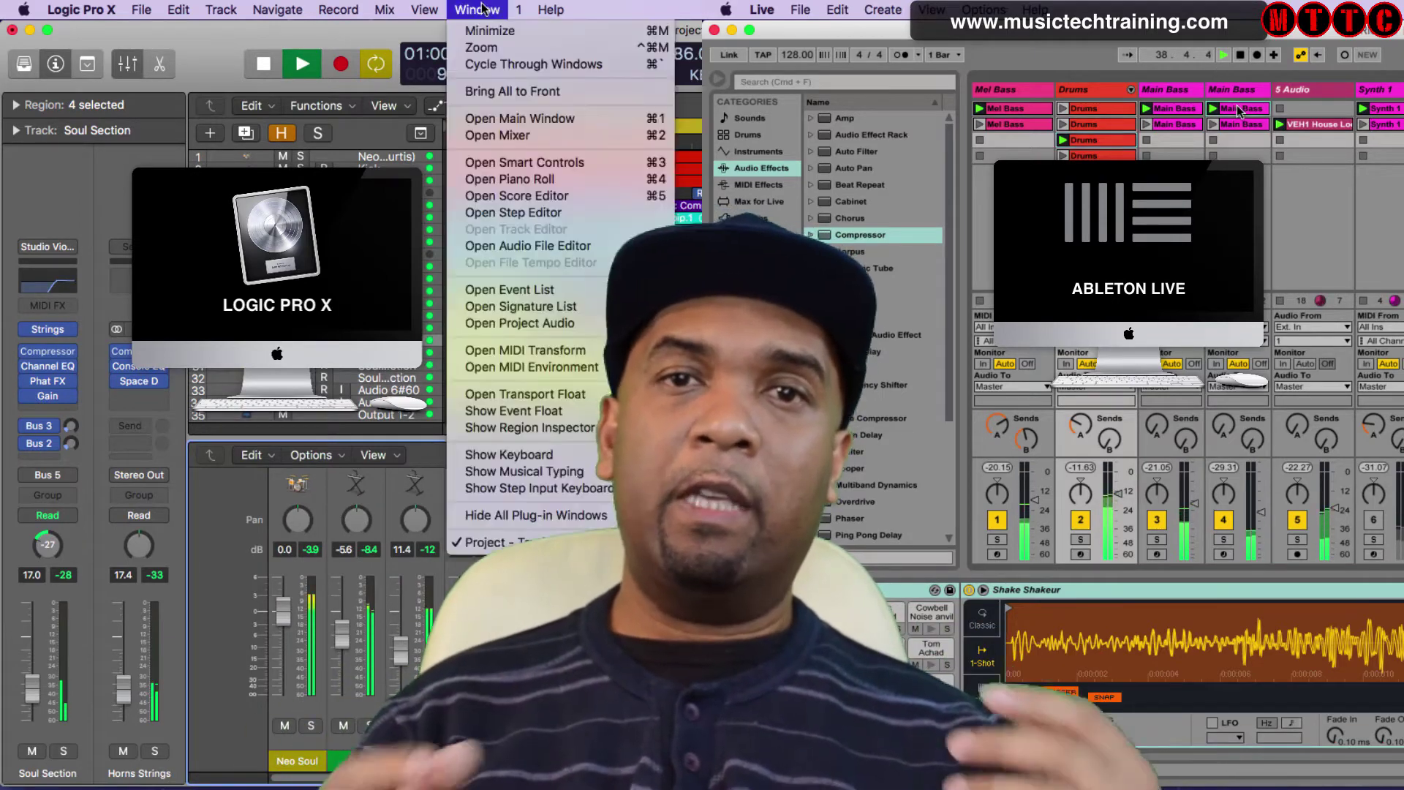
double_click(1239, 108)
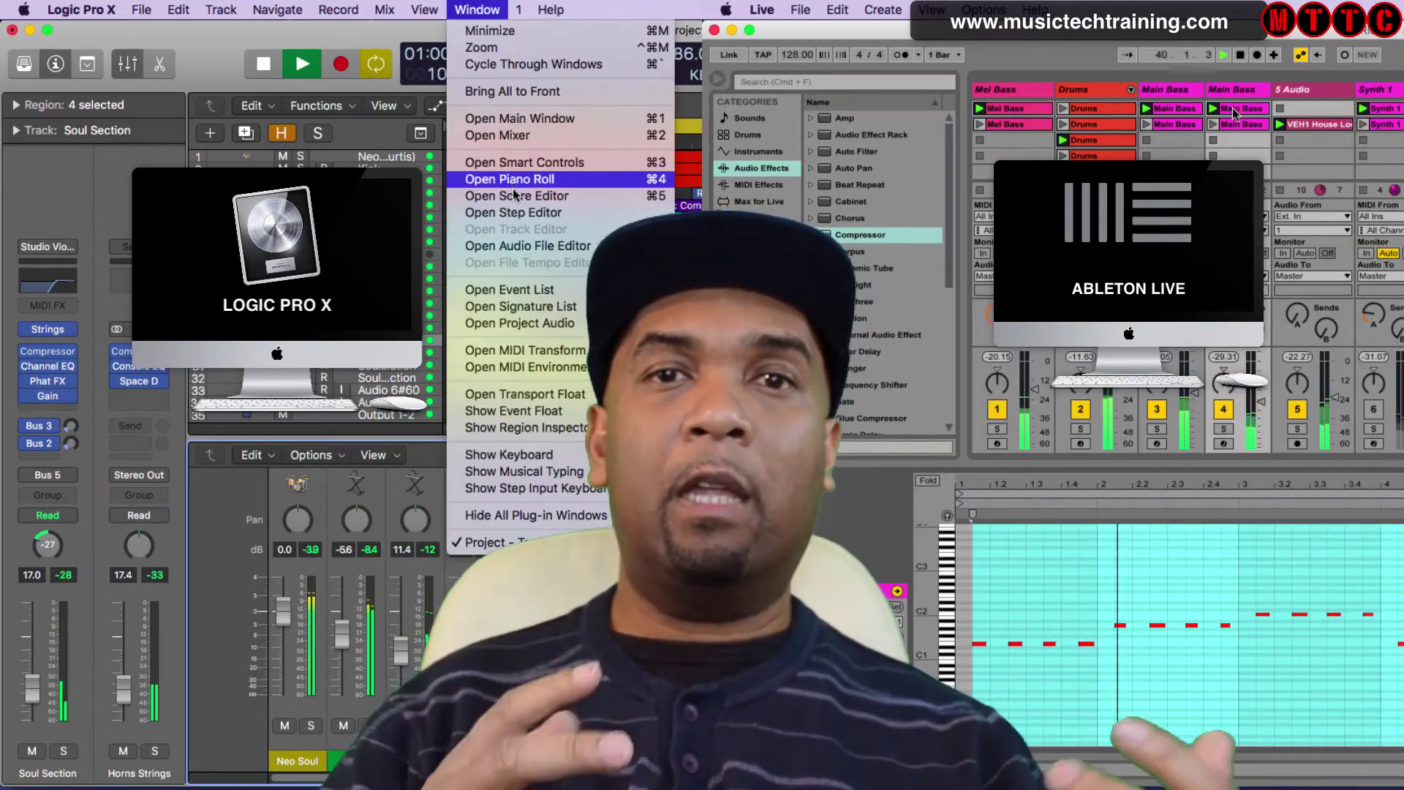
click(516, 135)
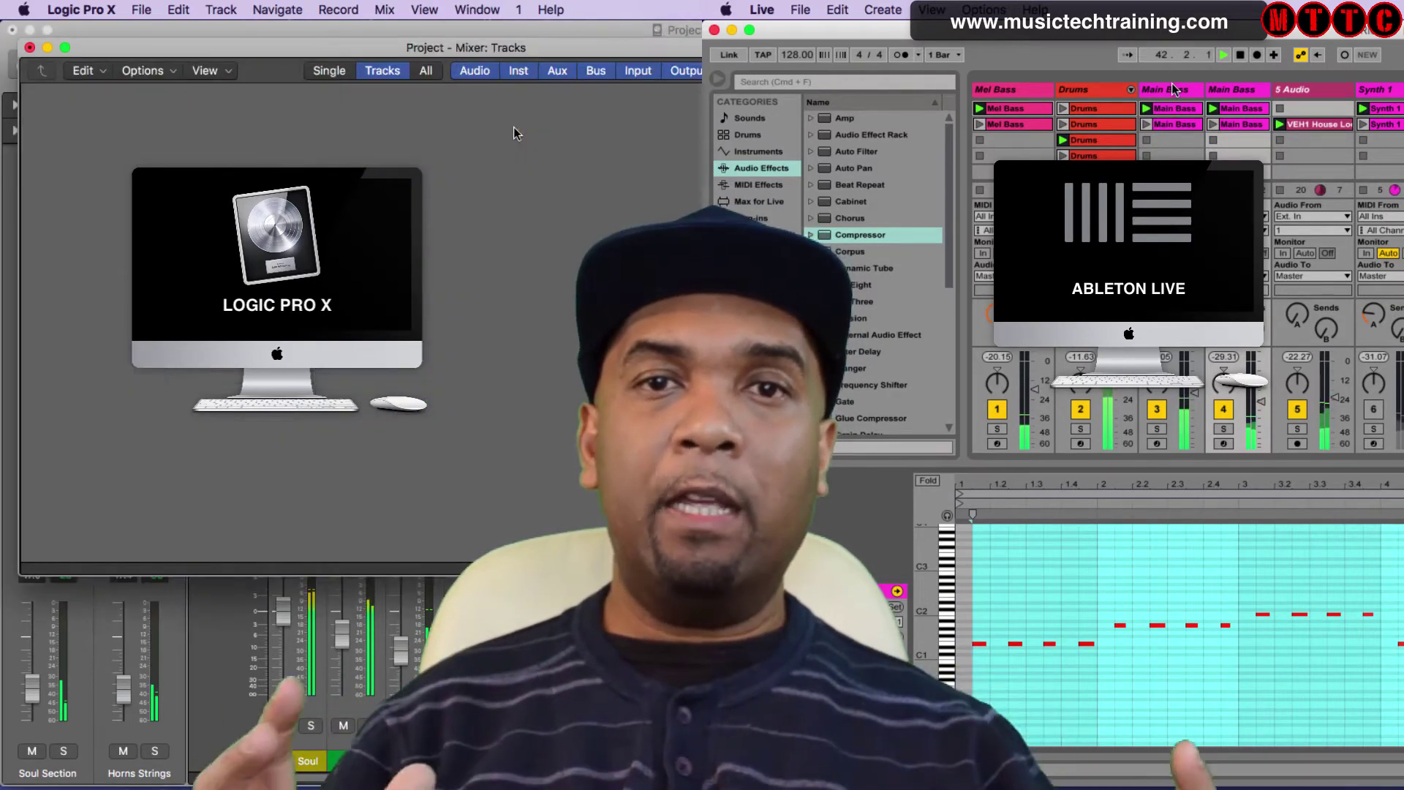
click(1176, 108)
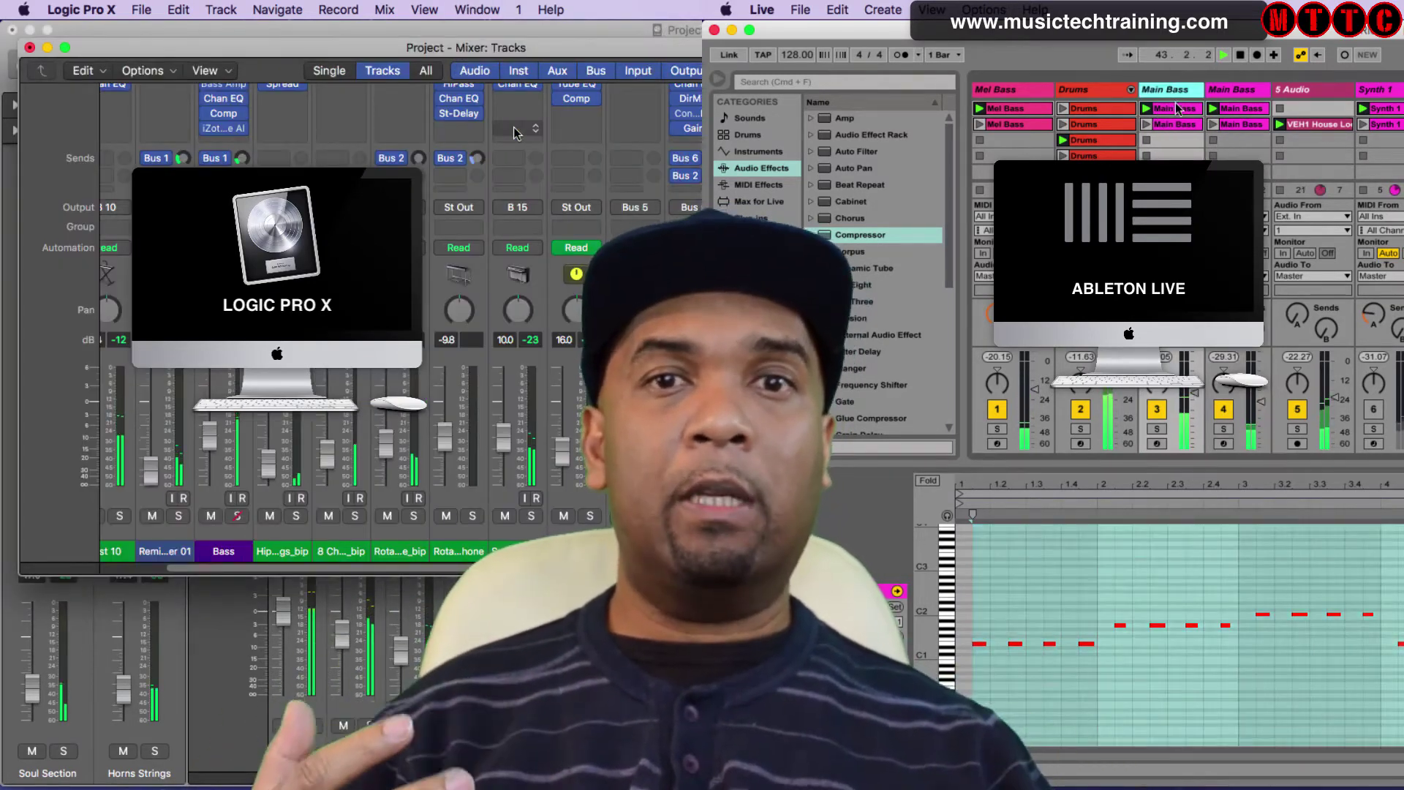
Enlarge the Logic mixer window, hide the clip editing area and move it to the screen top.
double_click(68, 50)
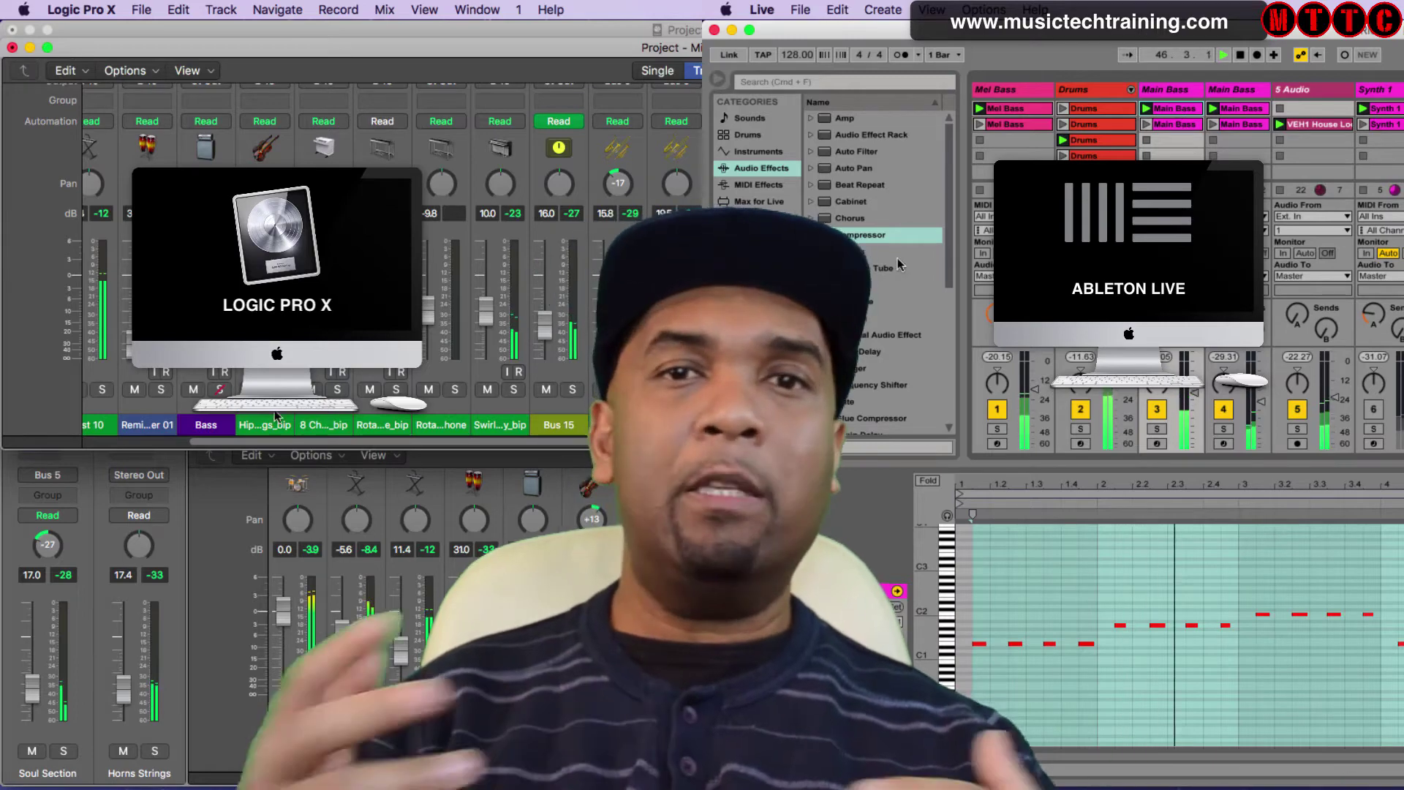
click(871, 253)
drag(278, 448, 287, 787)
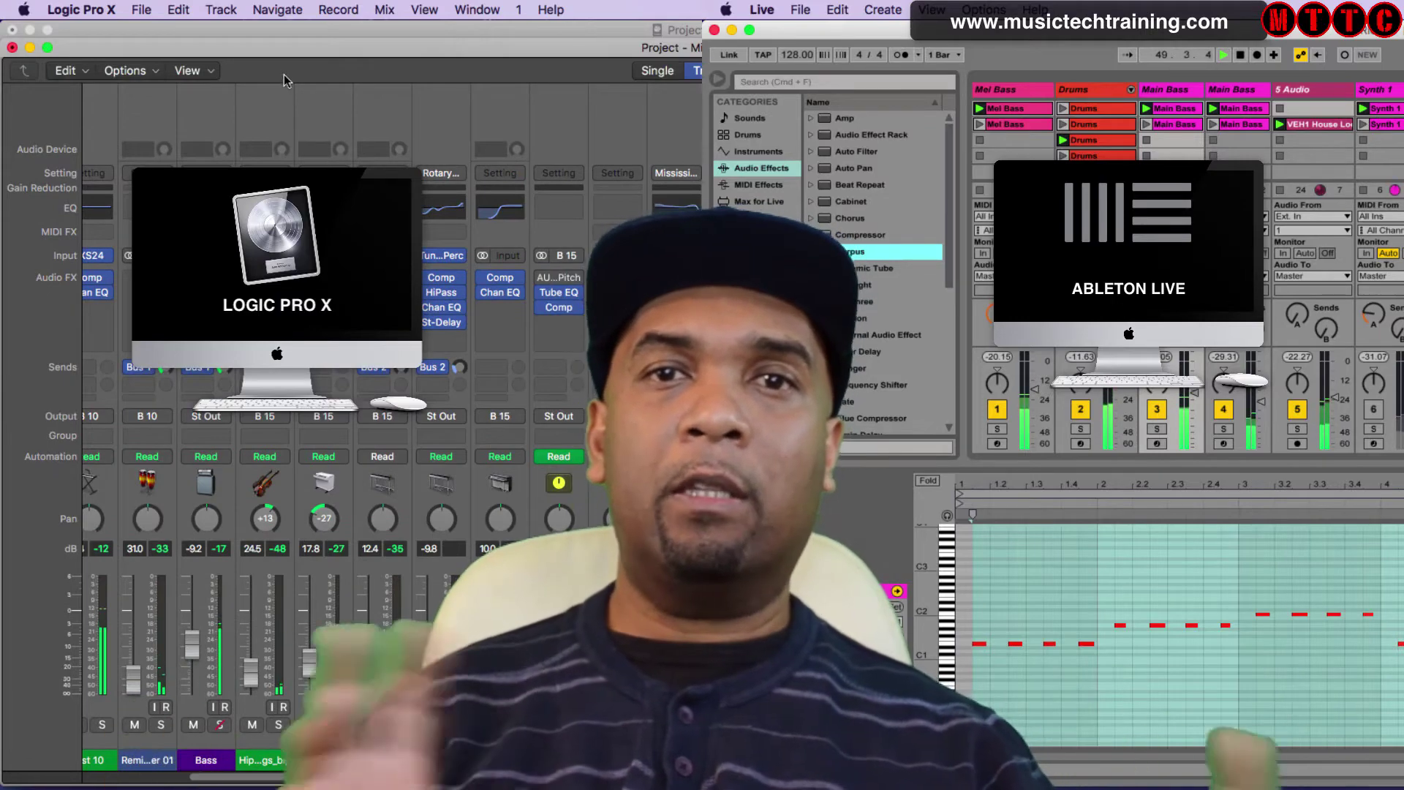
key(super+alt+l)
drag(277, 47, 268, 10)
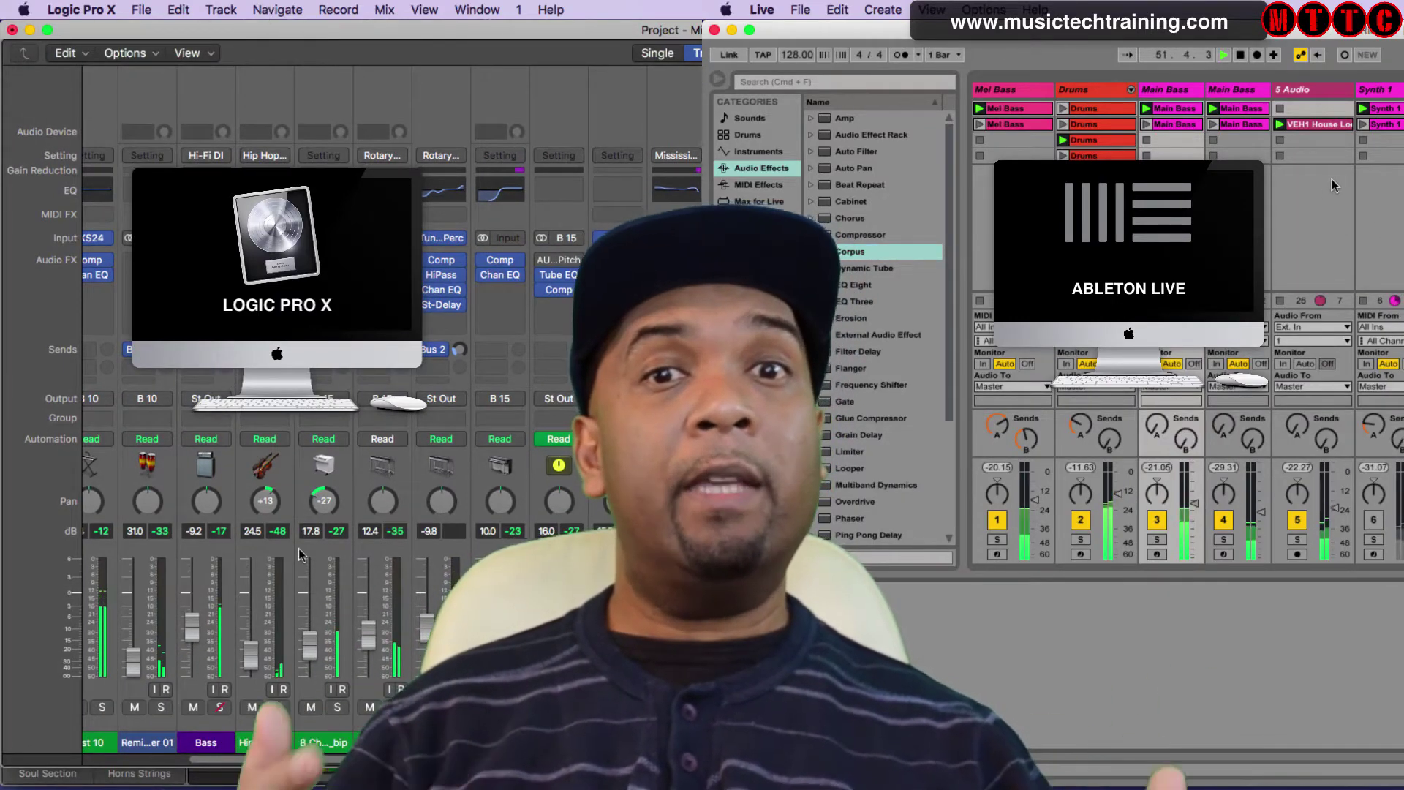
Show the track's EQ Eight and Flanger devices in Live's Detail View.
double_click(1397, 89)
scroll(275, 764, left, 2)
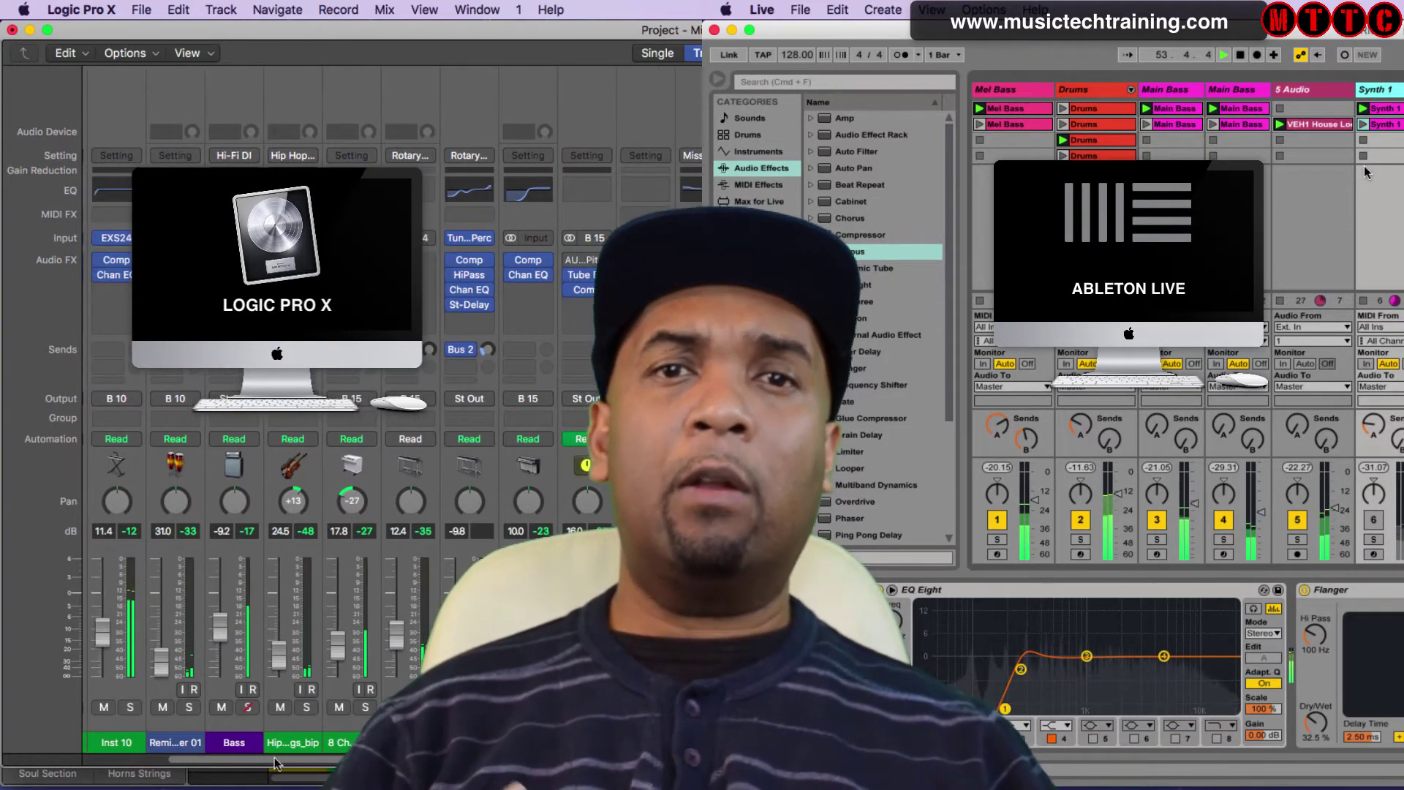
scroll(272, 693, up, 1)
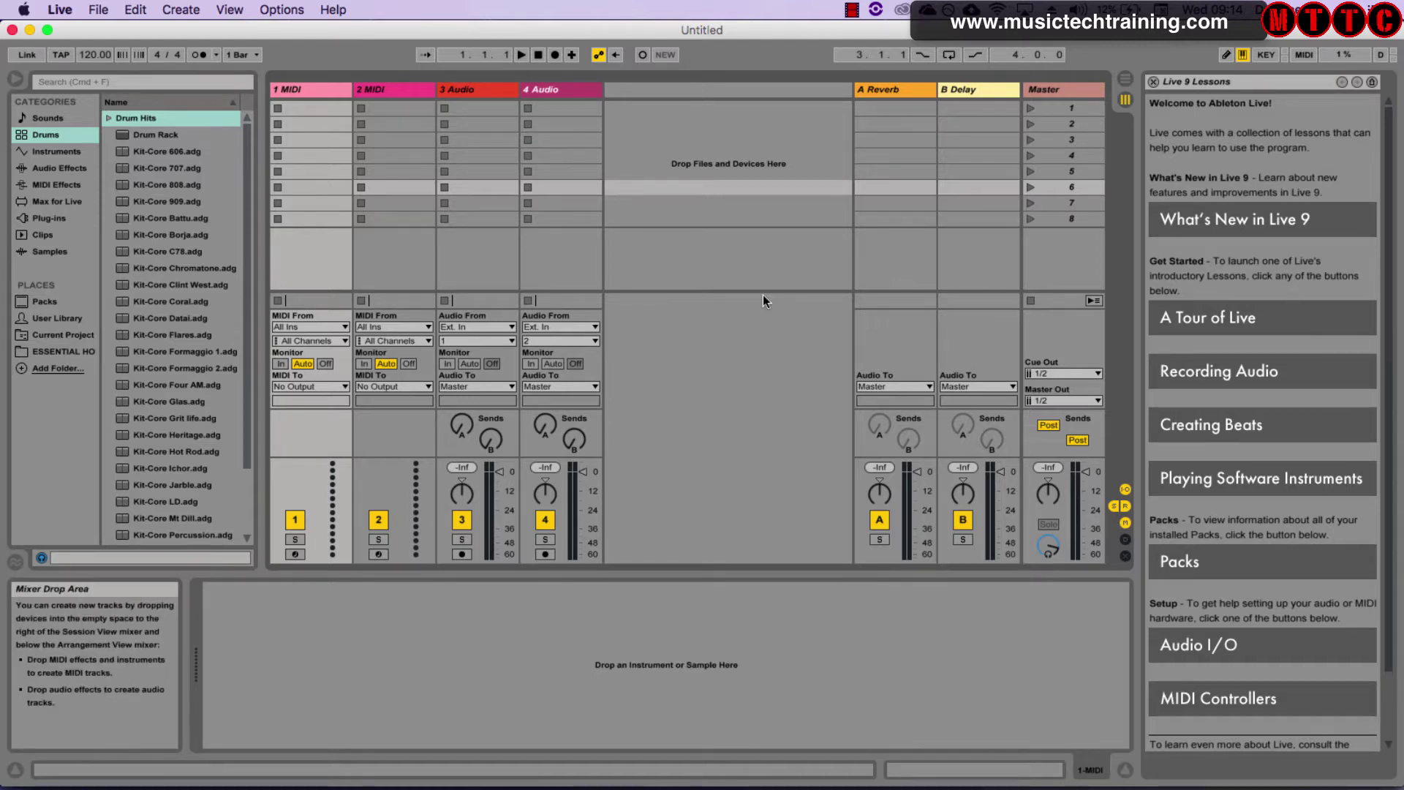
In Preferences, change the Skin from Default 8 to Disco, then close Preferences.
click(51, 9)
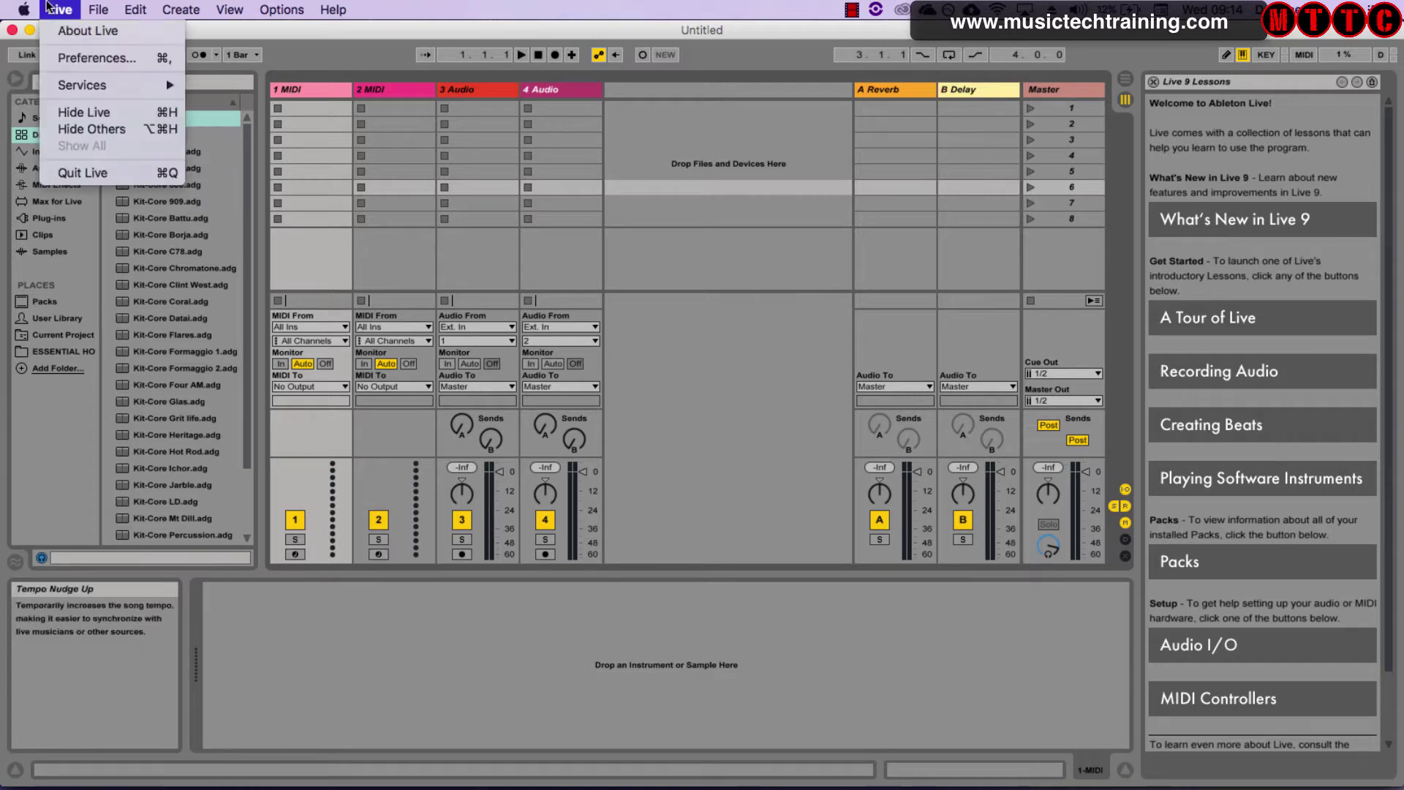
click(76, 58)
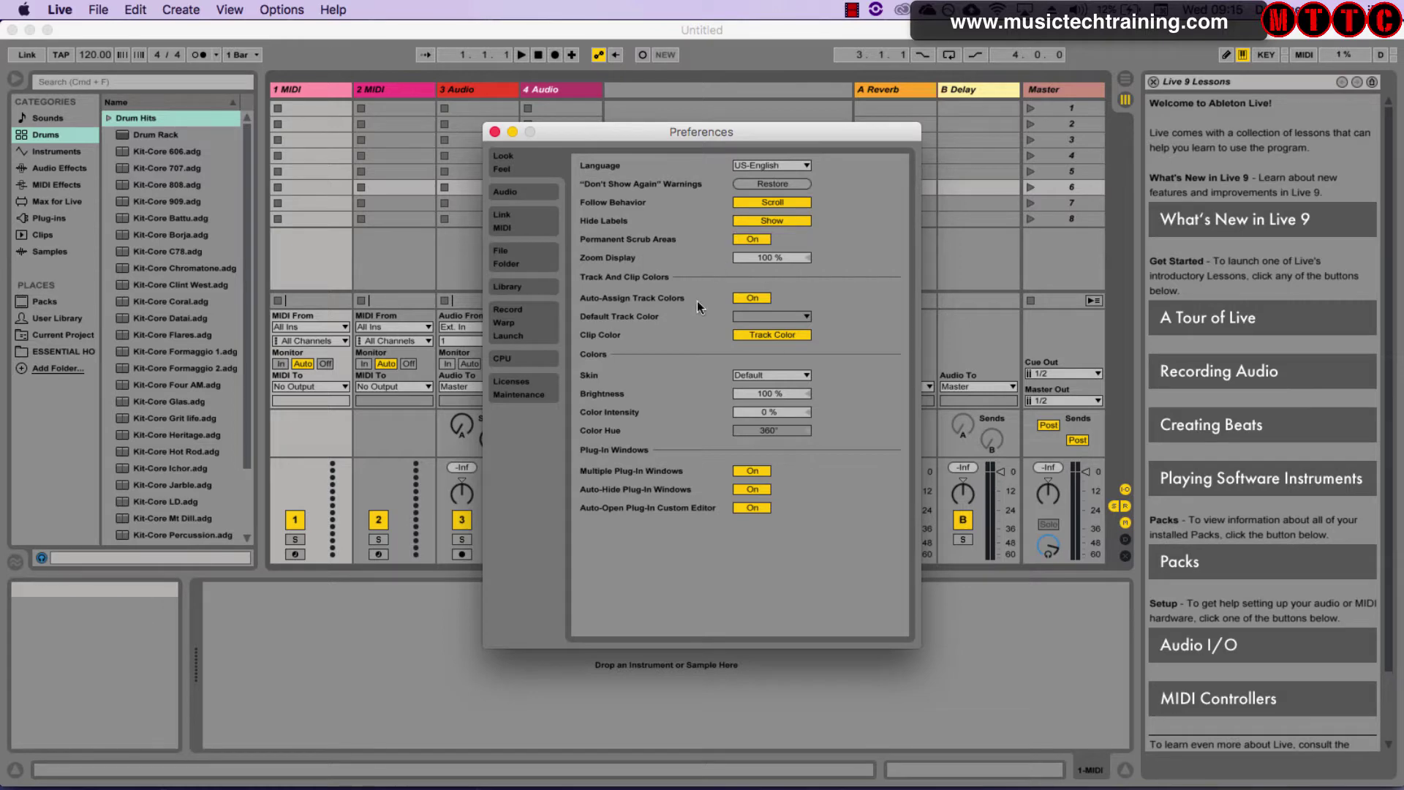
click(757, 376)
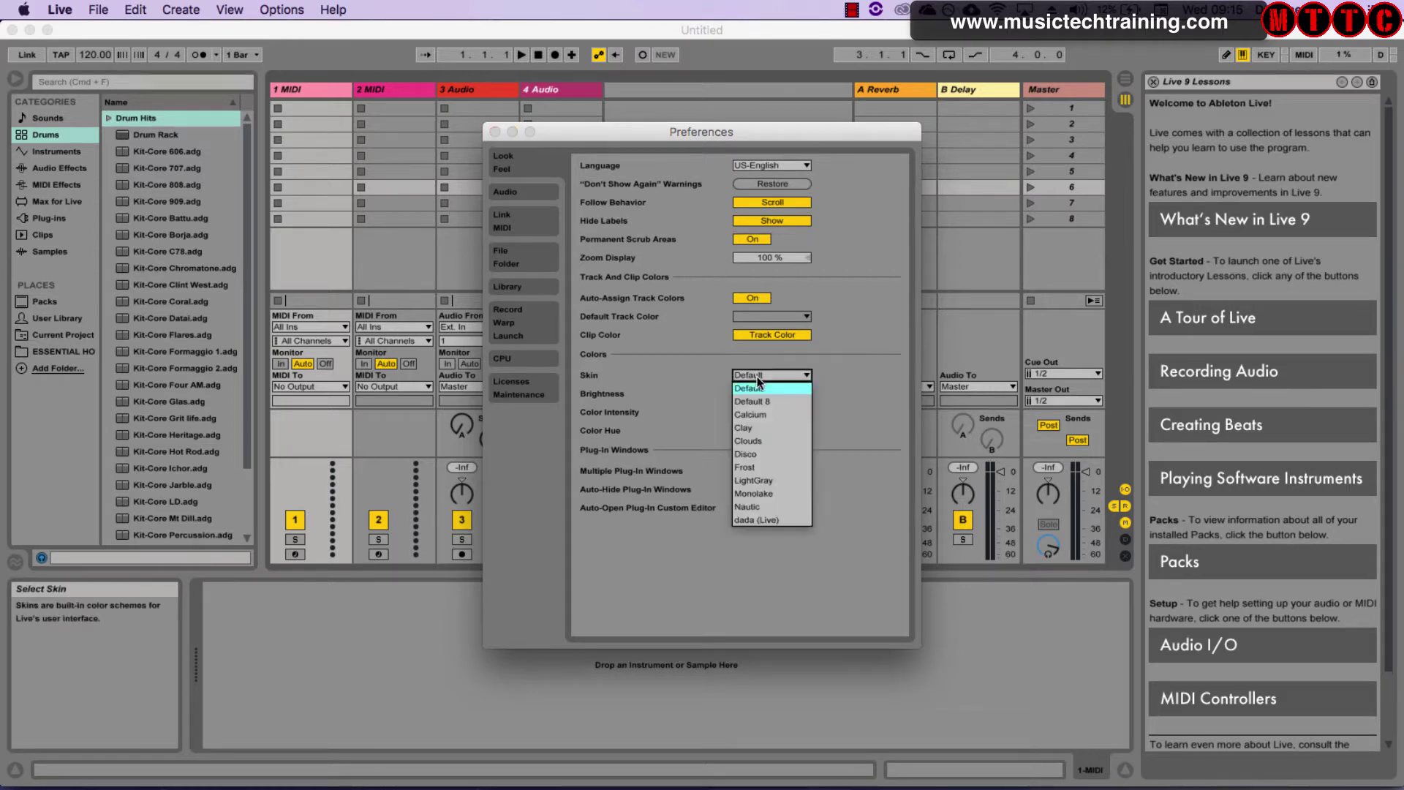
click(762, 405)
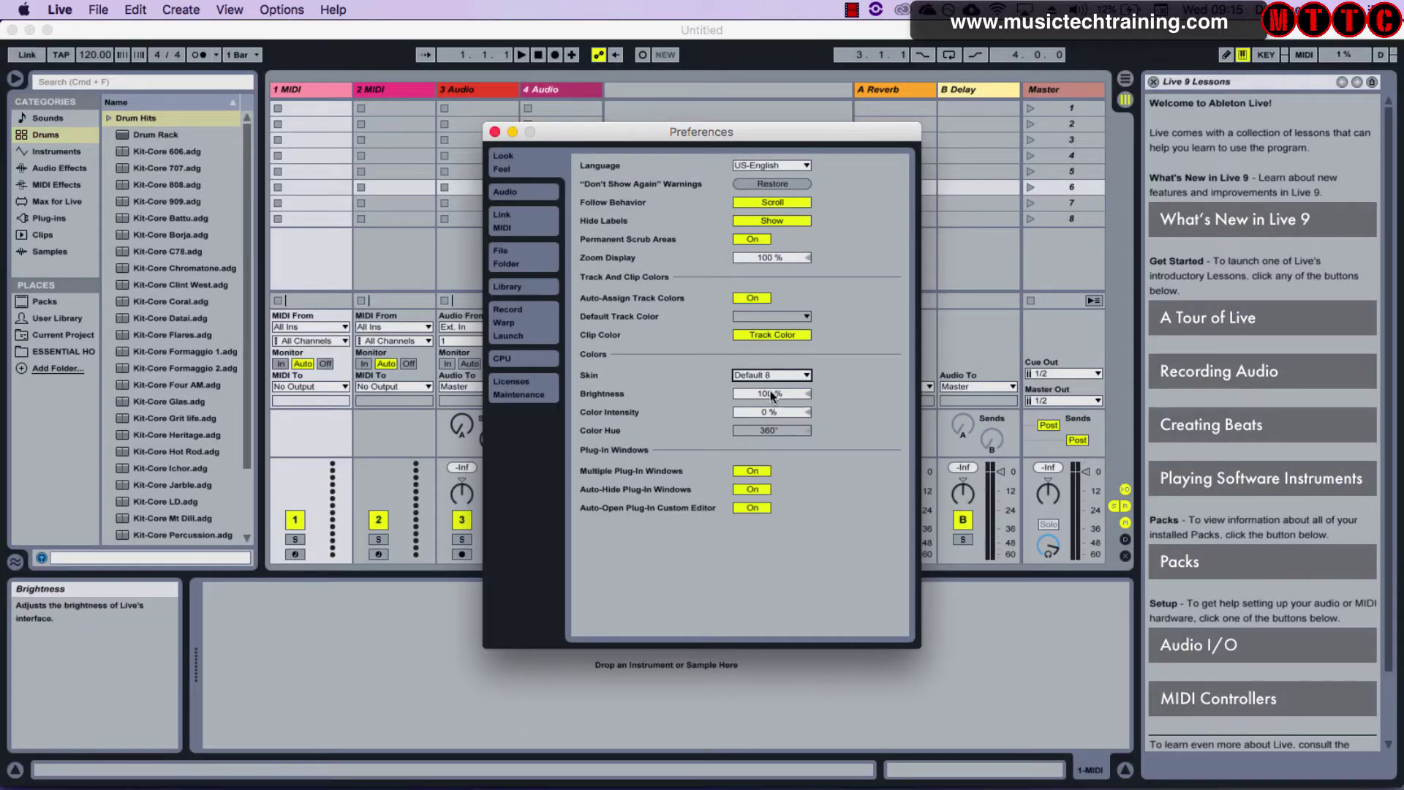
click(767, 376)
click(745, 453)
drag(672, 133, 773, 190)
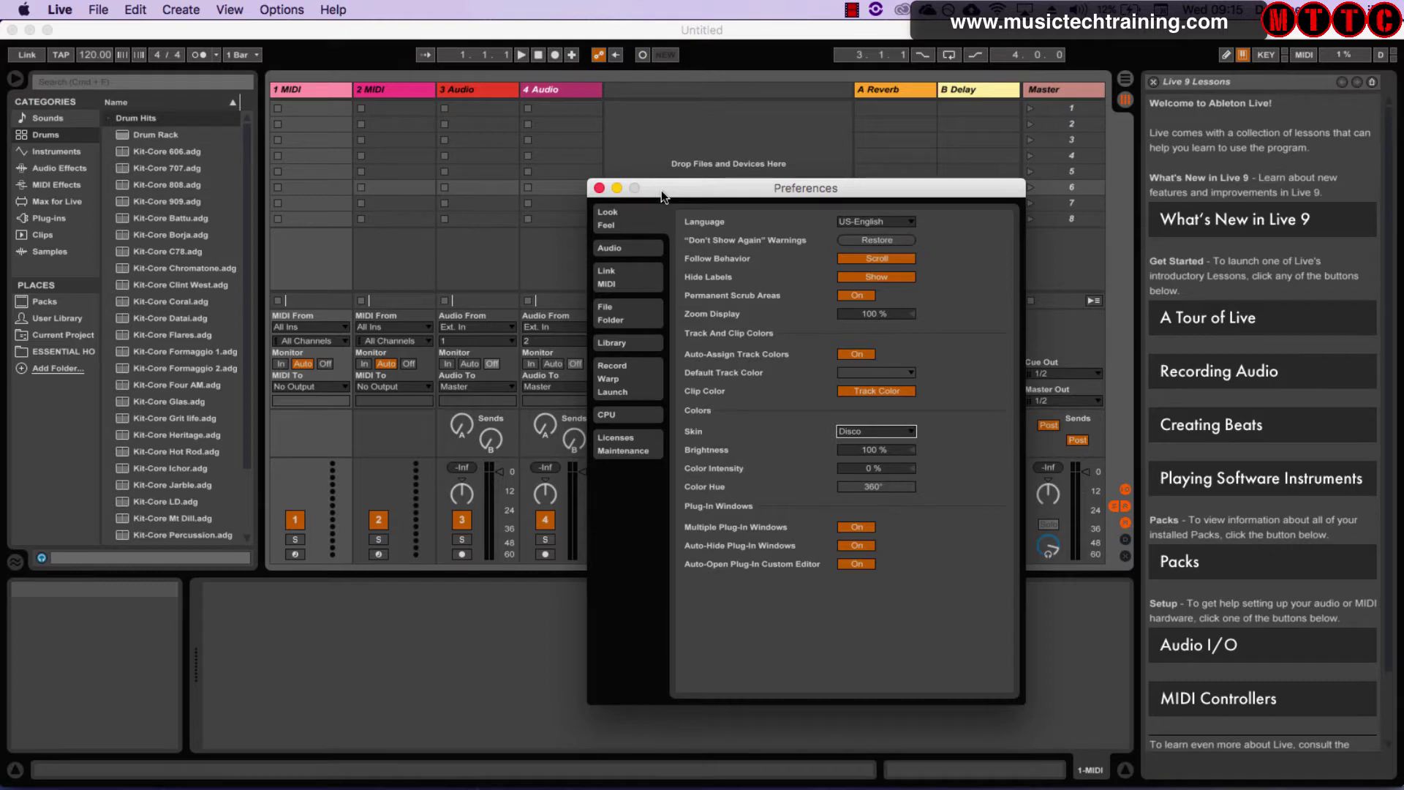
click(599, 188)
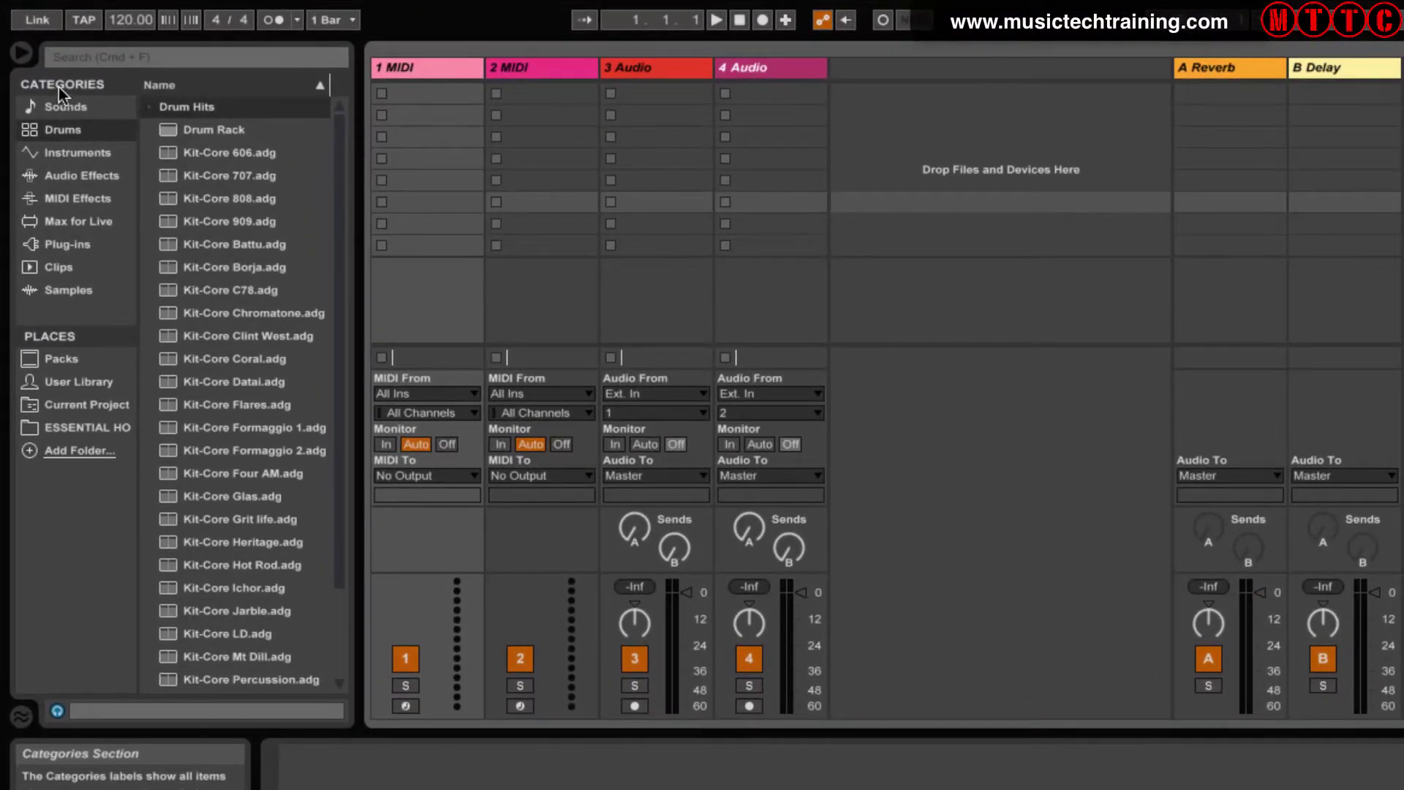
Show Drums, then Instruments; expand Analog to select its Bass folder, then collapse it.
click(67, 133)
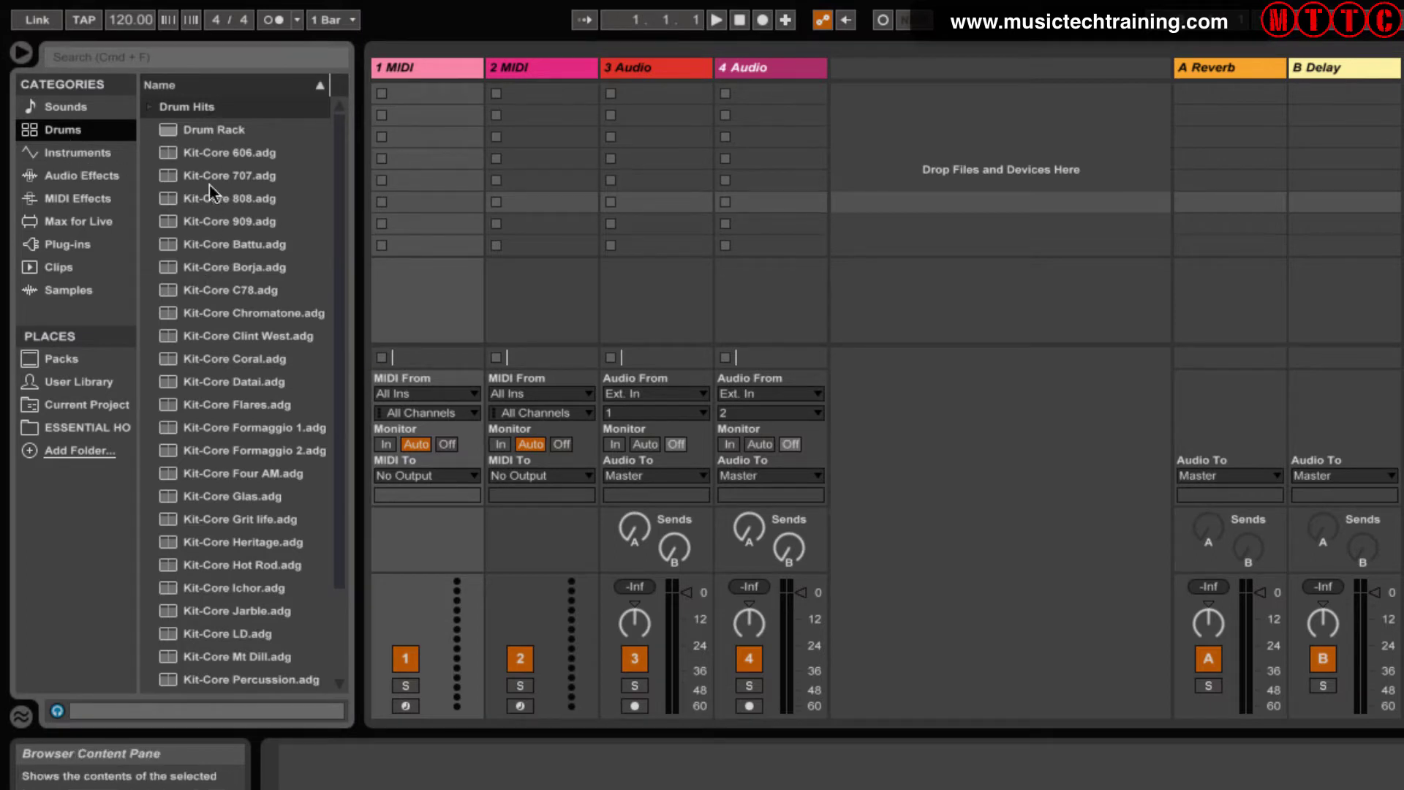
click(73, 157)
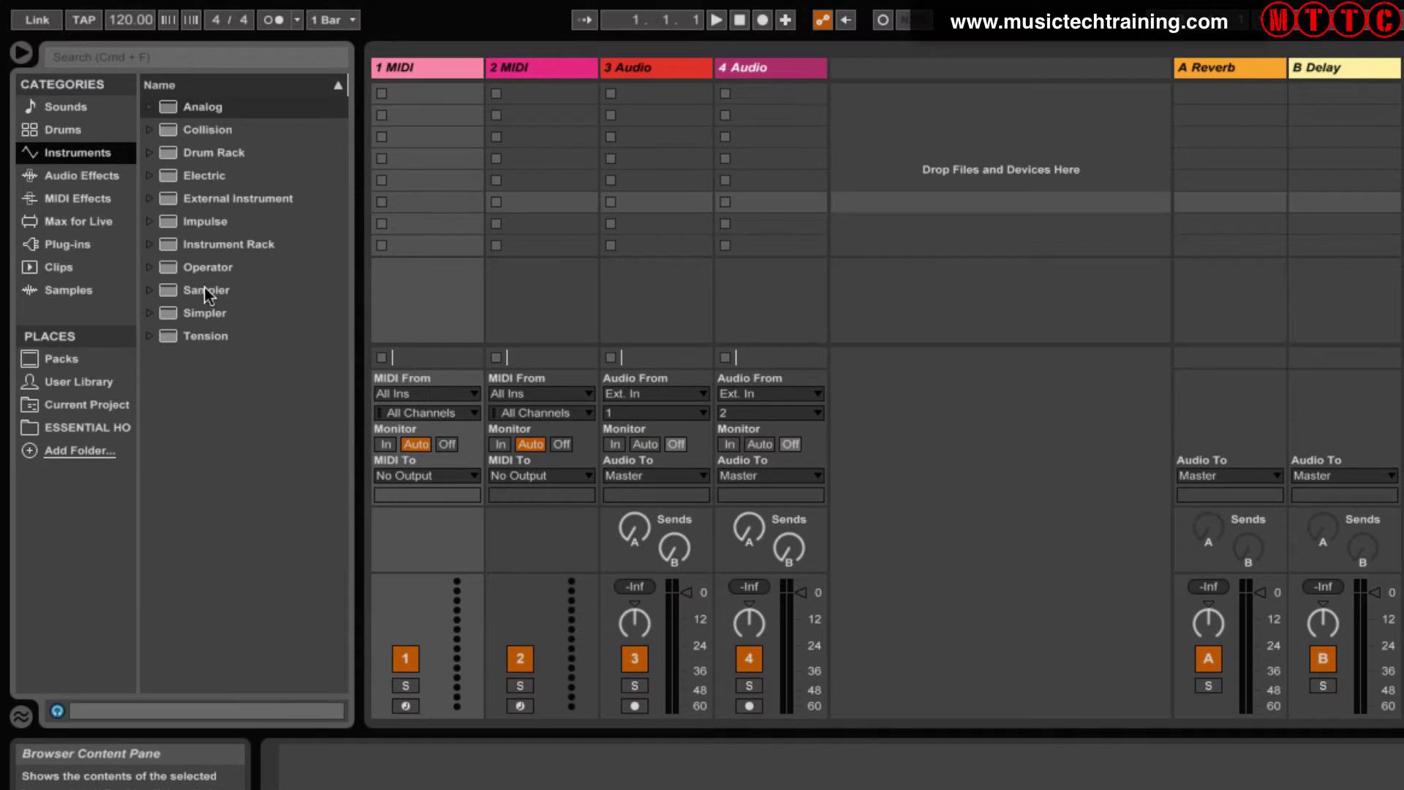
click(189, 106)
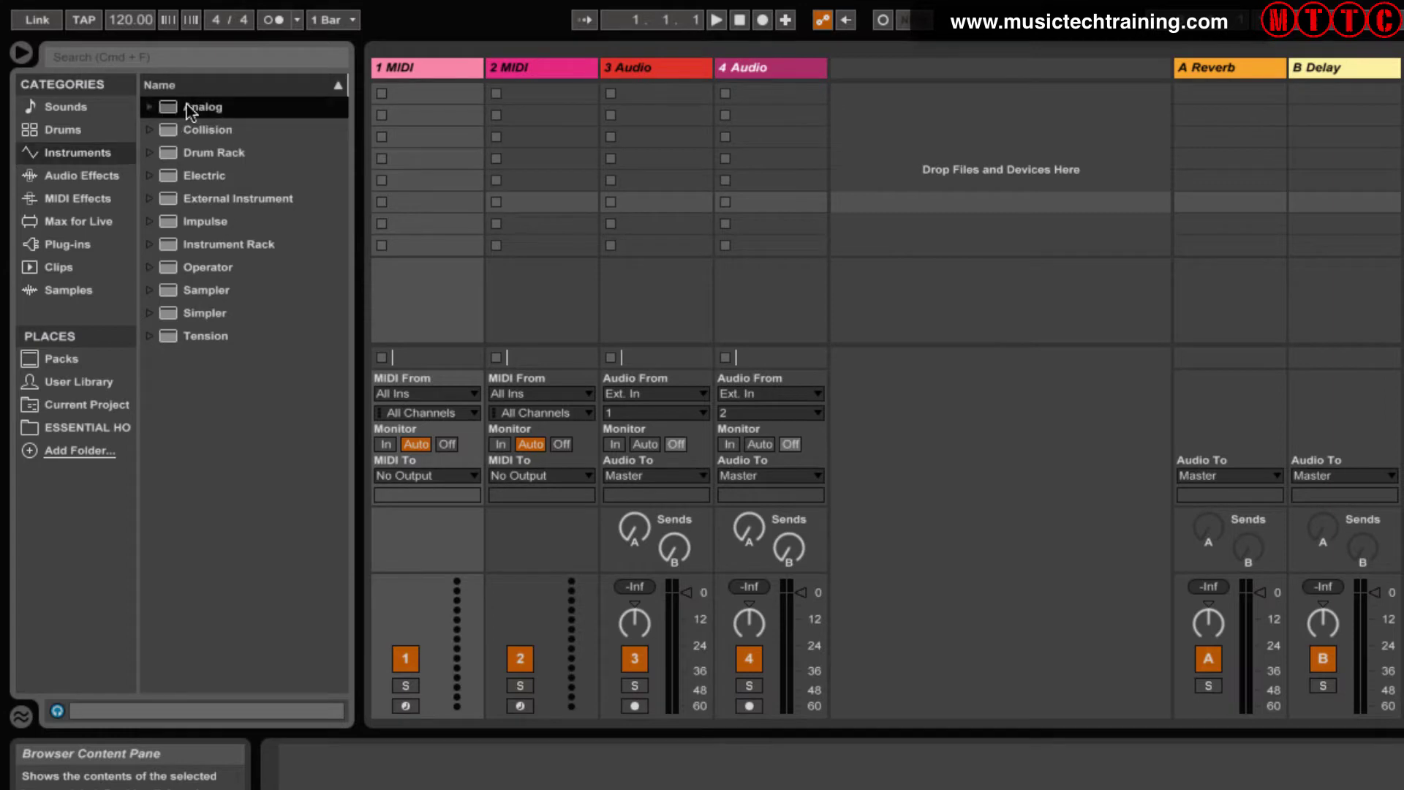
click(150, 106)
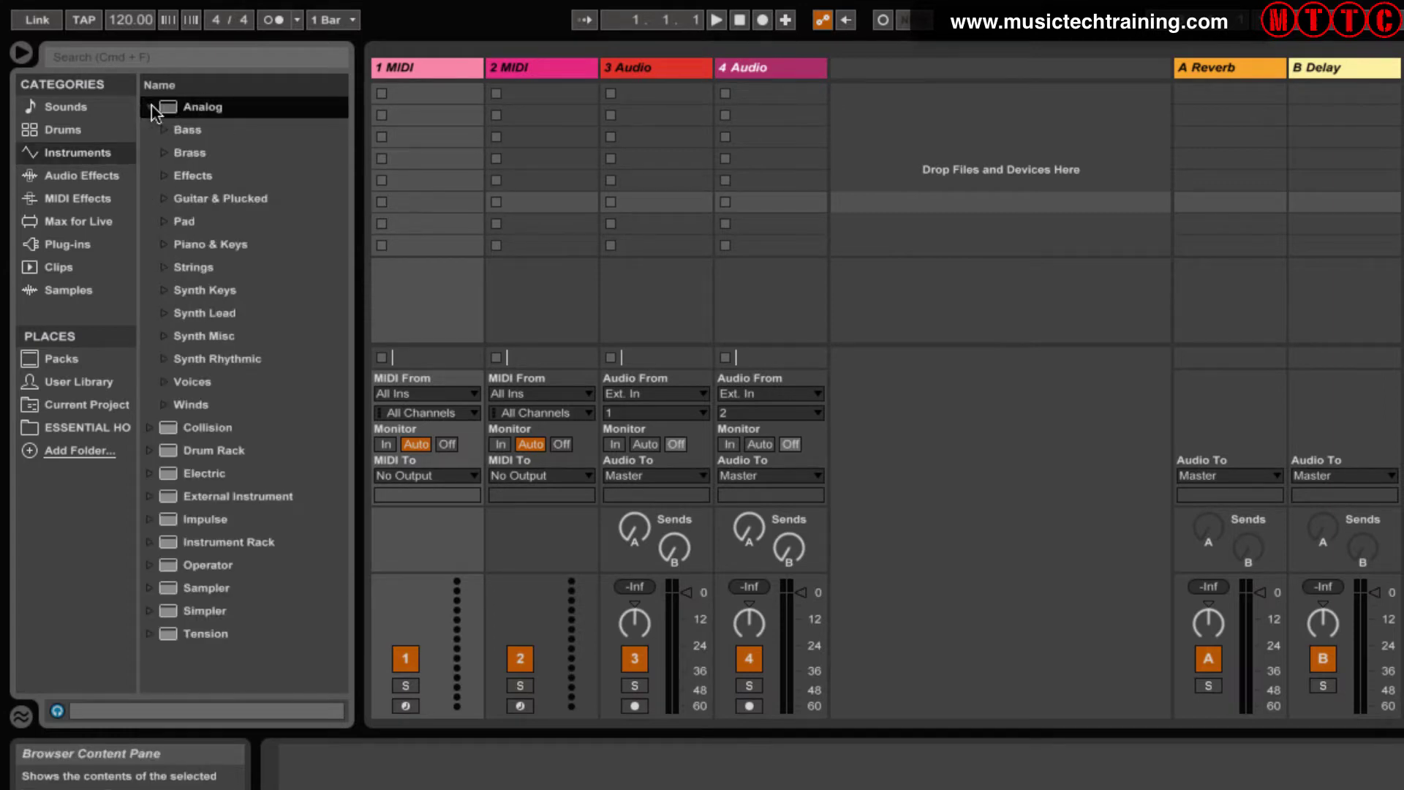
click(218, 130)
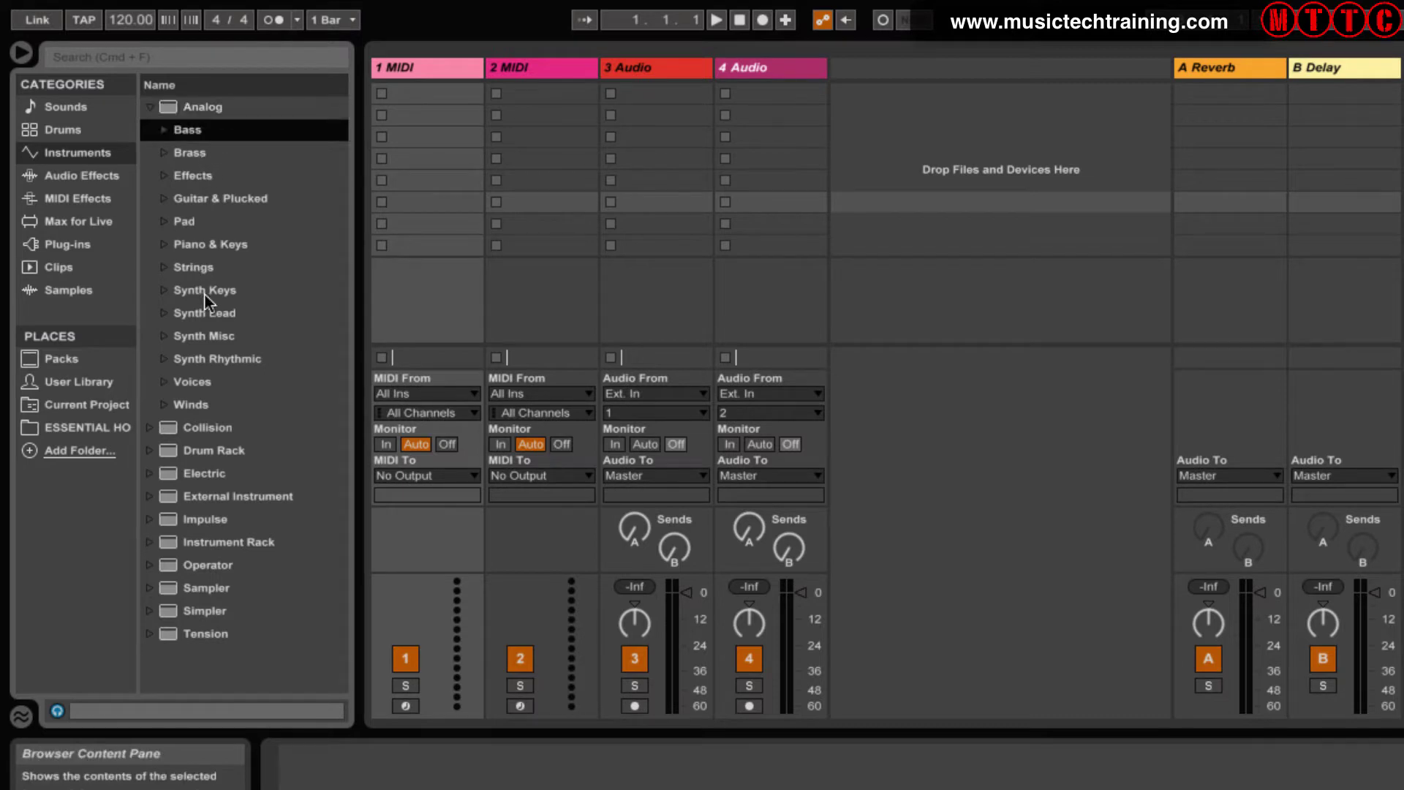
key(Left)
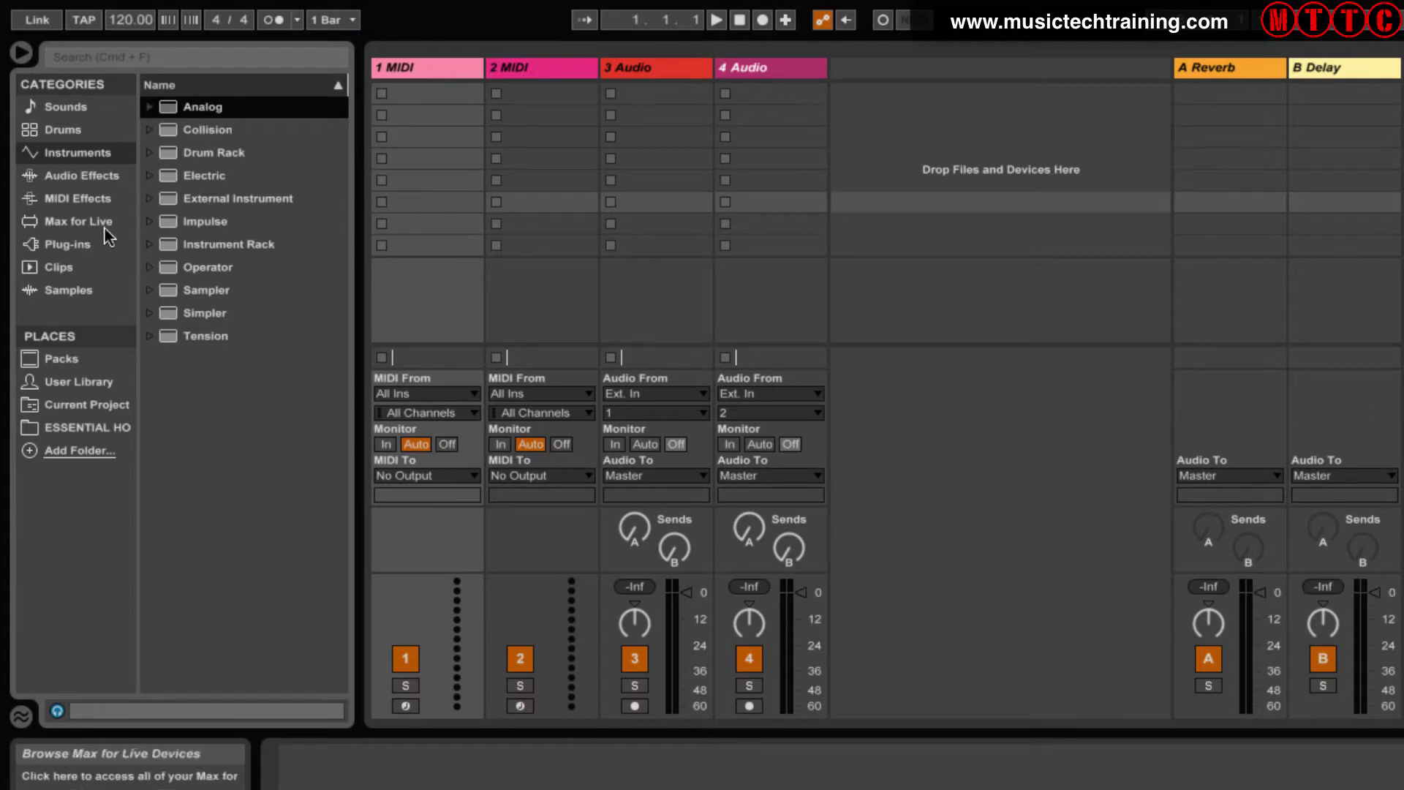
Browse Audio Effects, MIDI Effects, Plug-ins, Clips, Samples, Packs, User Library and VEH1, ending on Max for Live.
click(85, 176)
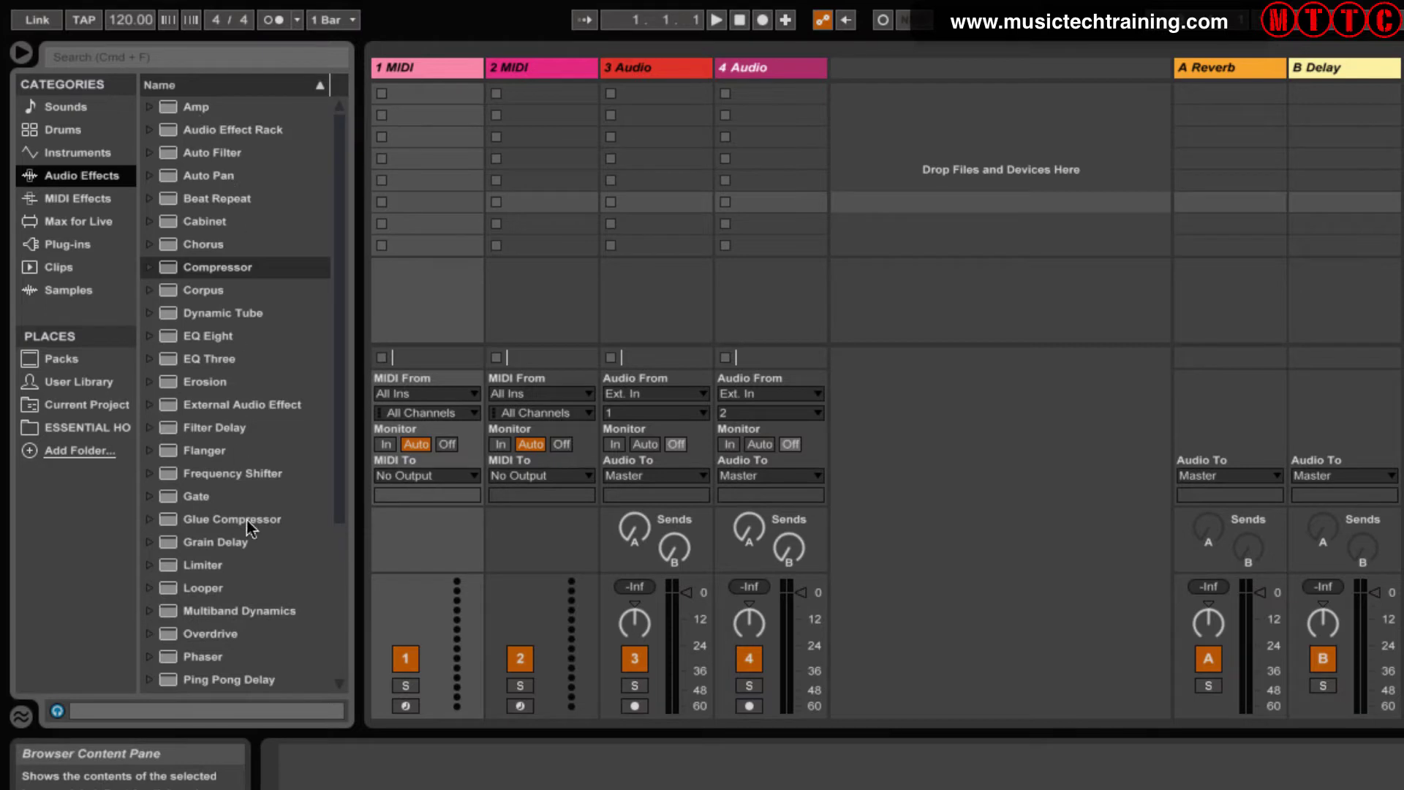
click(73, 199)
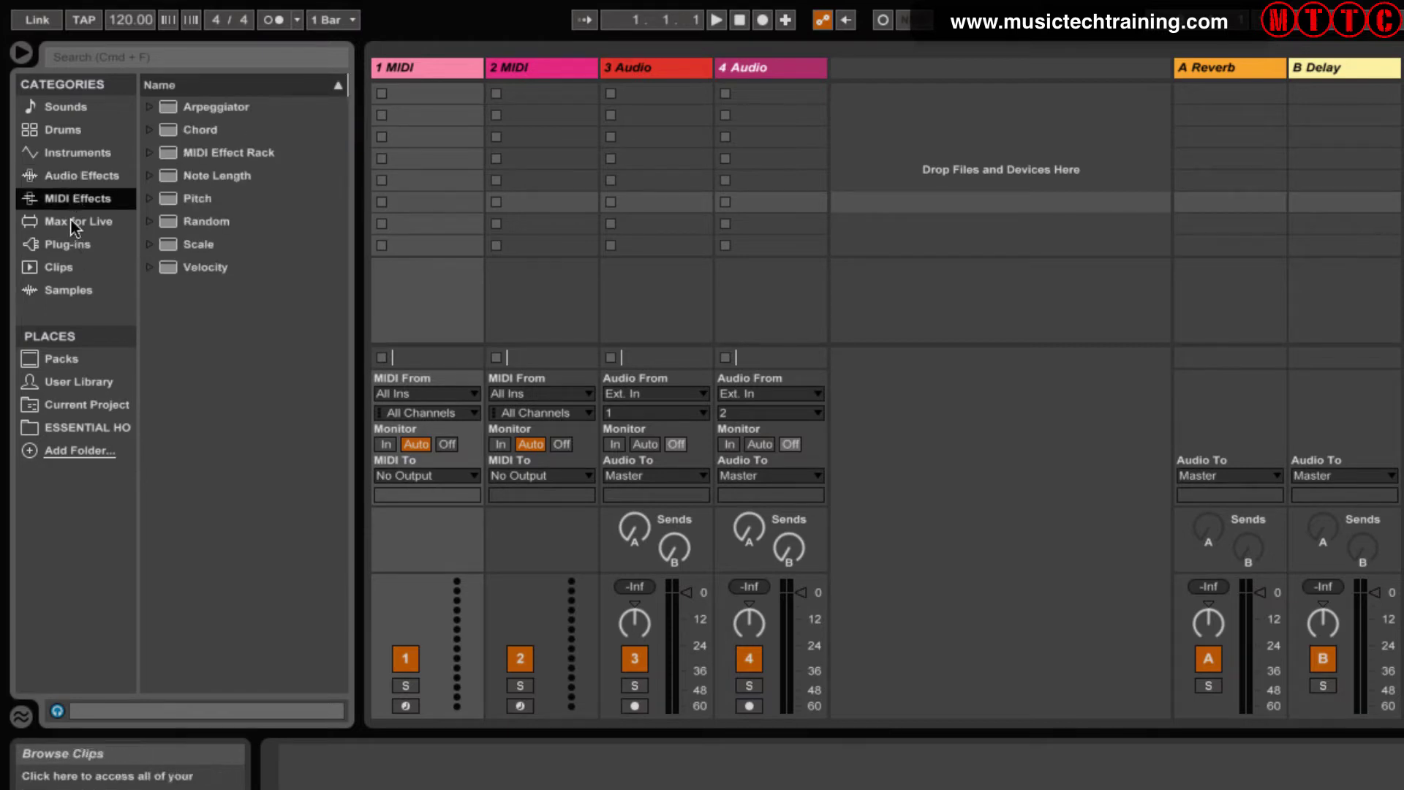
click(68, 219)
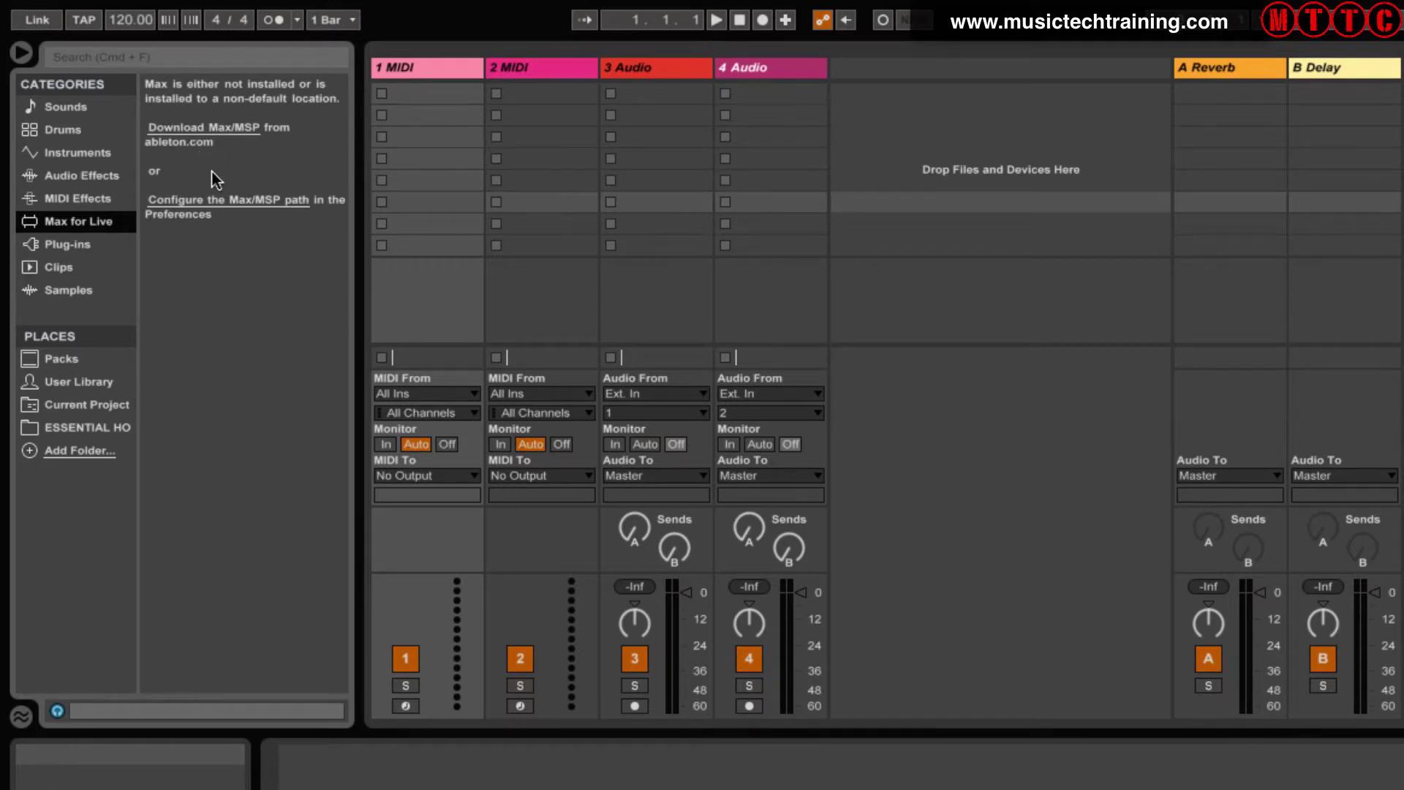
click(79, 249)
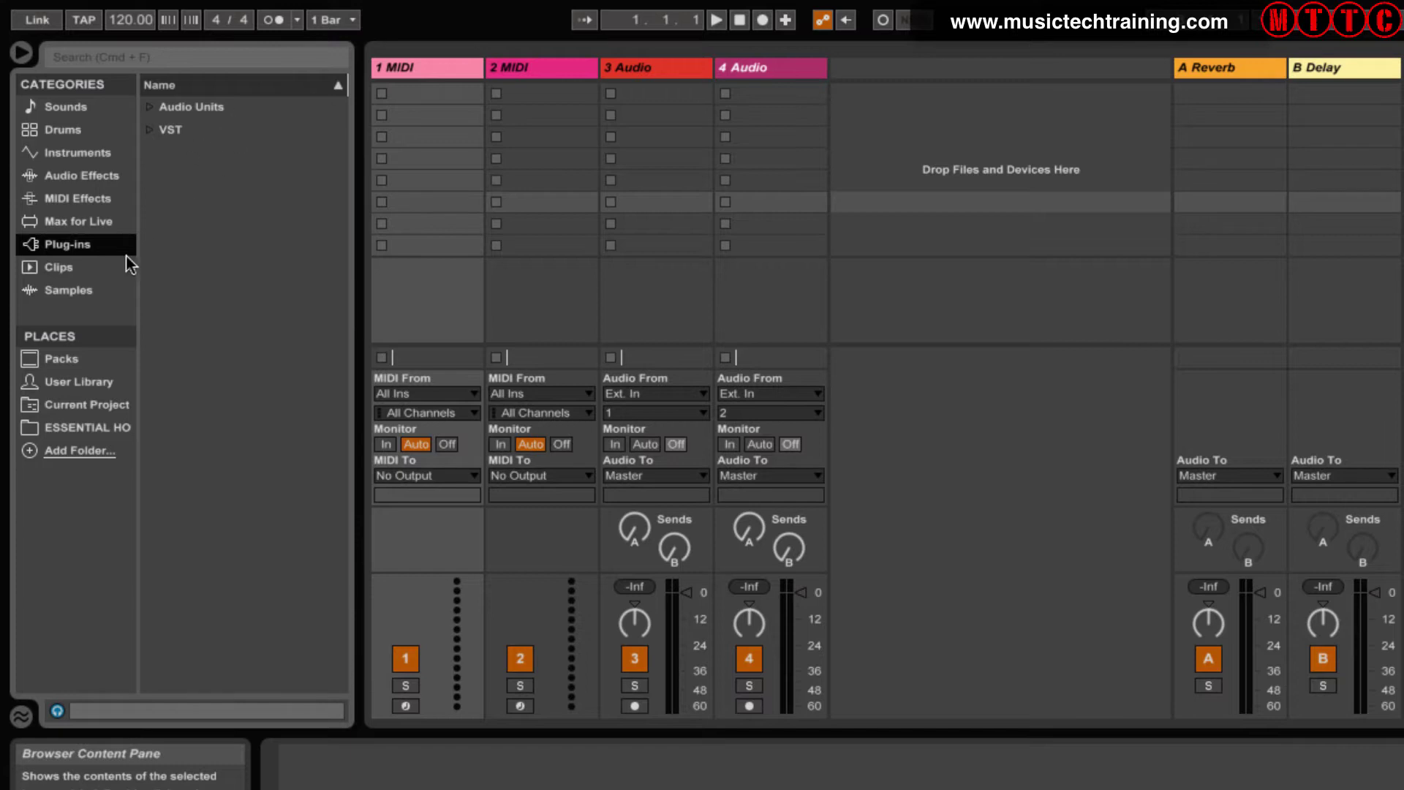
click(94, 269)
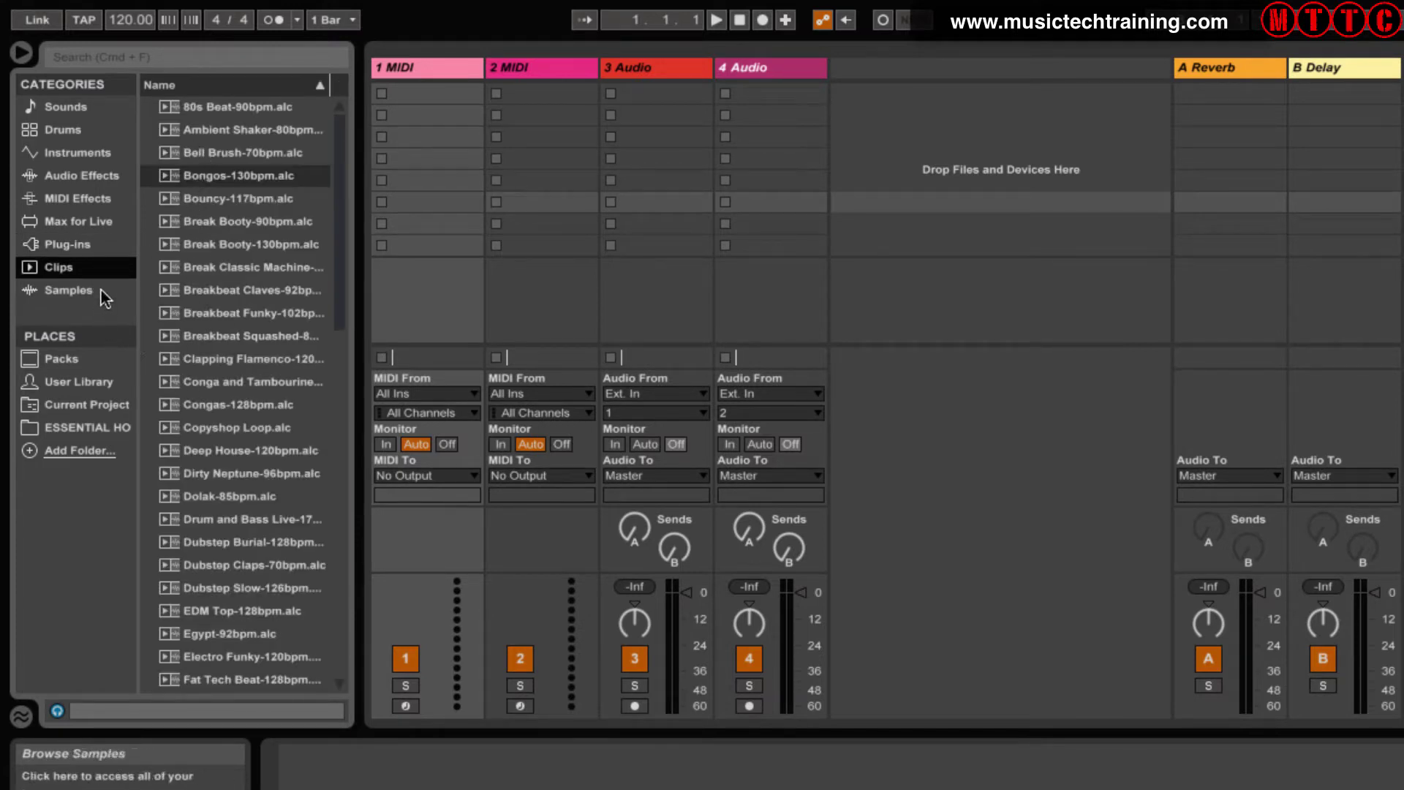
click(104, 296)
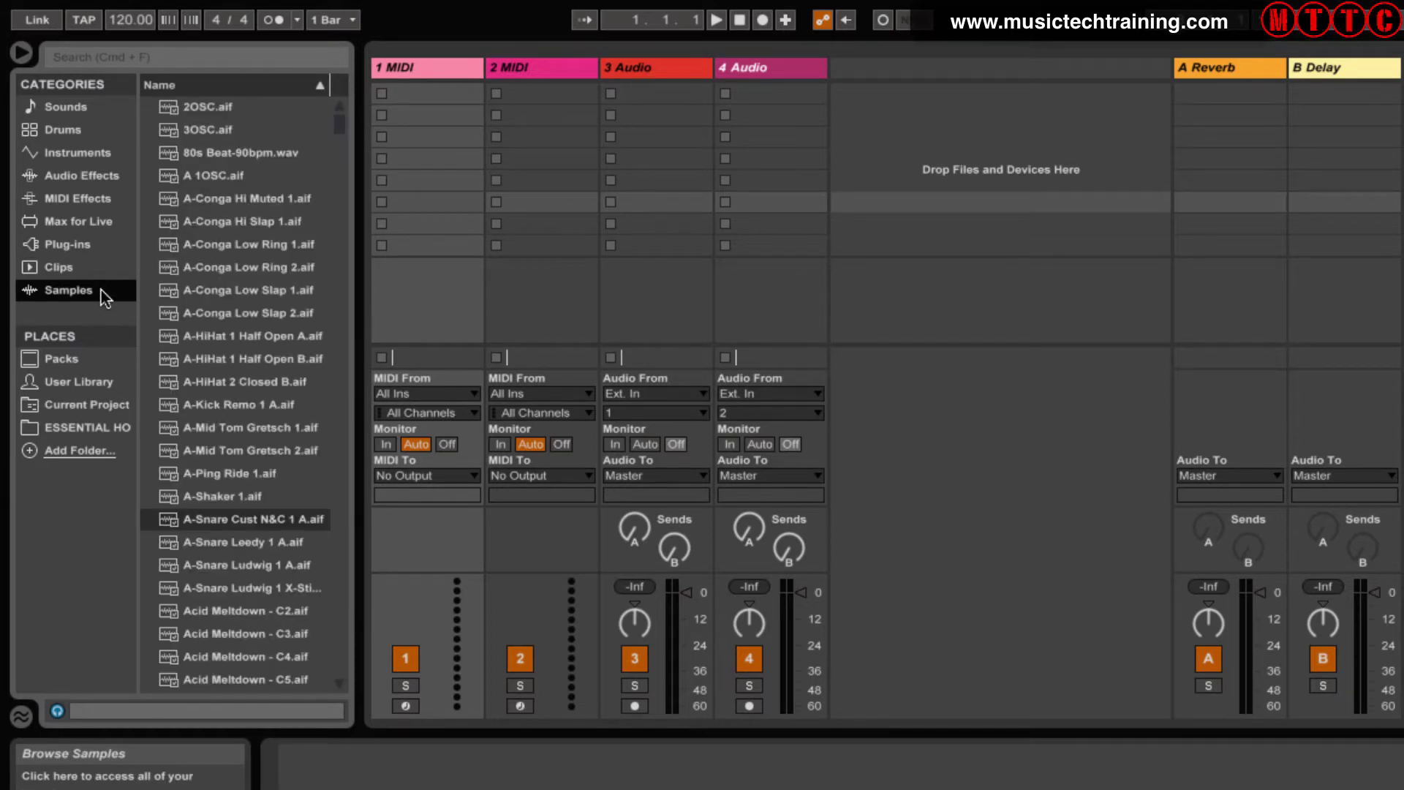
click(82, 357)
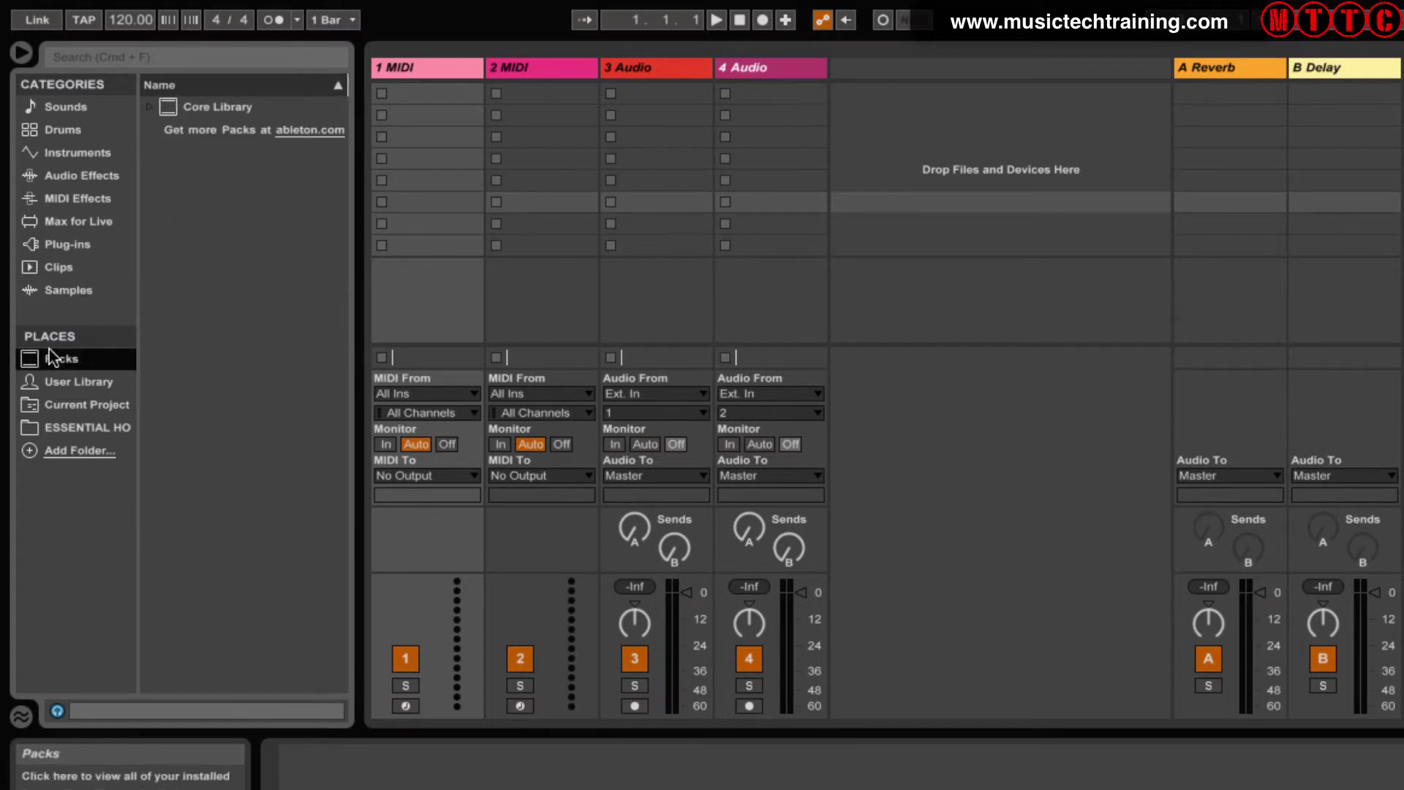
click(88, 384)
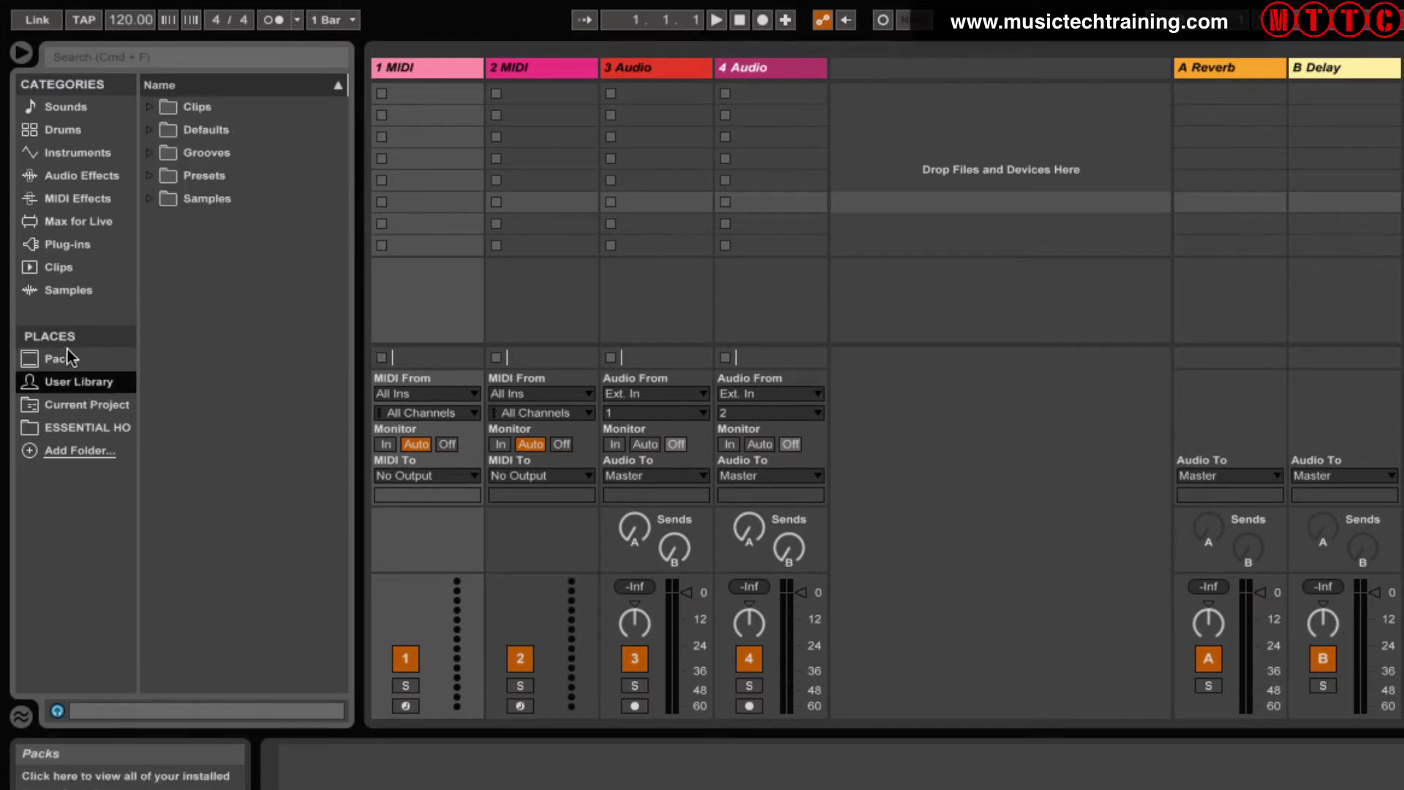
click(80, 427)
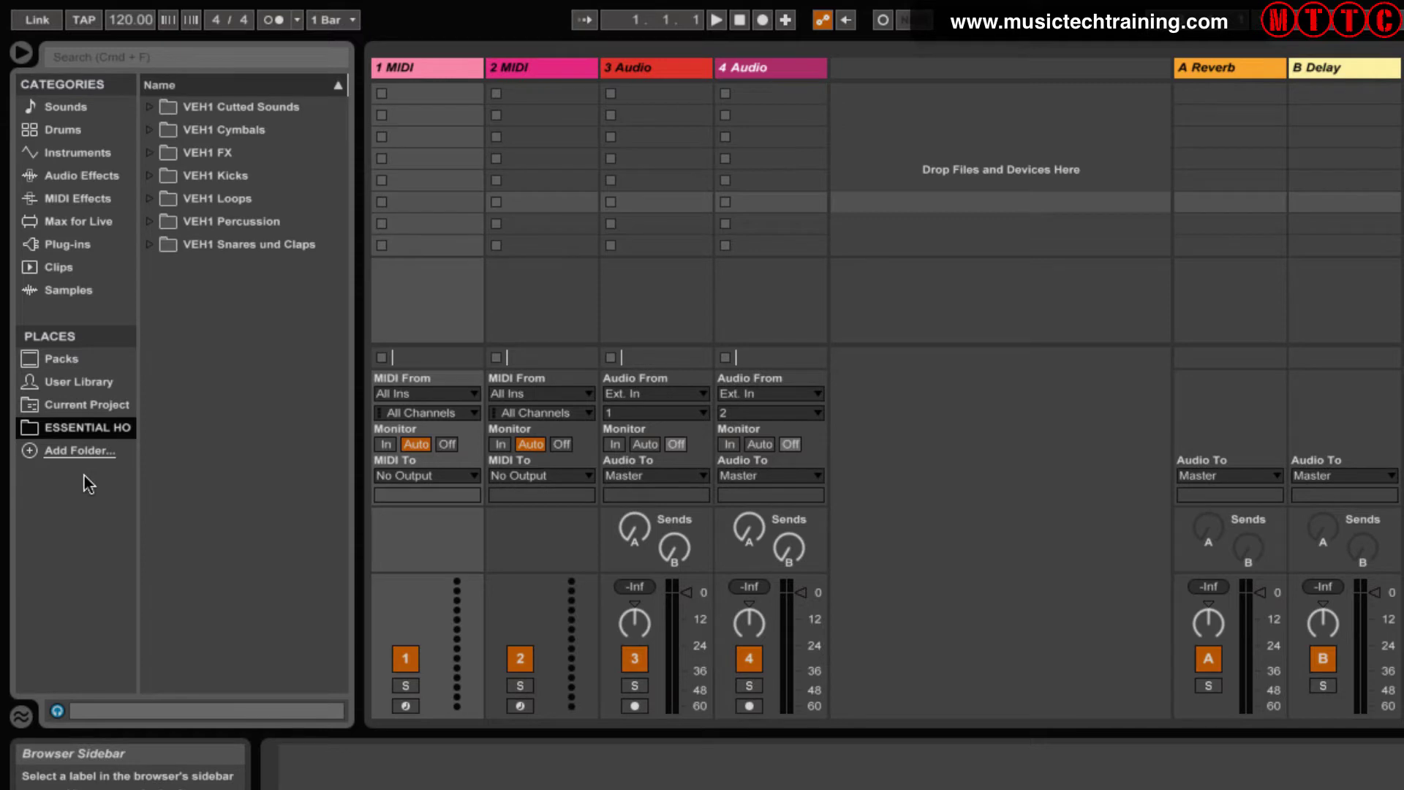
click(78, 221)
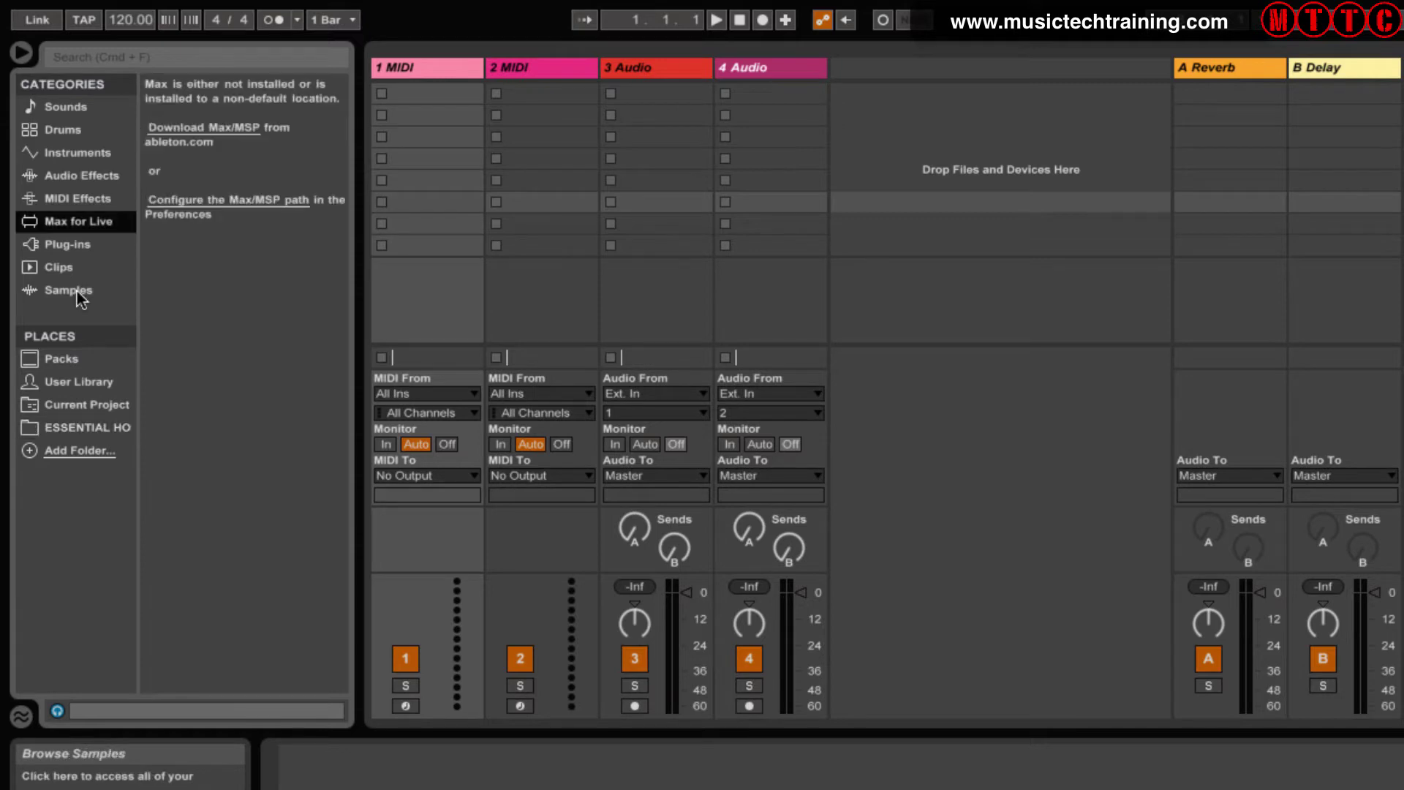
Search the samples for 'crash' and audition Crash Bolt and Crash ER-1 Fenk.
click(78, 291)
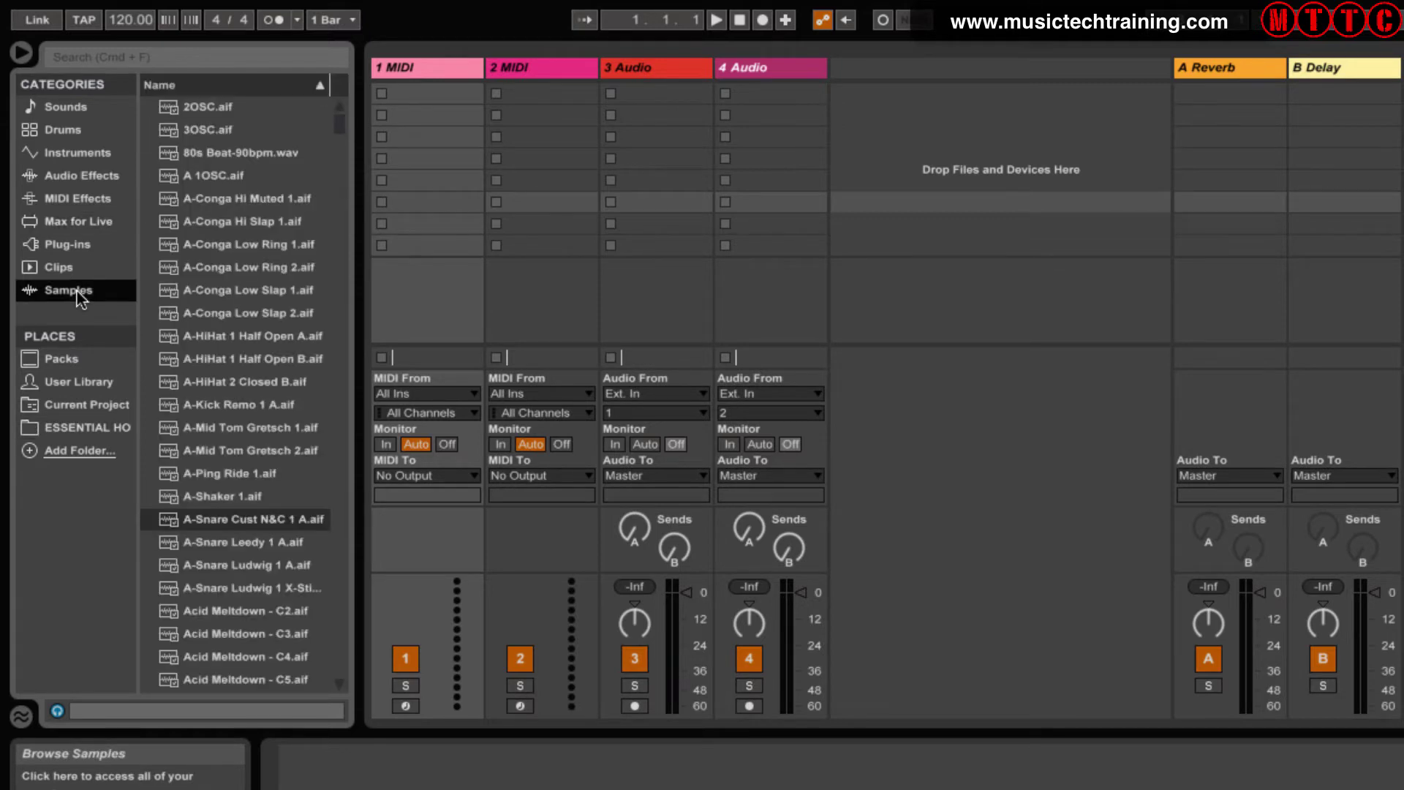
click(188, 57)
text(crash)
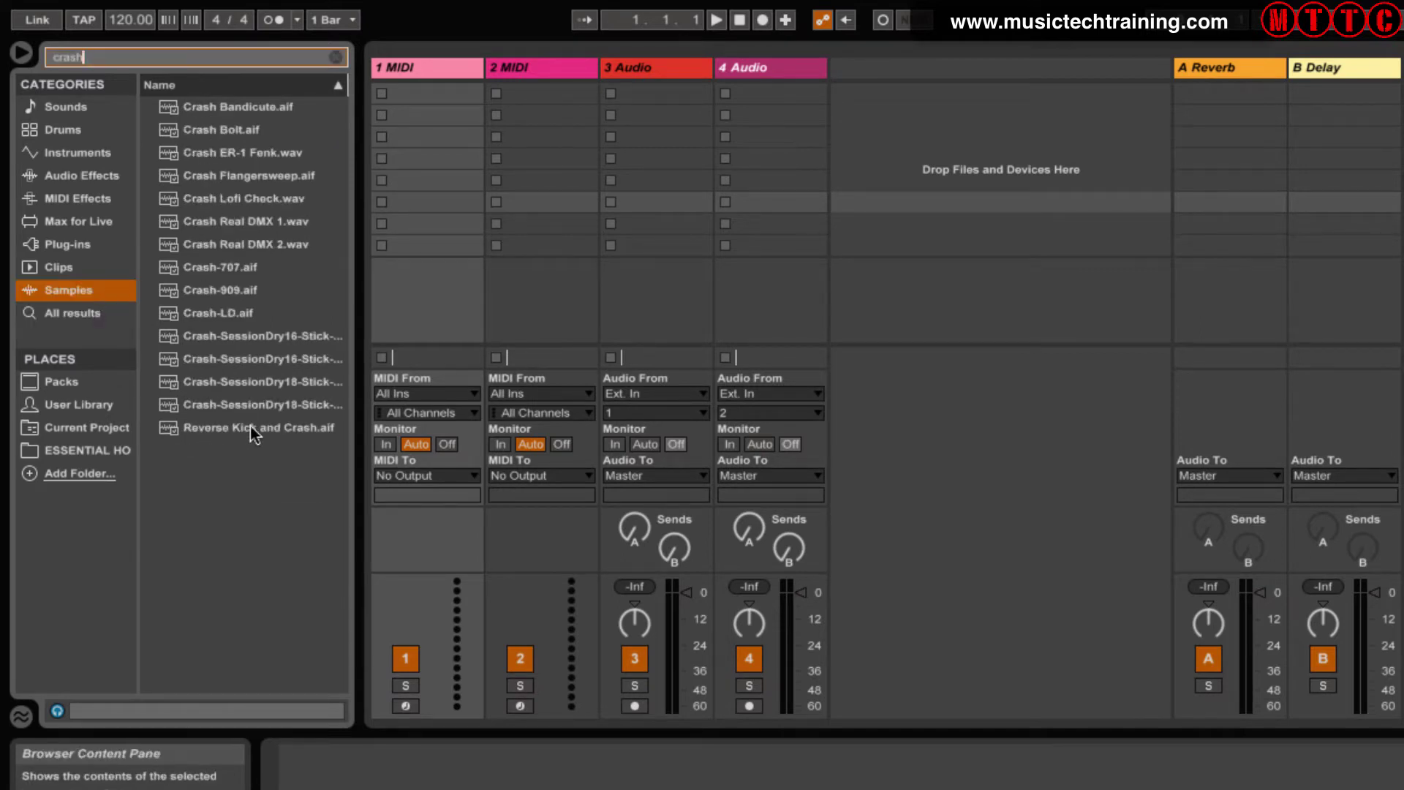
key(Down)
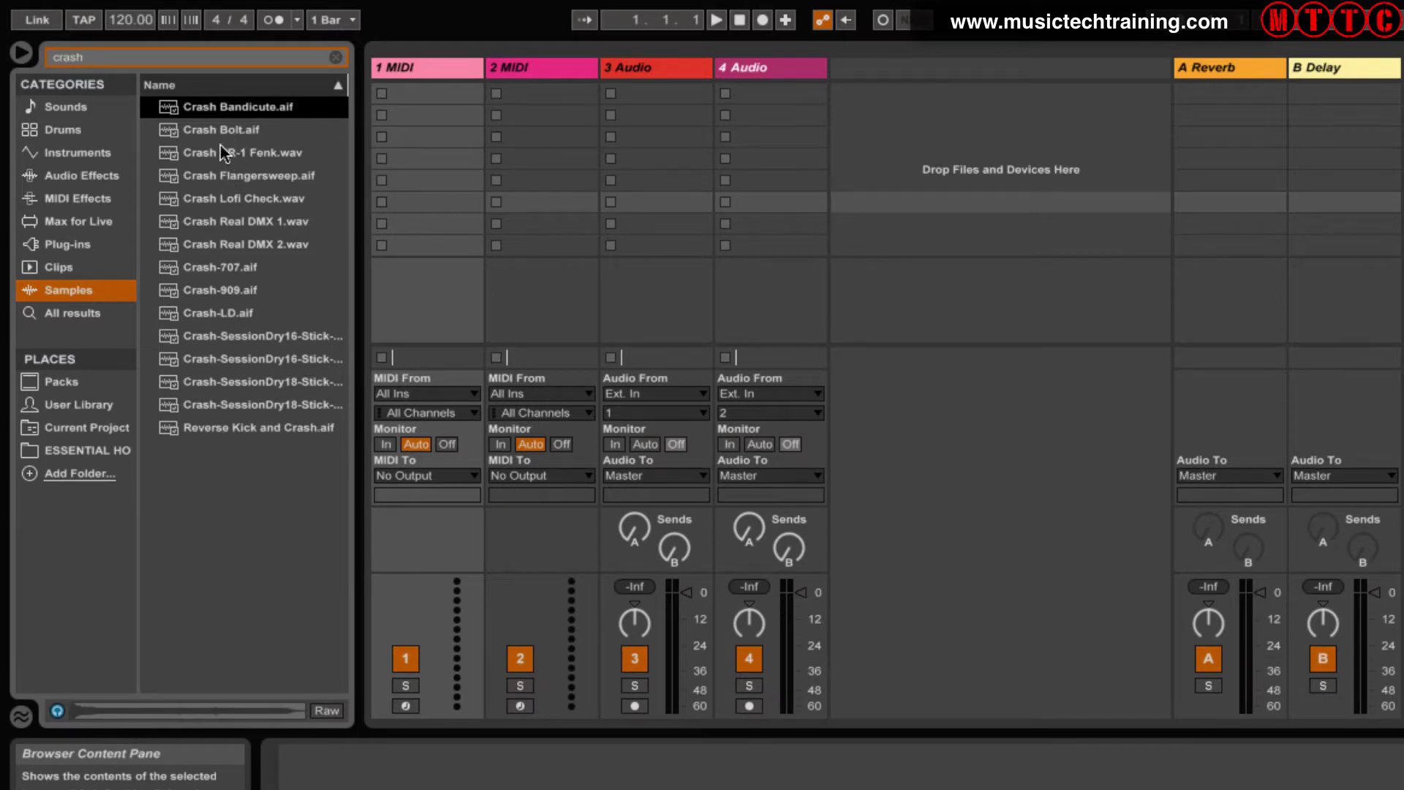
click(247, 137)
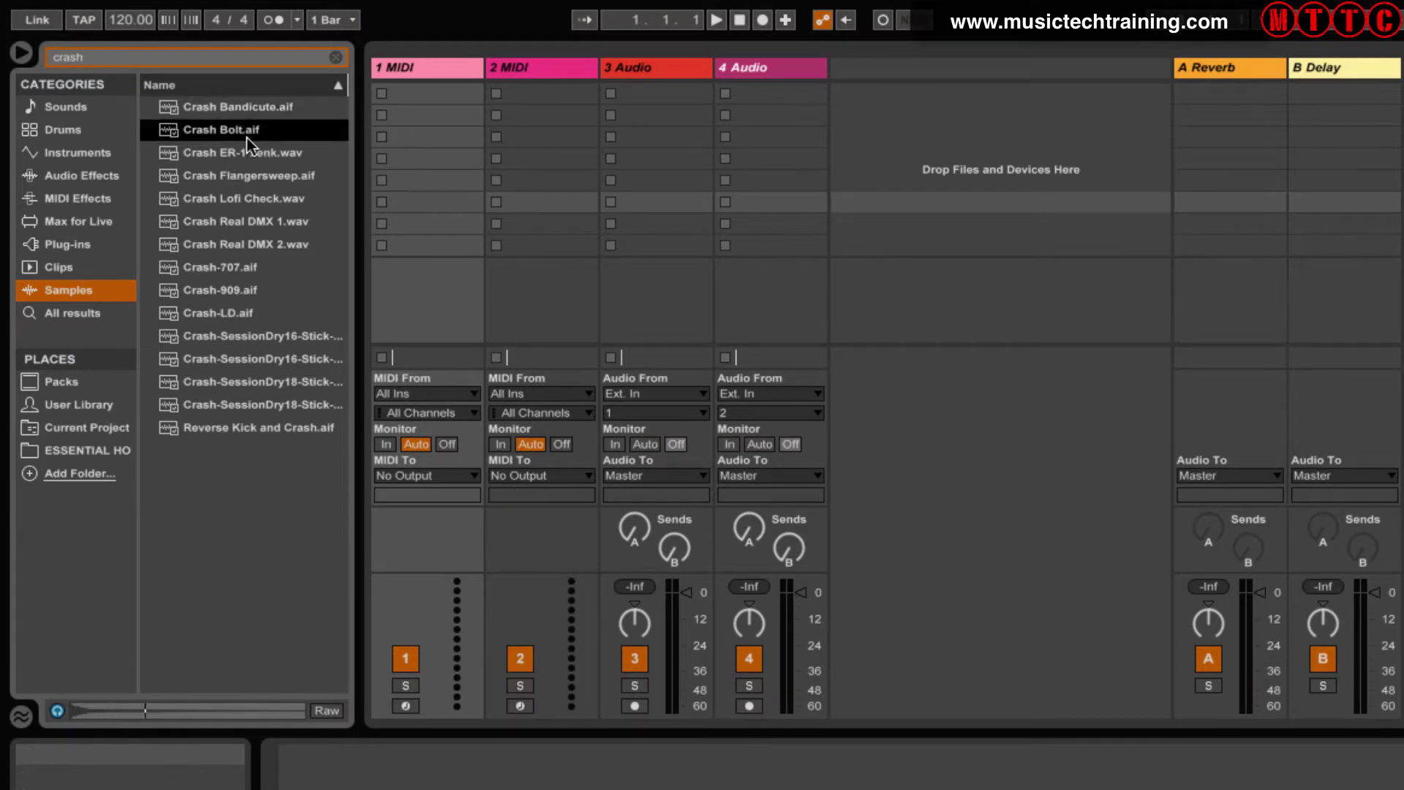
click(240, 155)
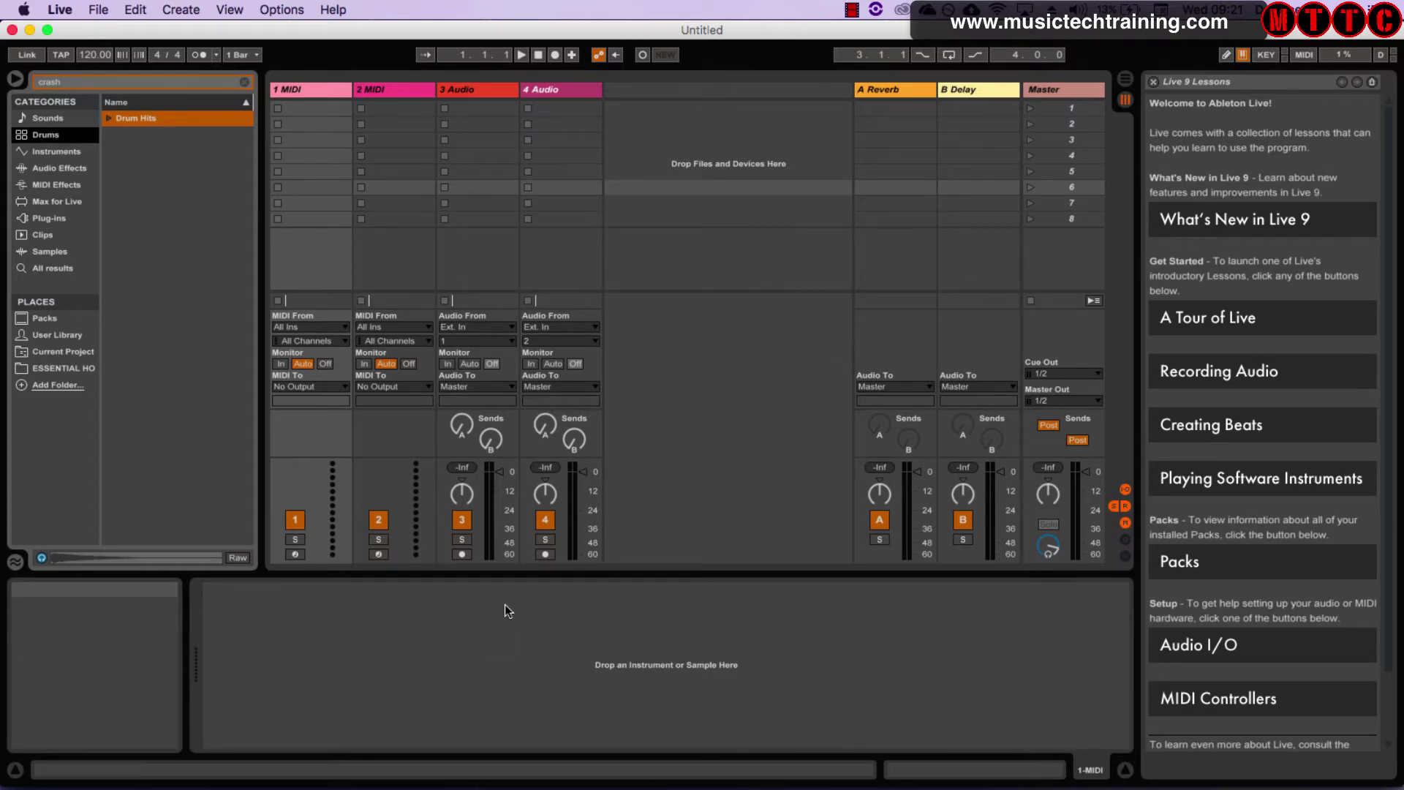
Select the 1 MIDI track header.
click(524, 642)
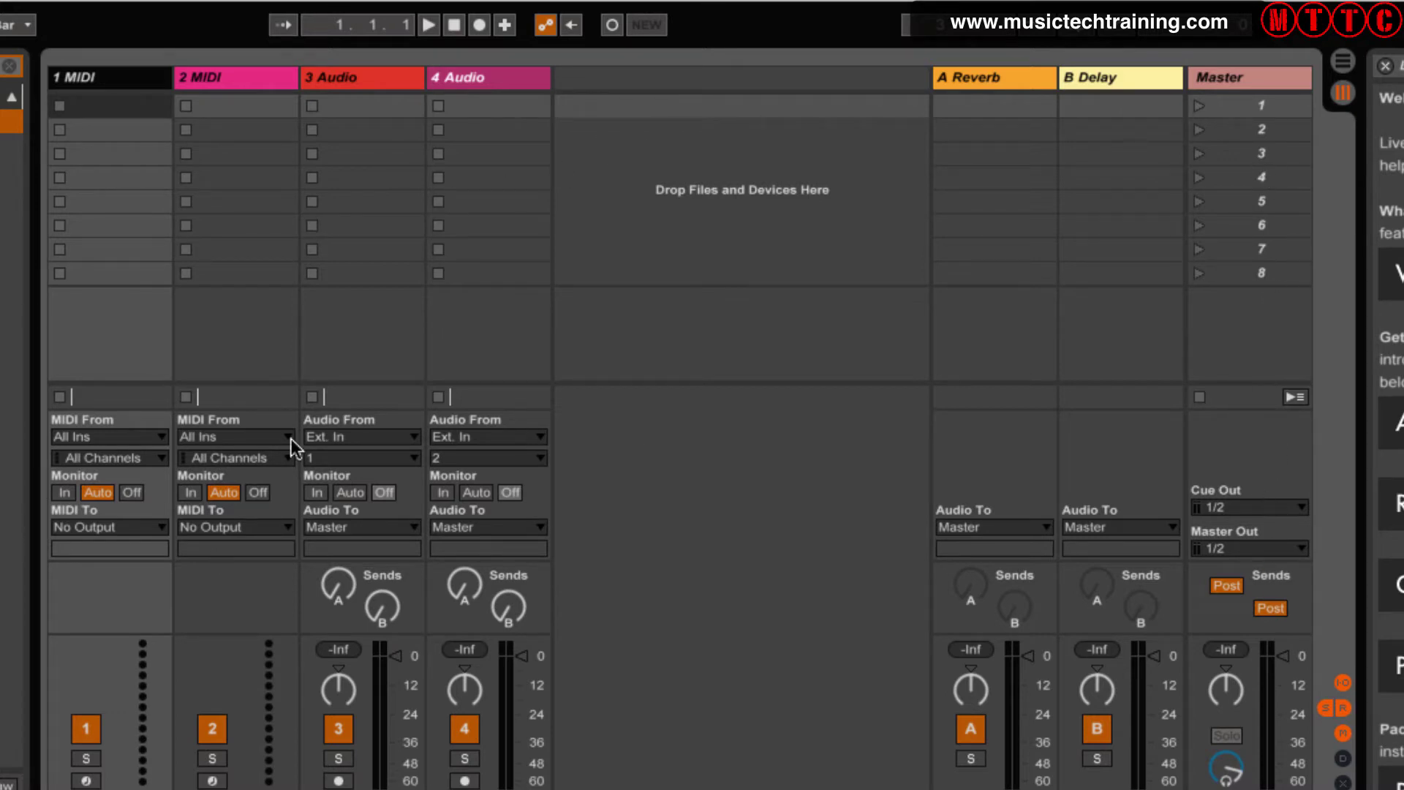
Switch to Arrangement View, play a few bars, stop, and return to Session View.
click(1344, 61)
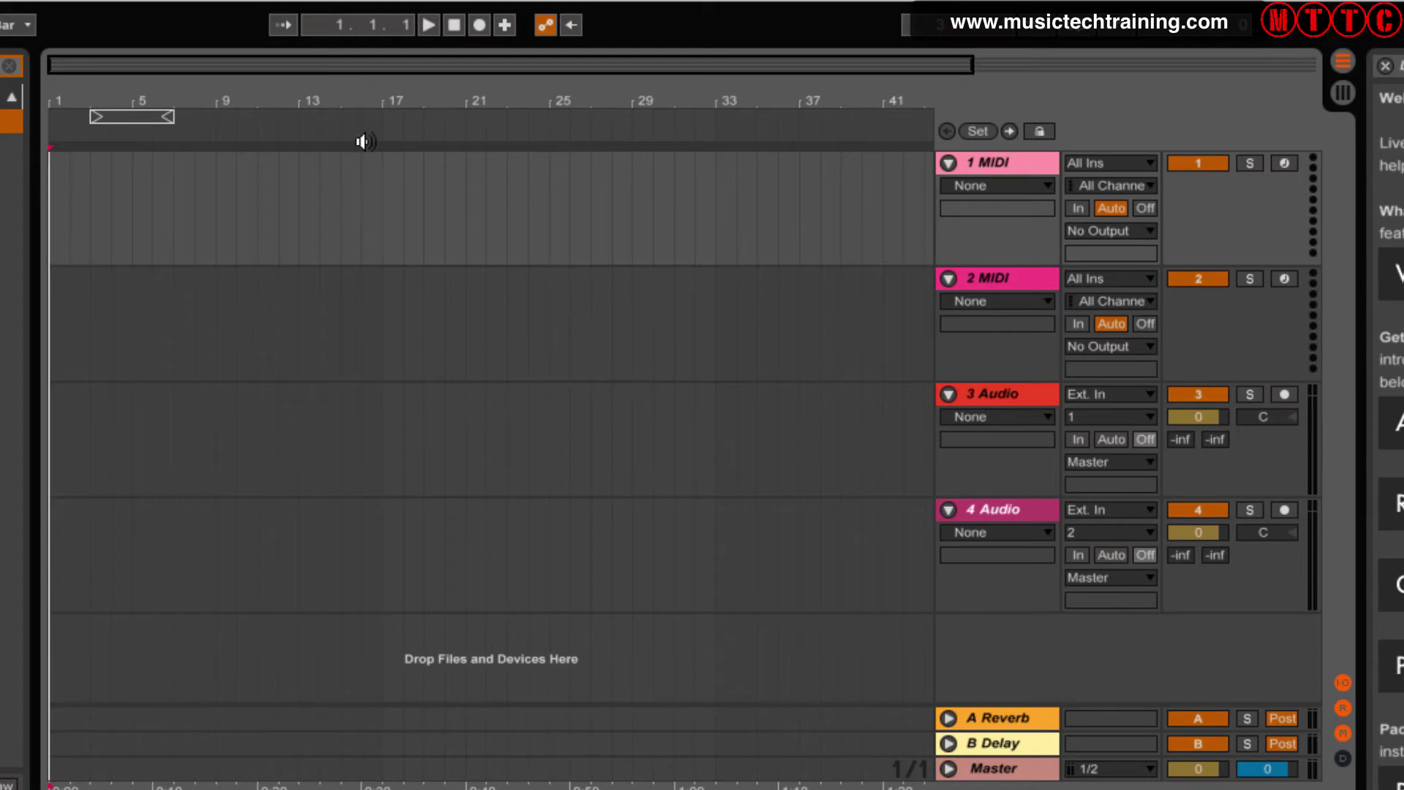
click(430, 24)
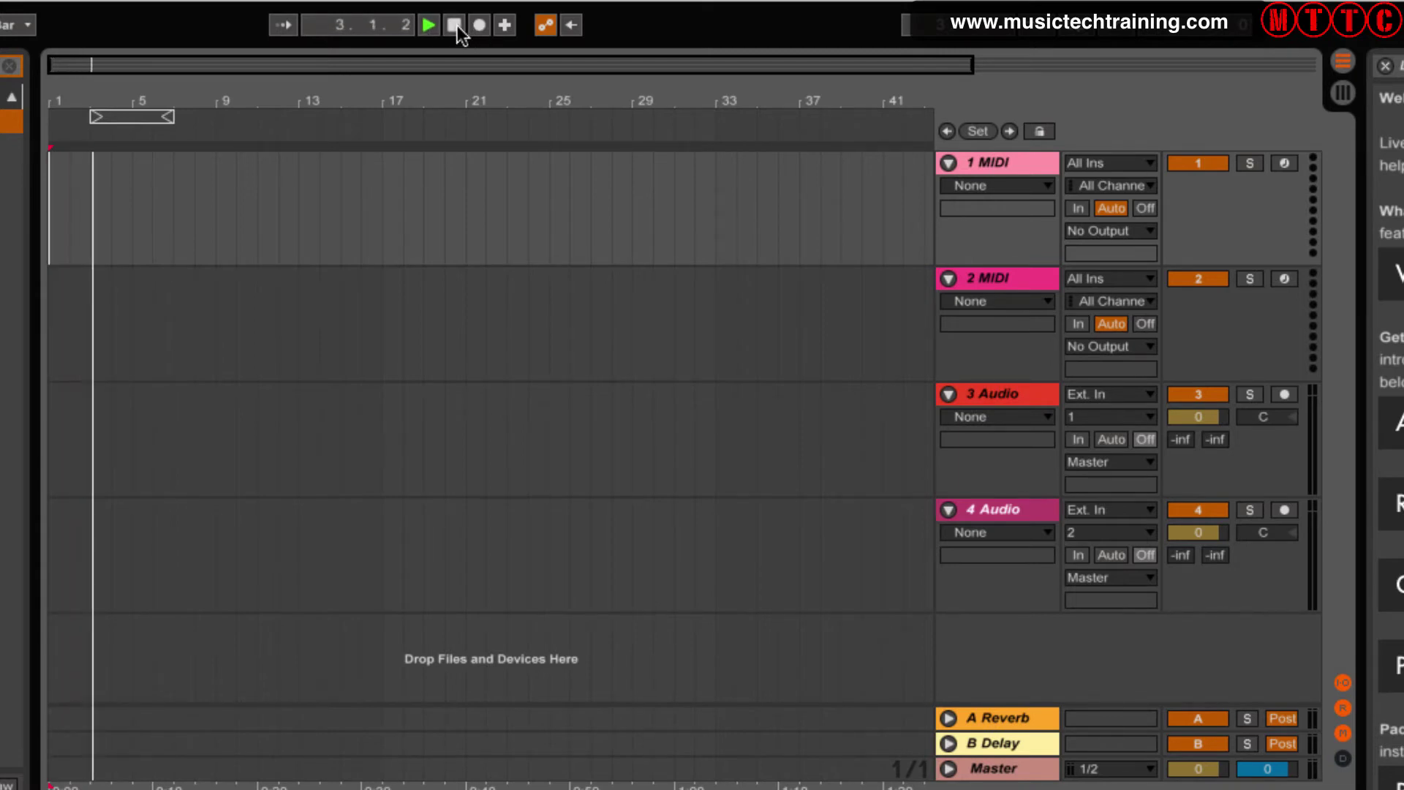
click(455, 25)
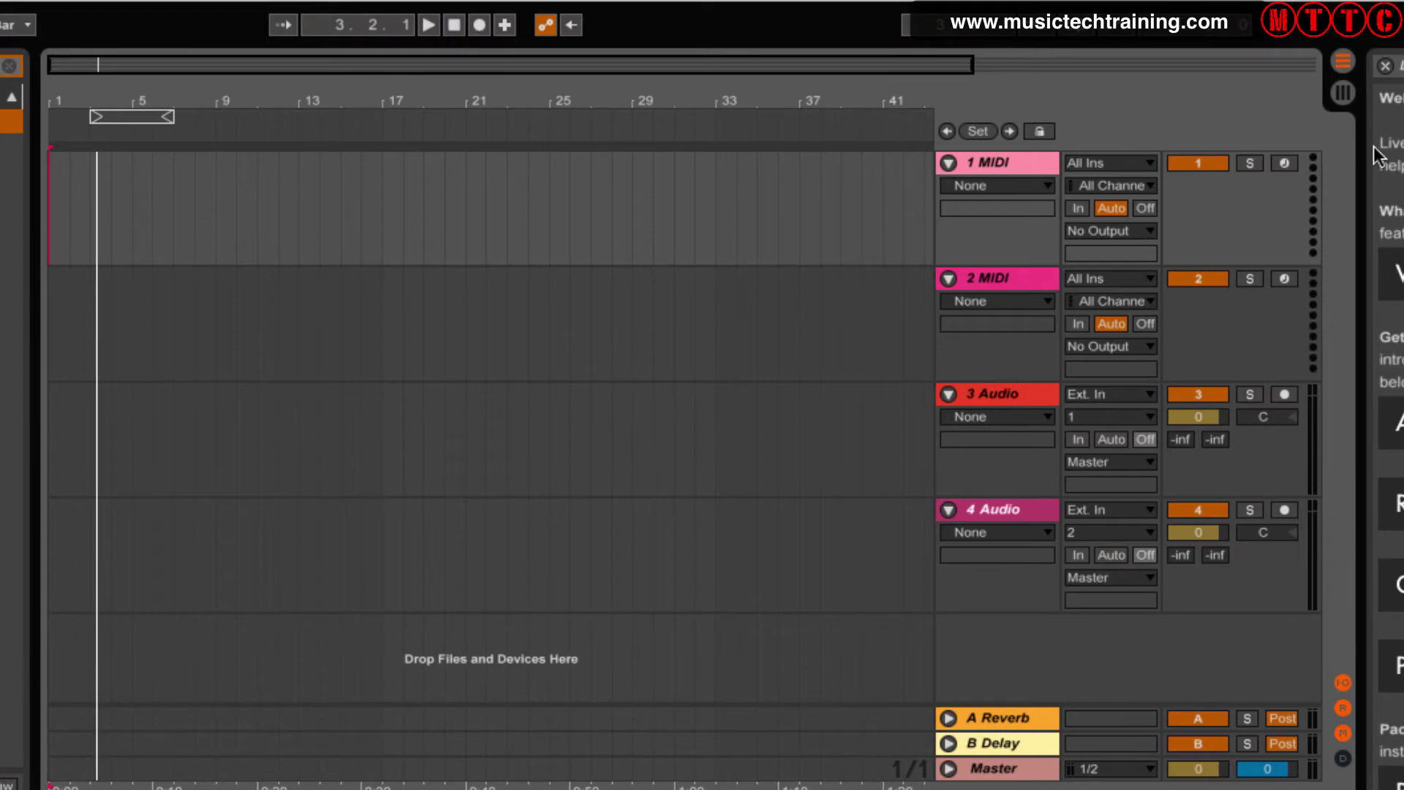
click(1345, 95)
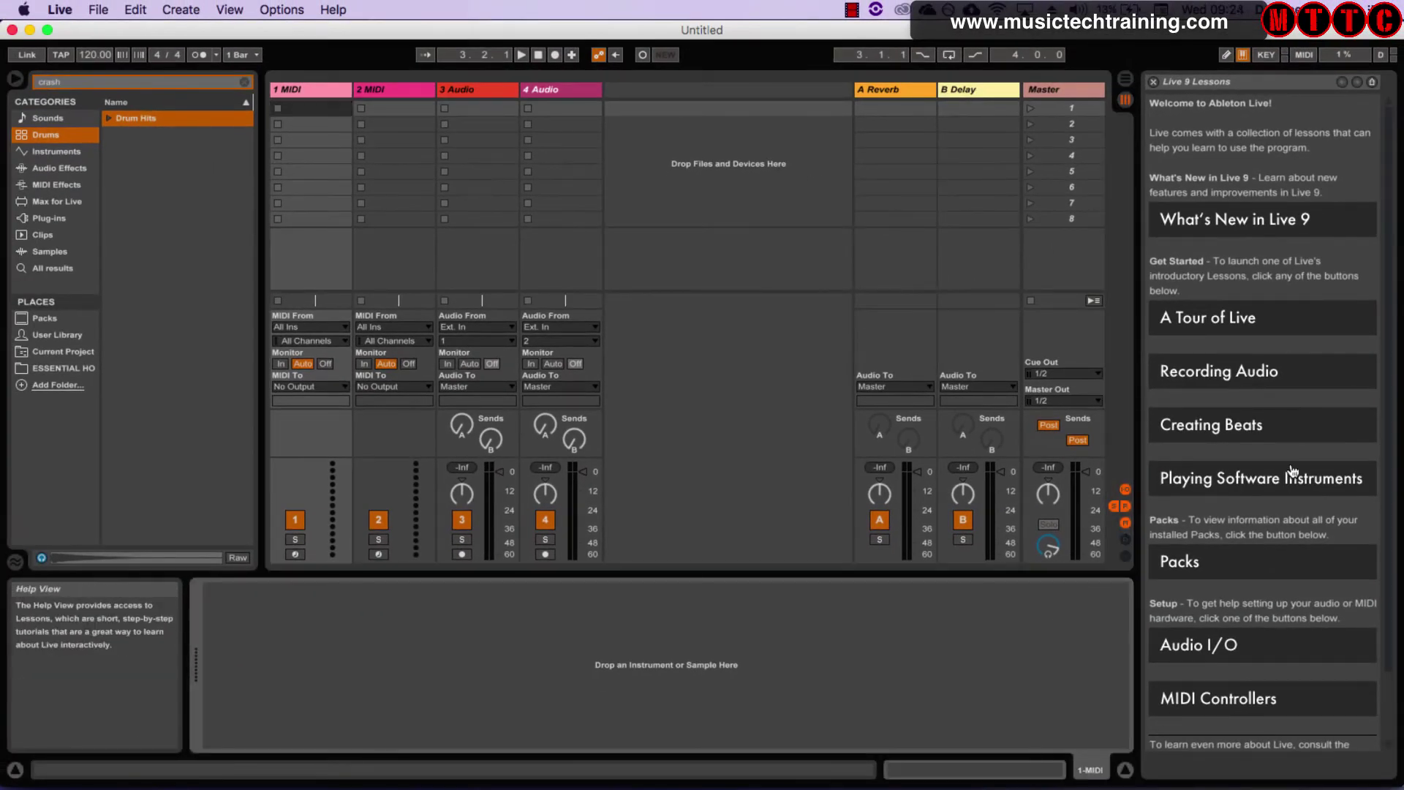
Close the Lessons panel, hide the Info and Detail views, then toggle Arrangement and back to Session.
click(1154, 82)
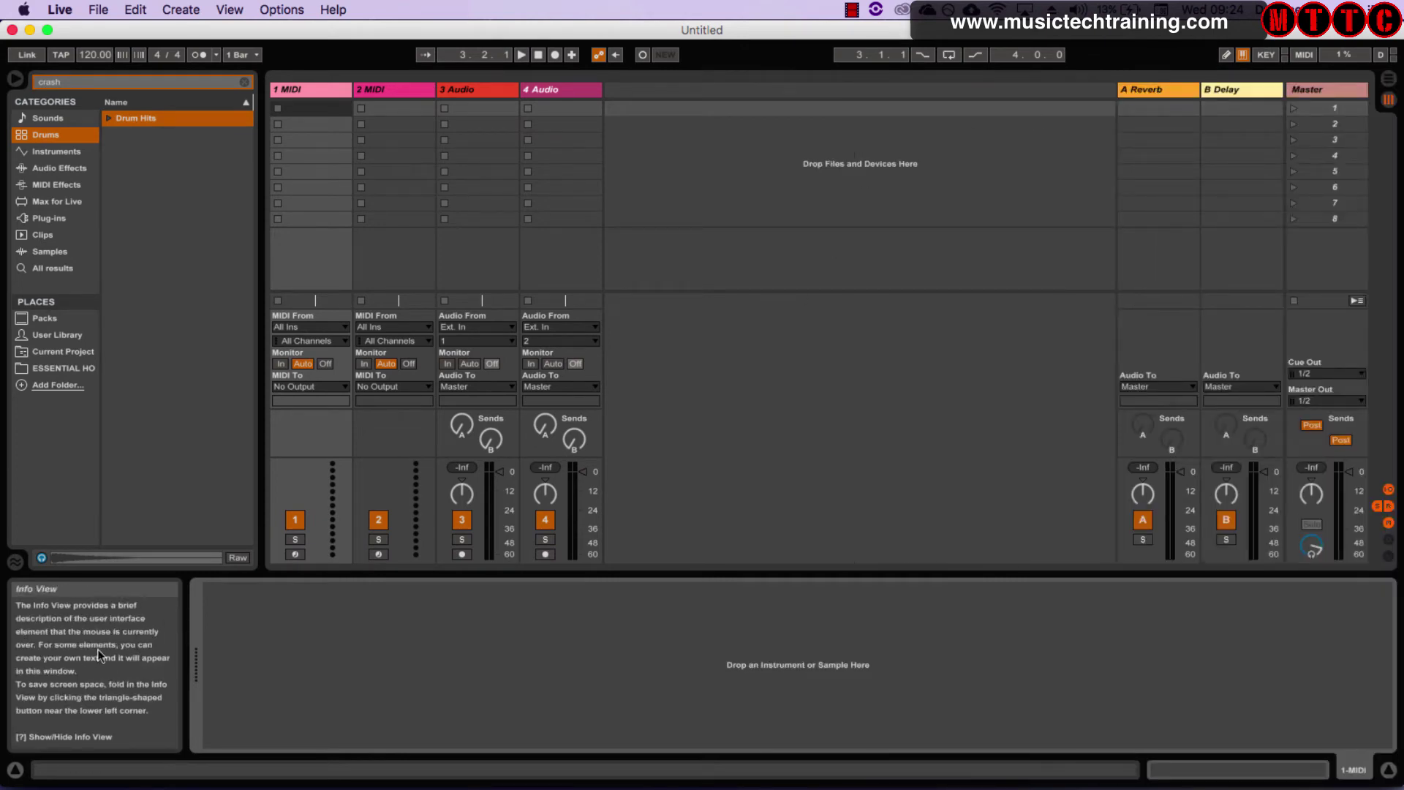
click(15, 770)
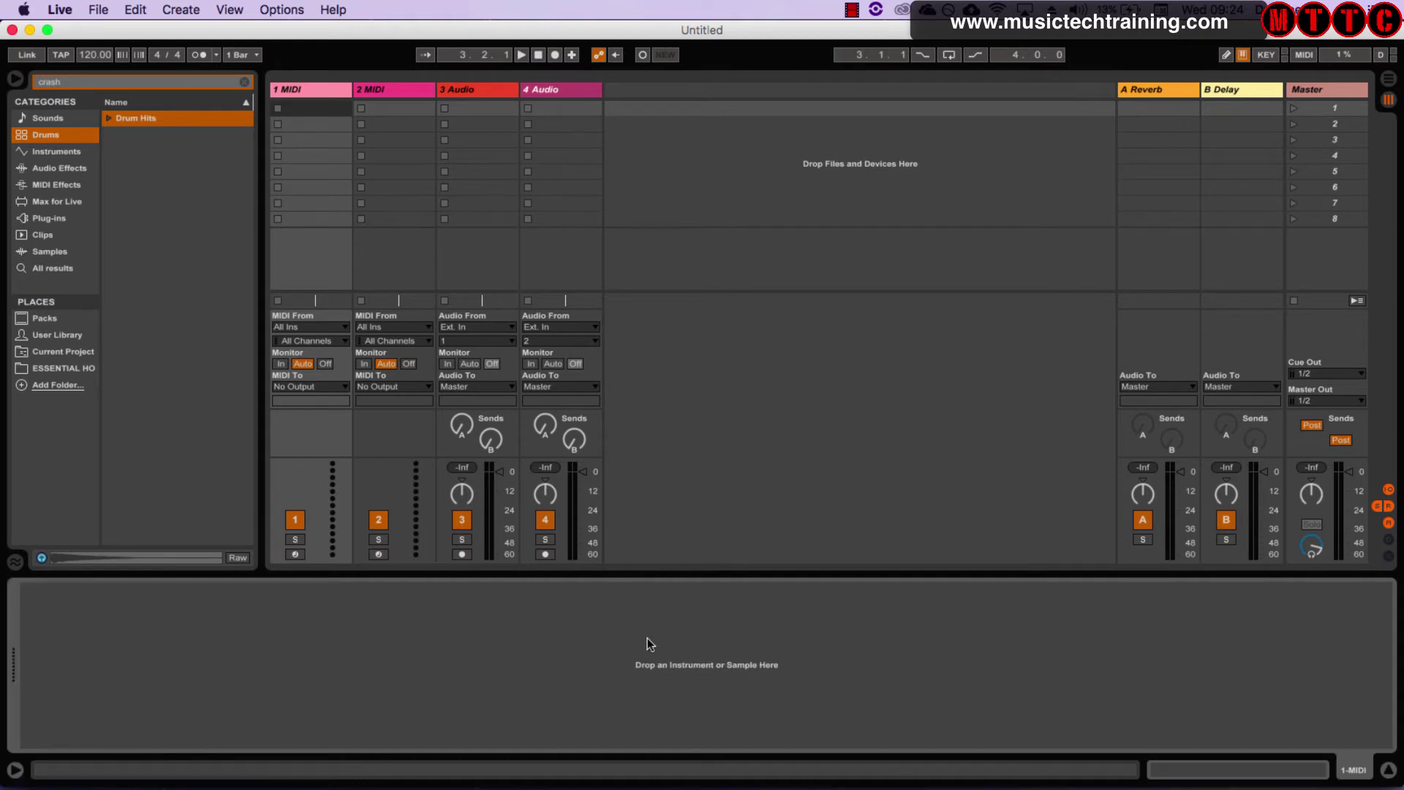
click(1388, 770)
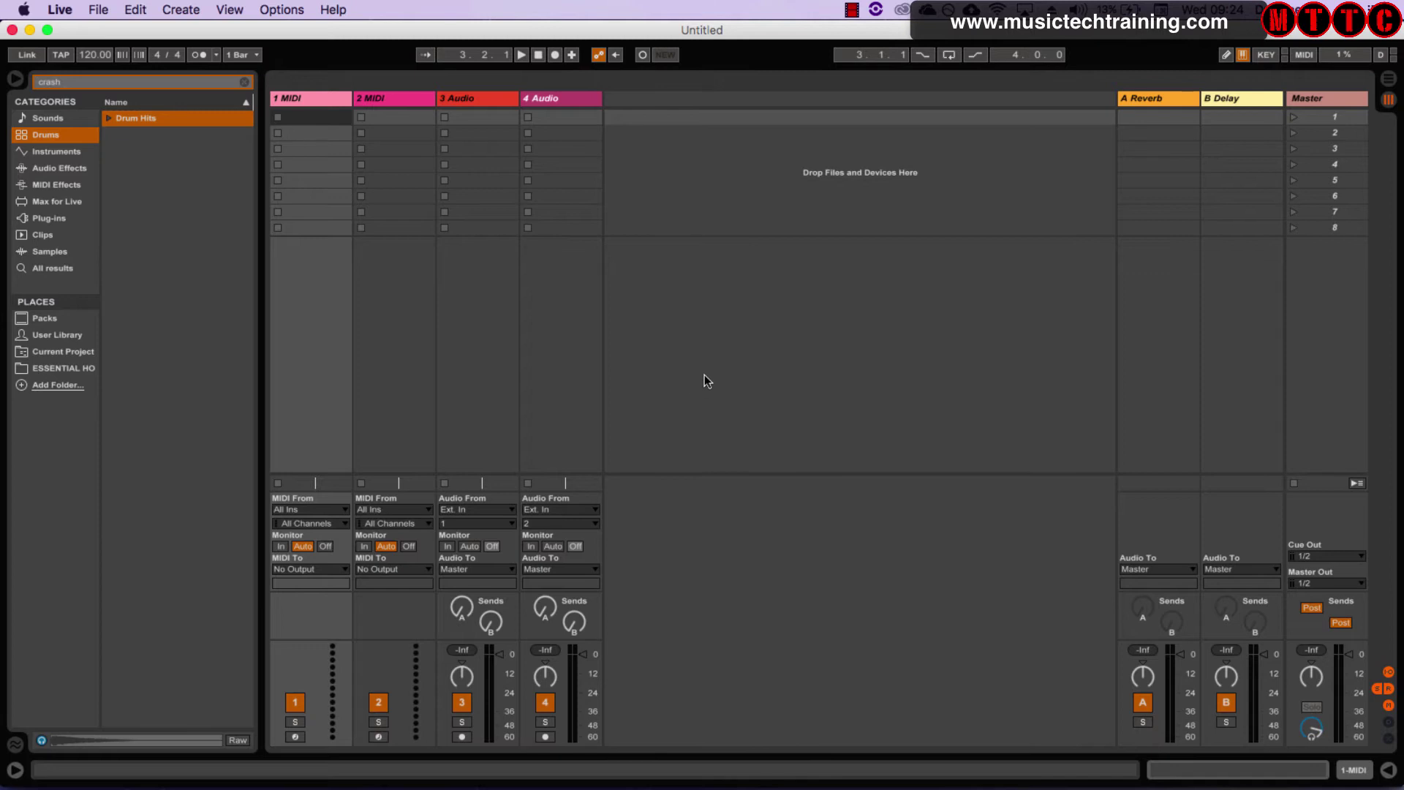
click(1389, 80)
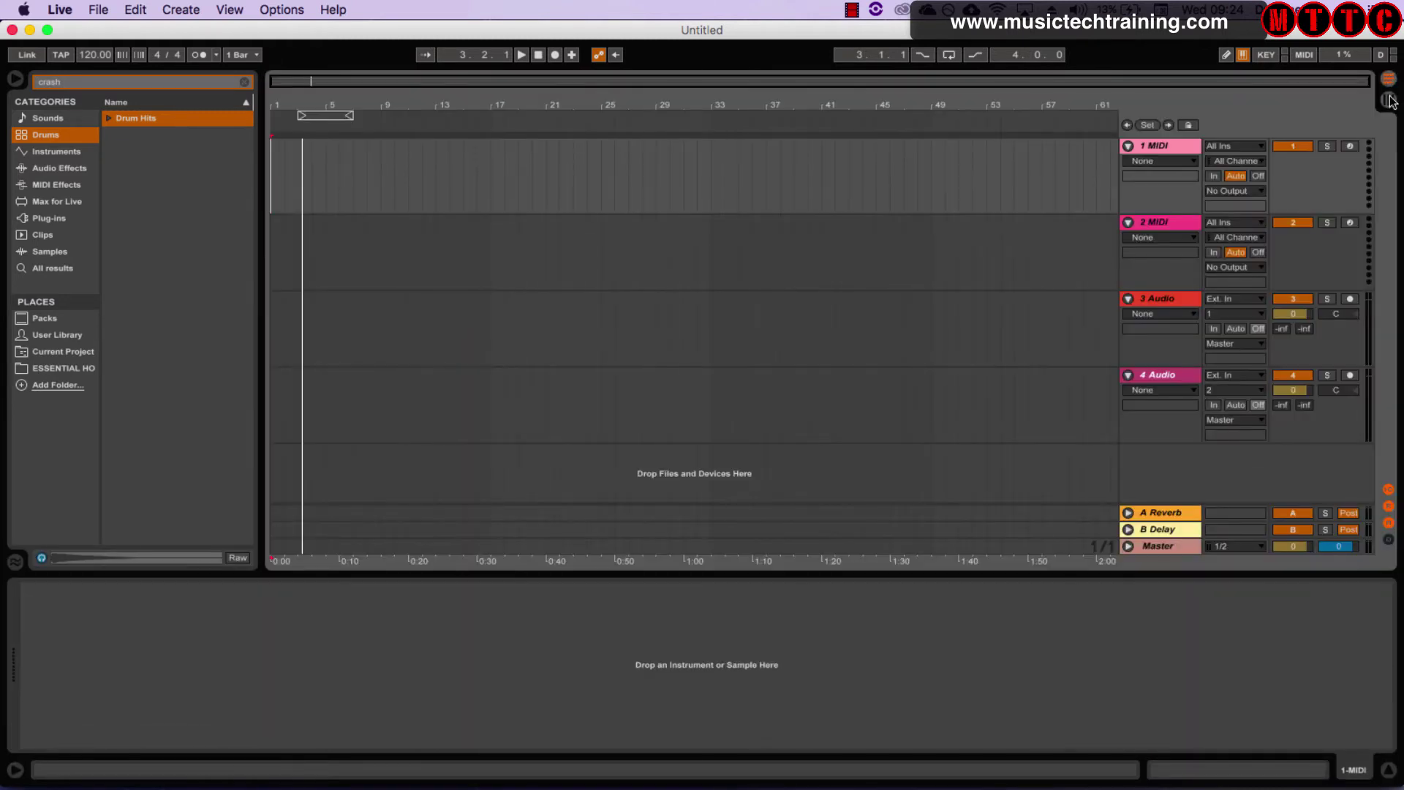
click(1389, 98)
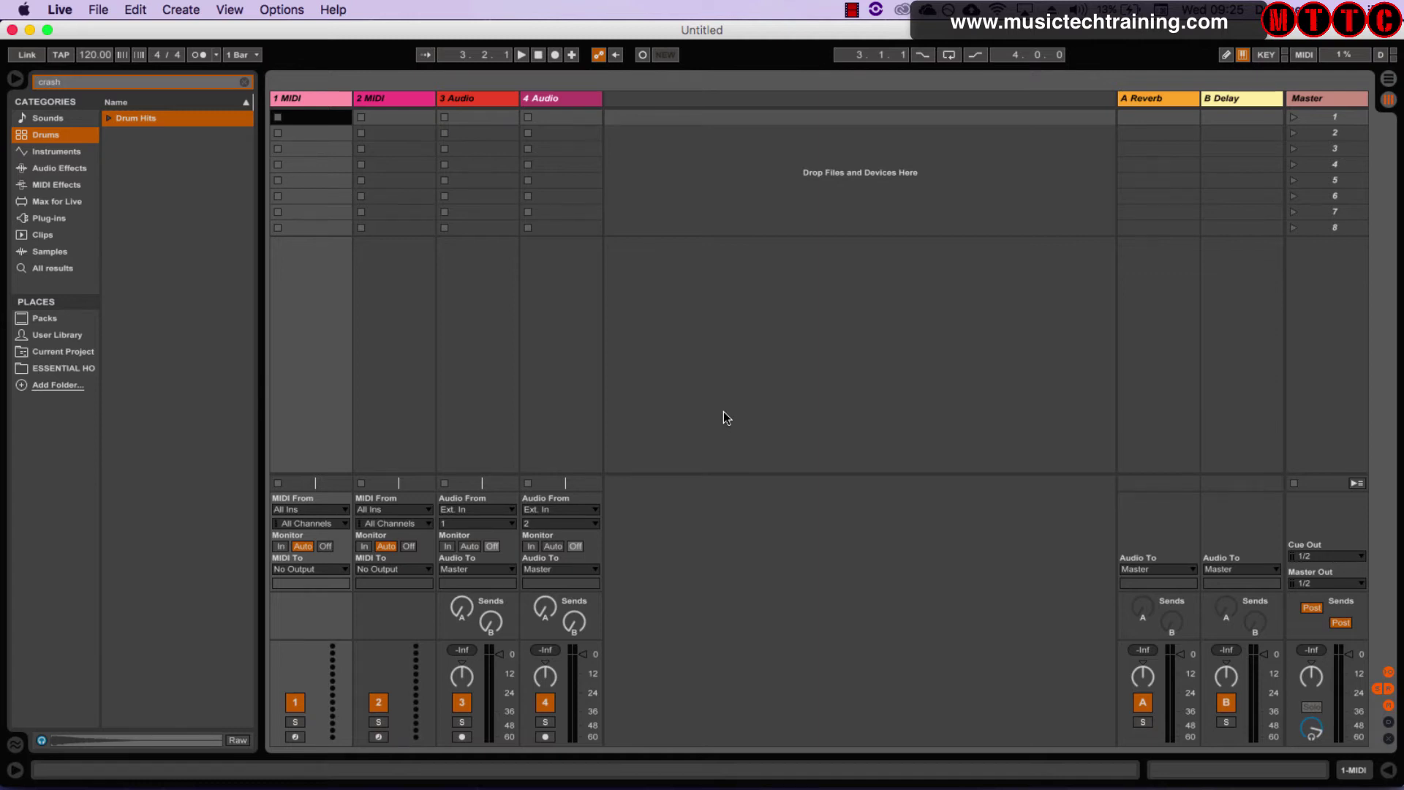
Drag the browser's right edge about 85 pixels left to narrow it.
drag(260, 409, 199, 410)
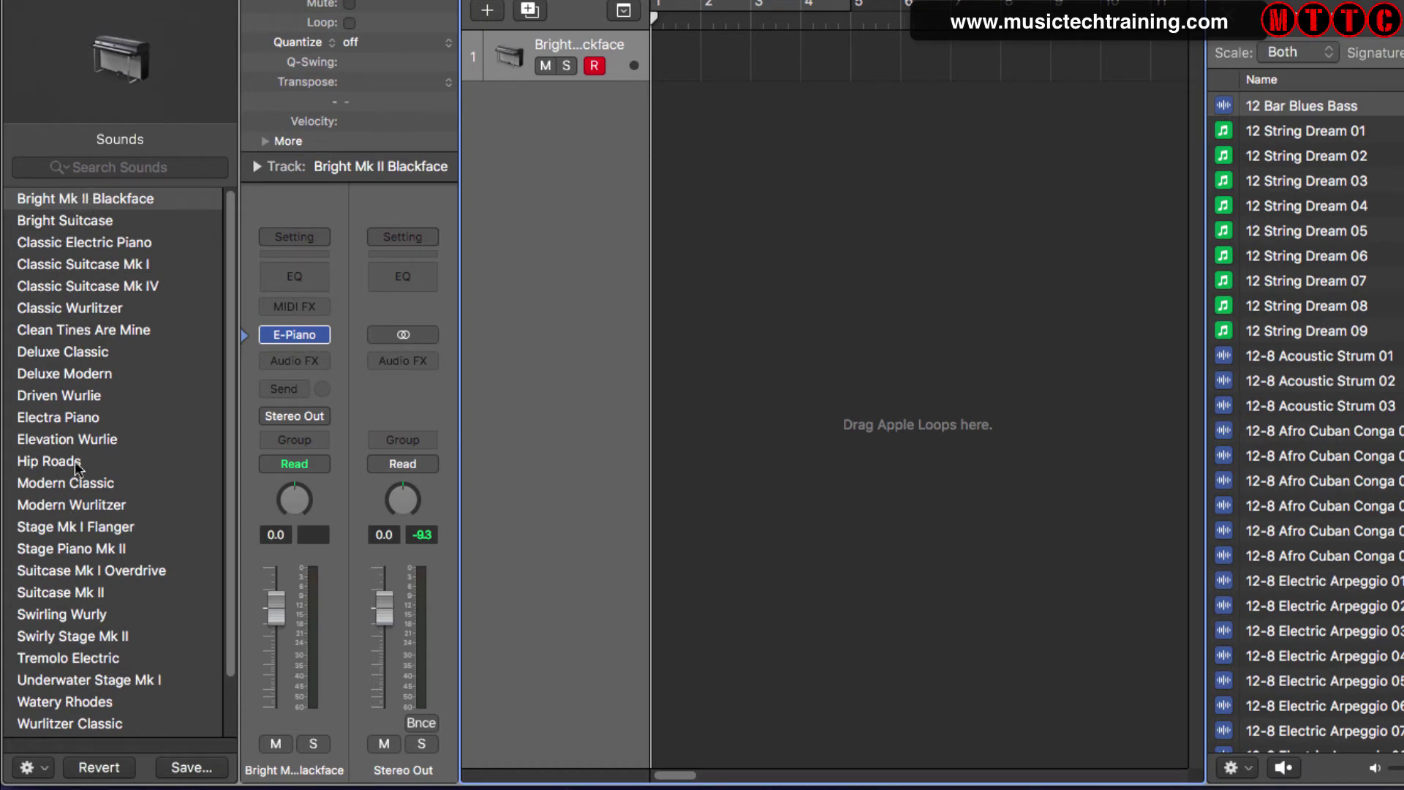
Audition the Clean Tines Are Mine and Deluxe Classic patches from the Library.
click(183, 198)
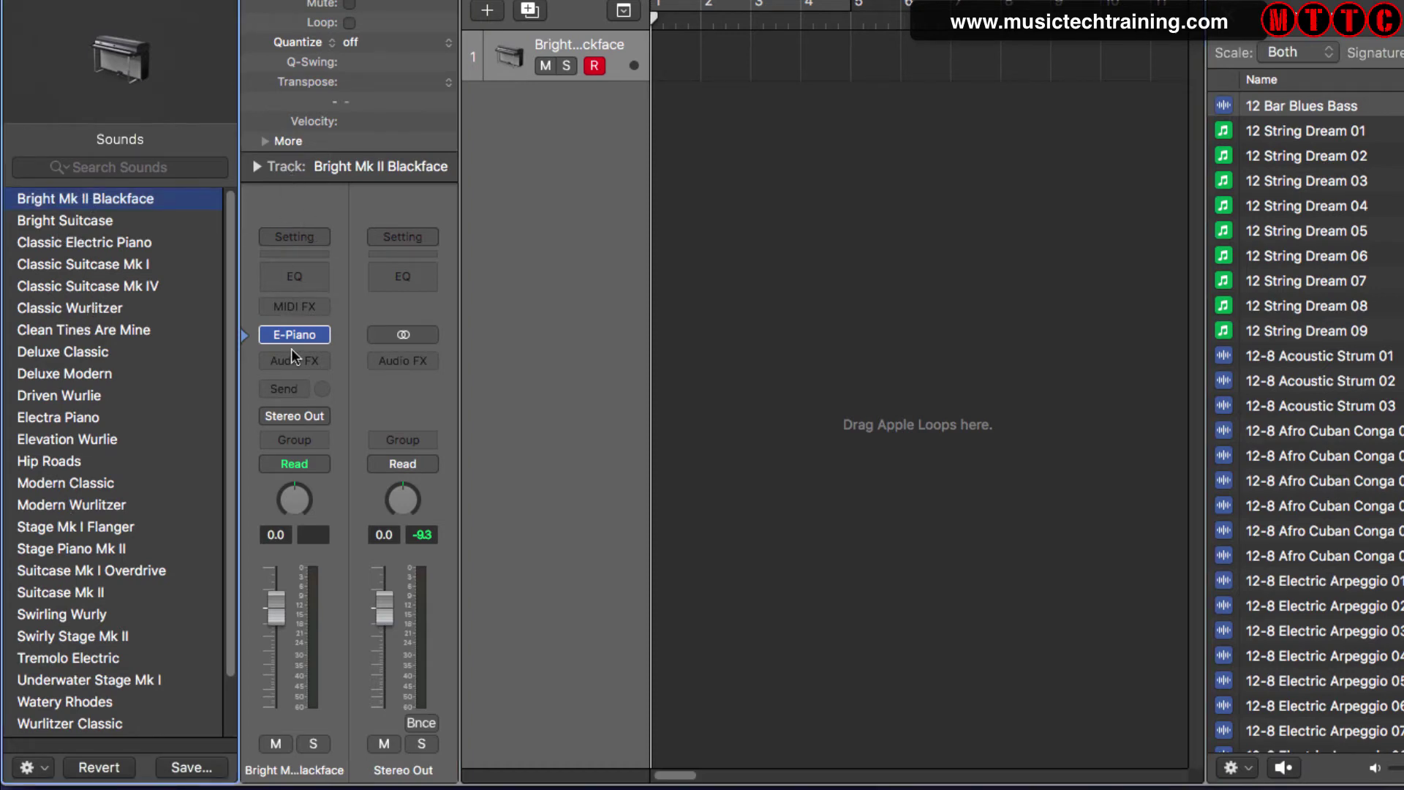
mouse_move(297, 341)
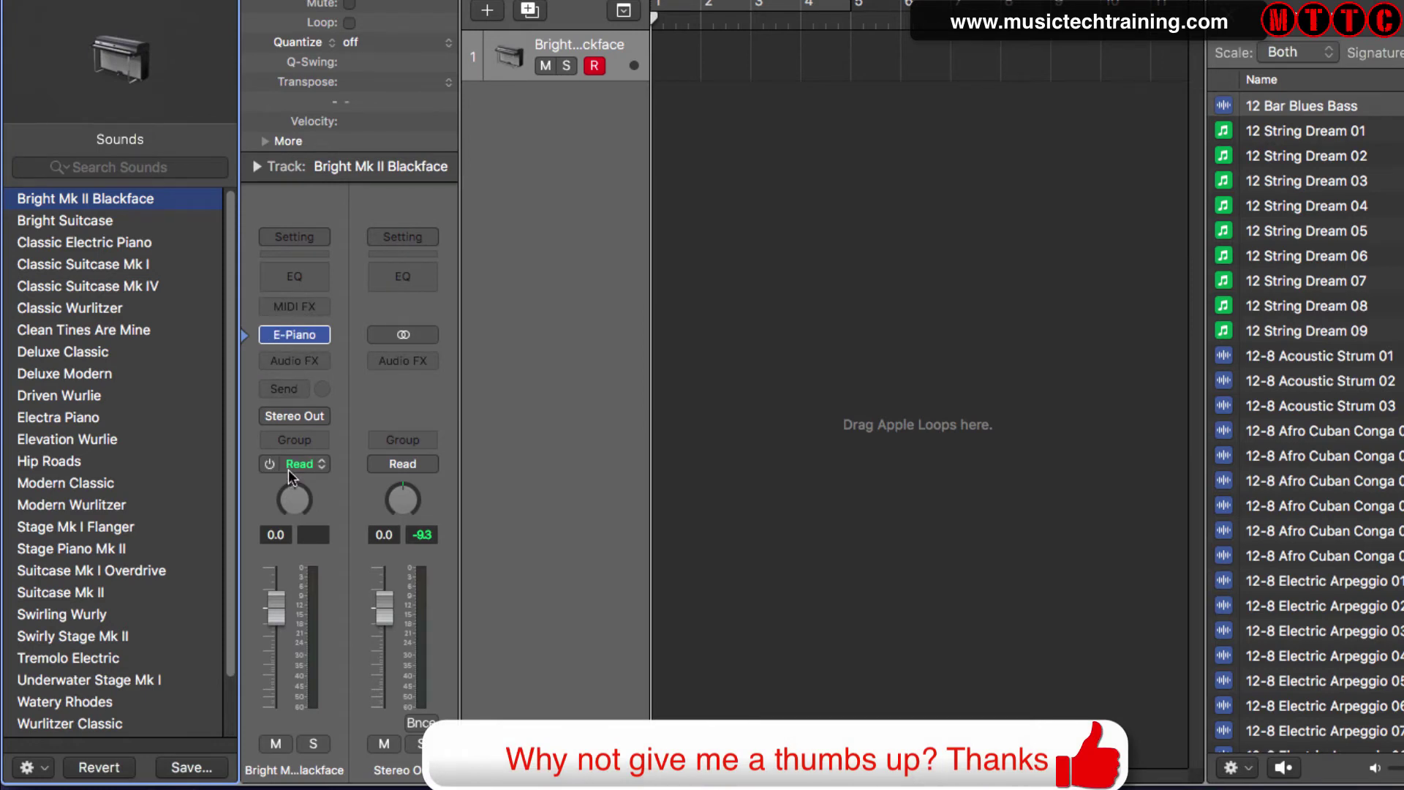
click(212, 329)
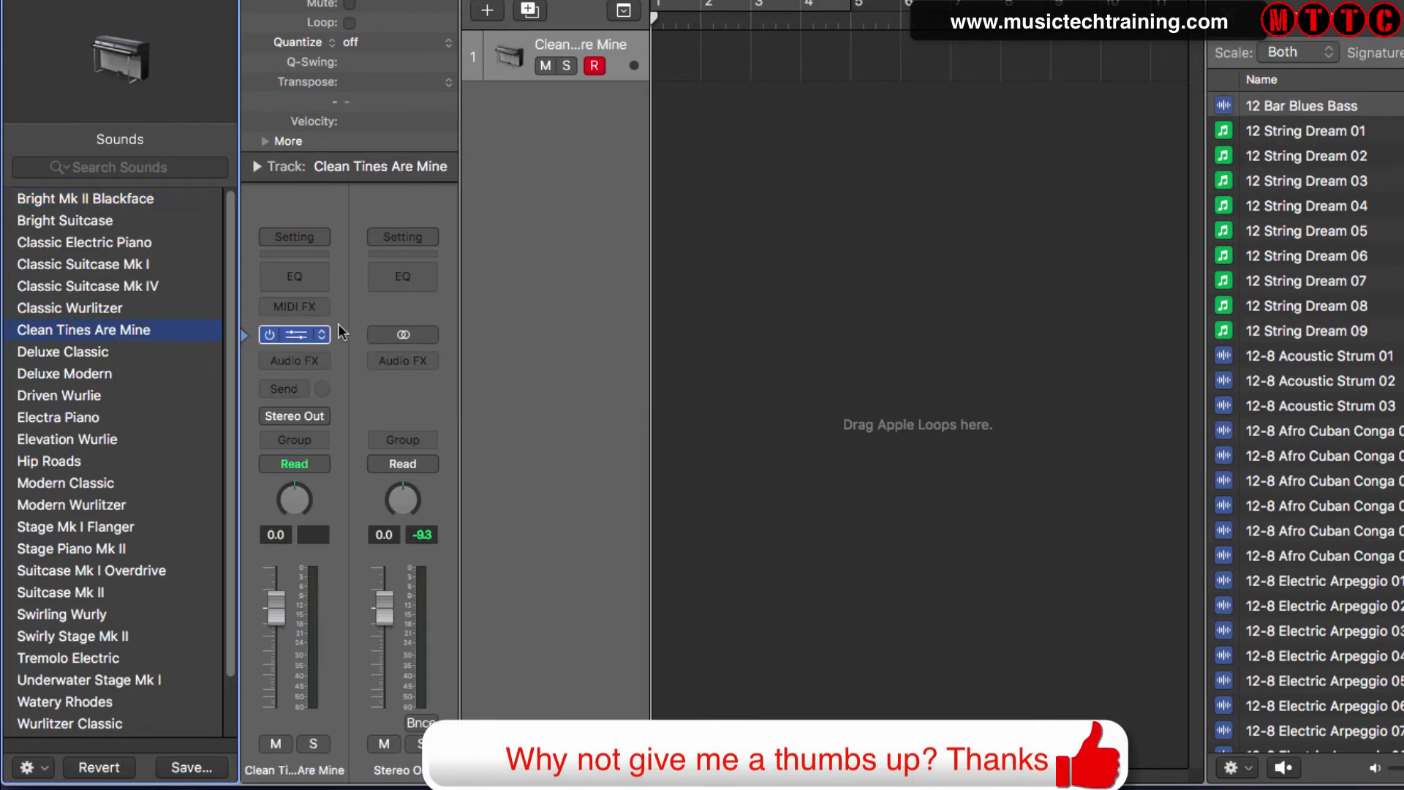
click(90, 358)
Reset the channel strip to empty, then load Bass > Fingerstyle Bass.
click(294, 237)
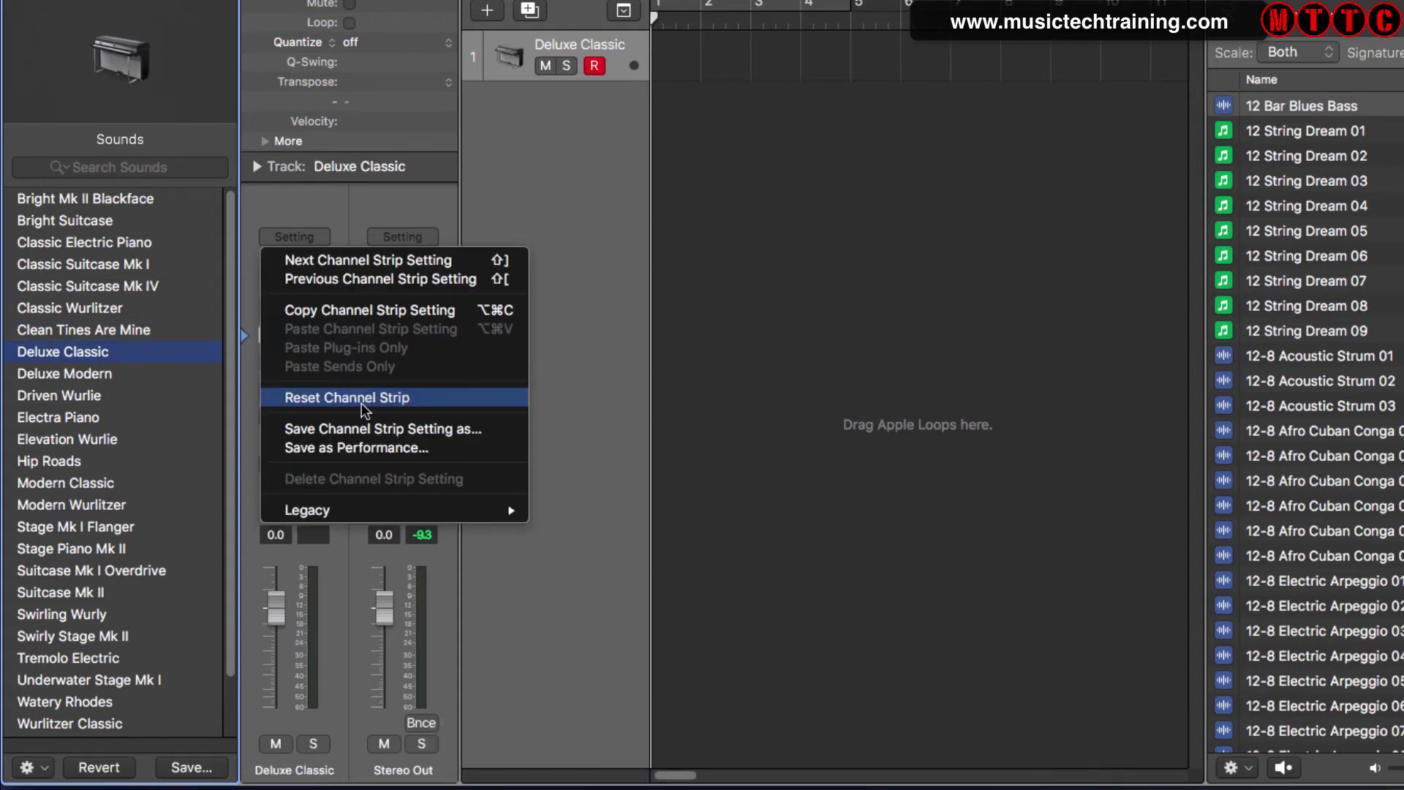
click(362, 401)
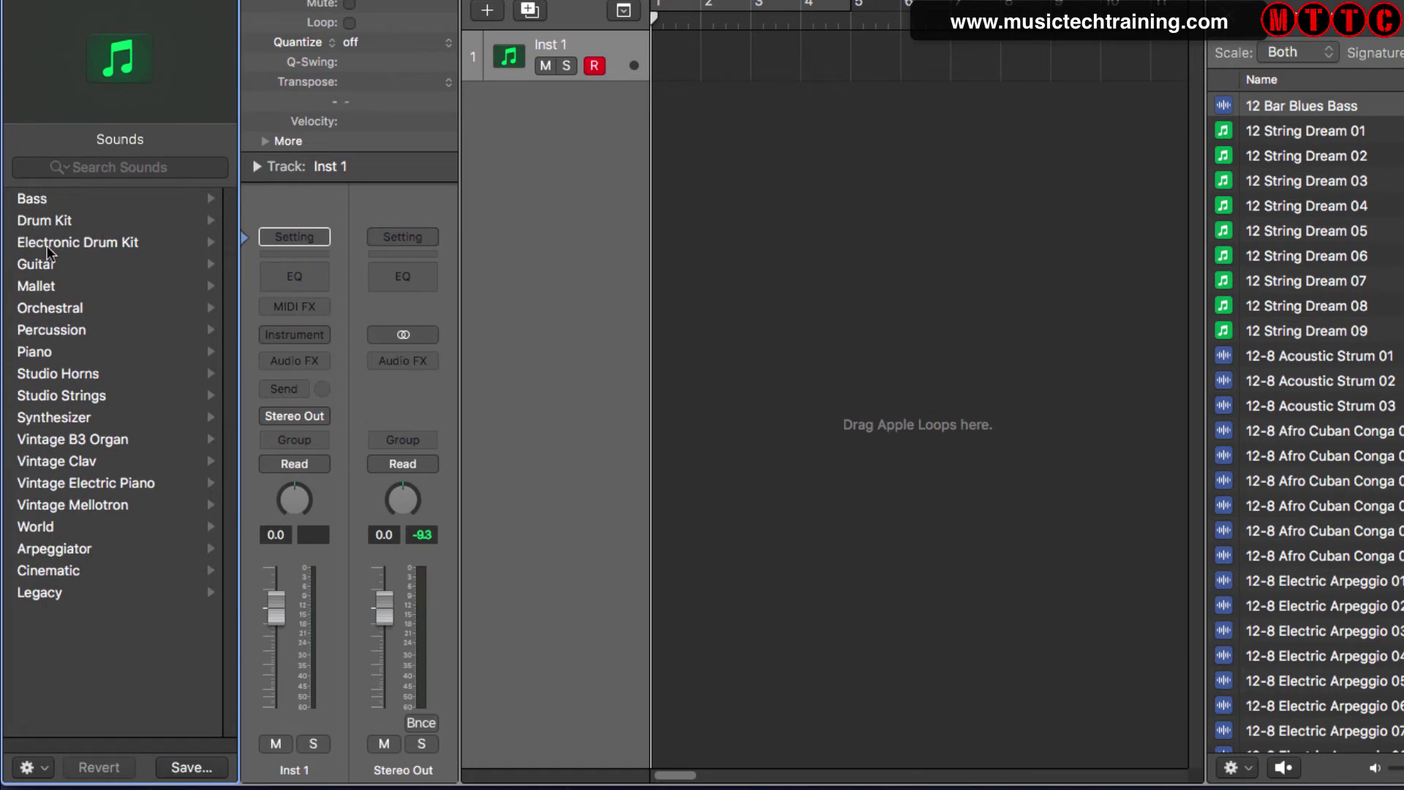
click(43, 193)
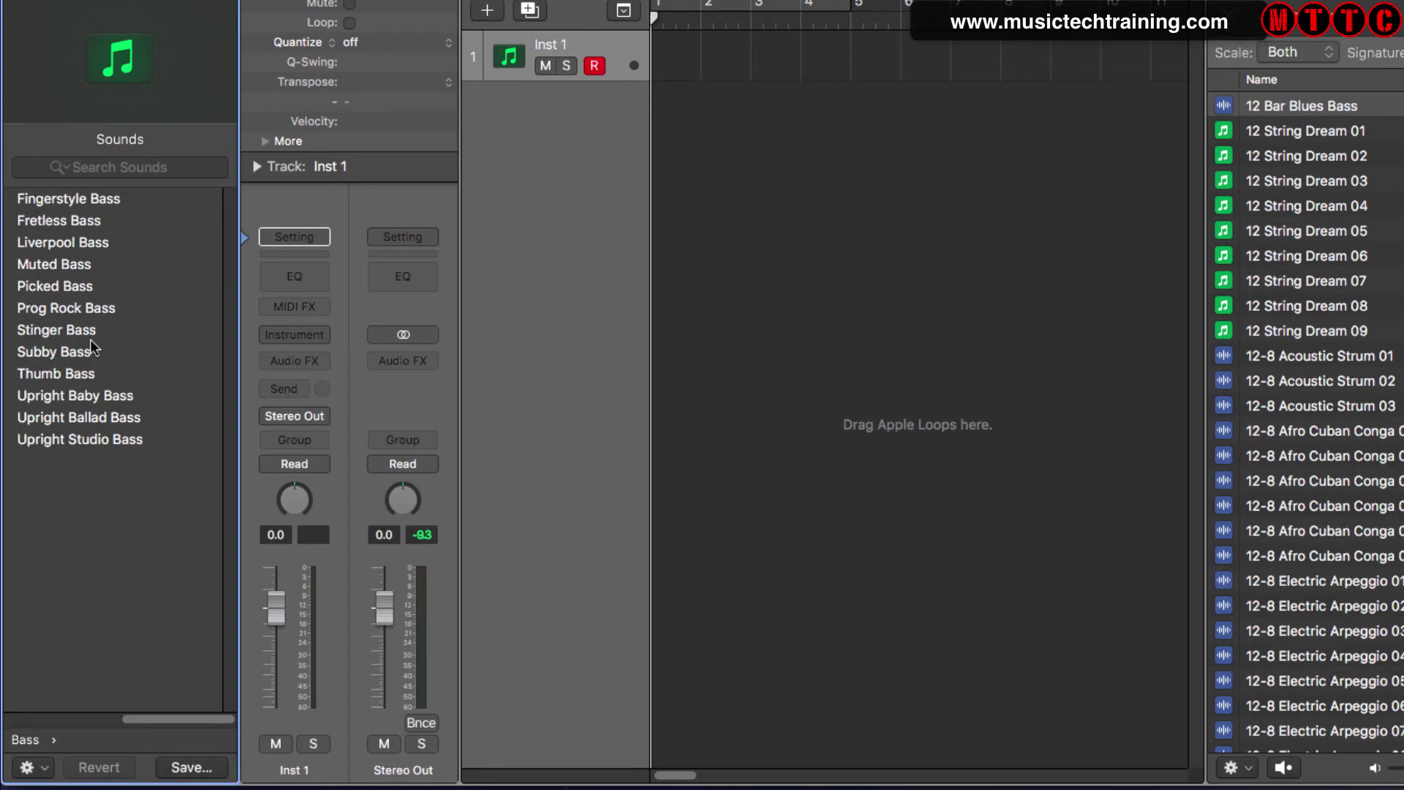
click(45, 195)
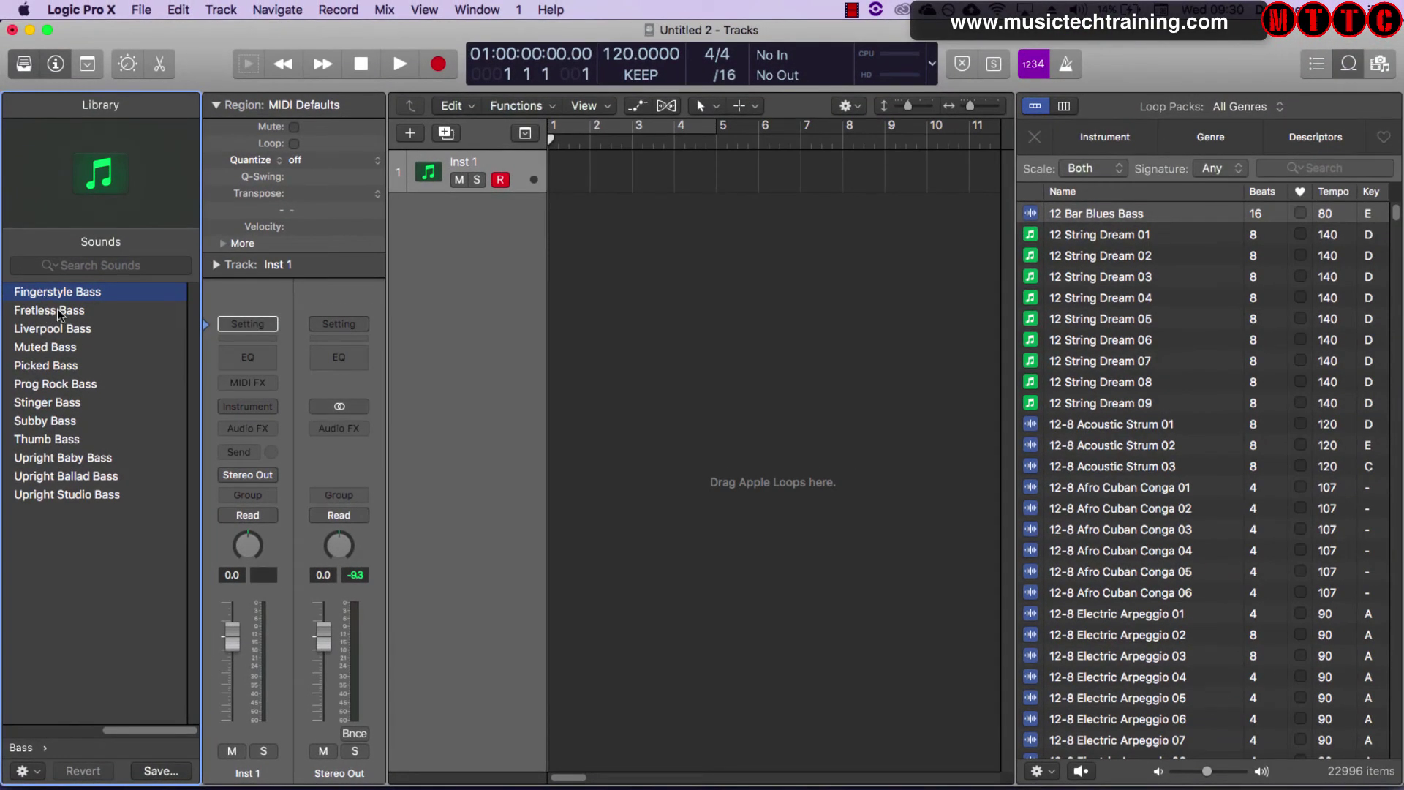
Return the Library to its category list, expand then collapse the Track inspector, and collapse the Region inspector.
key(y)
key(y)
click(75, 730)
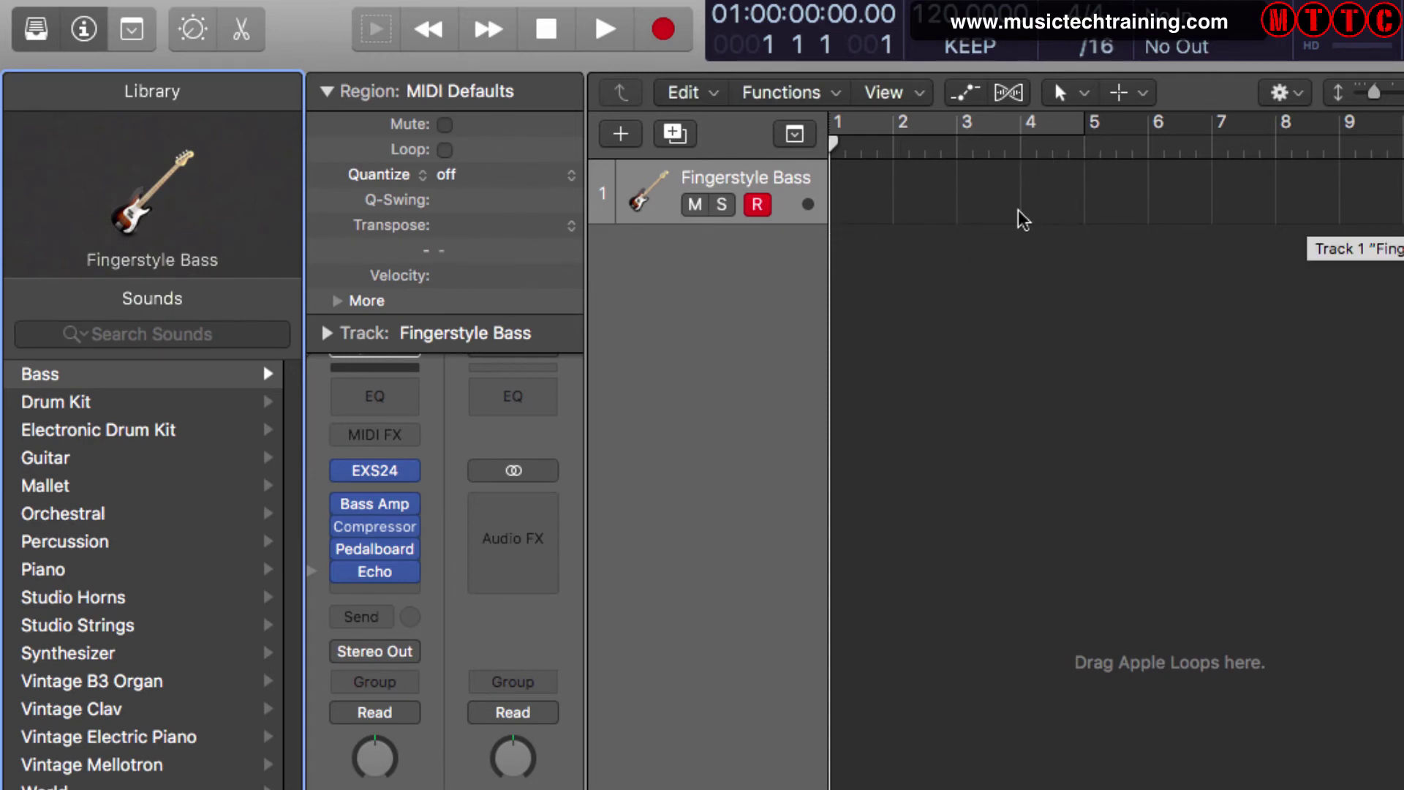
click(327, 335)
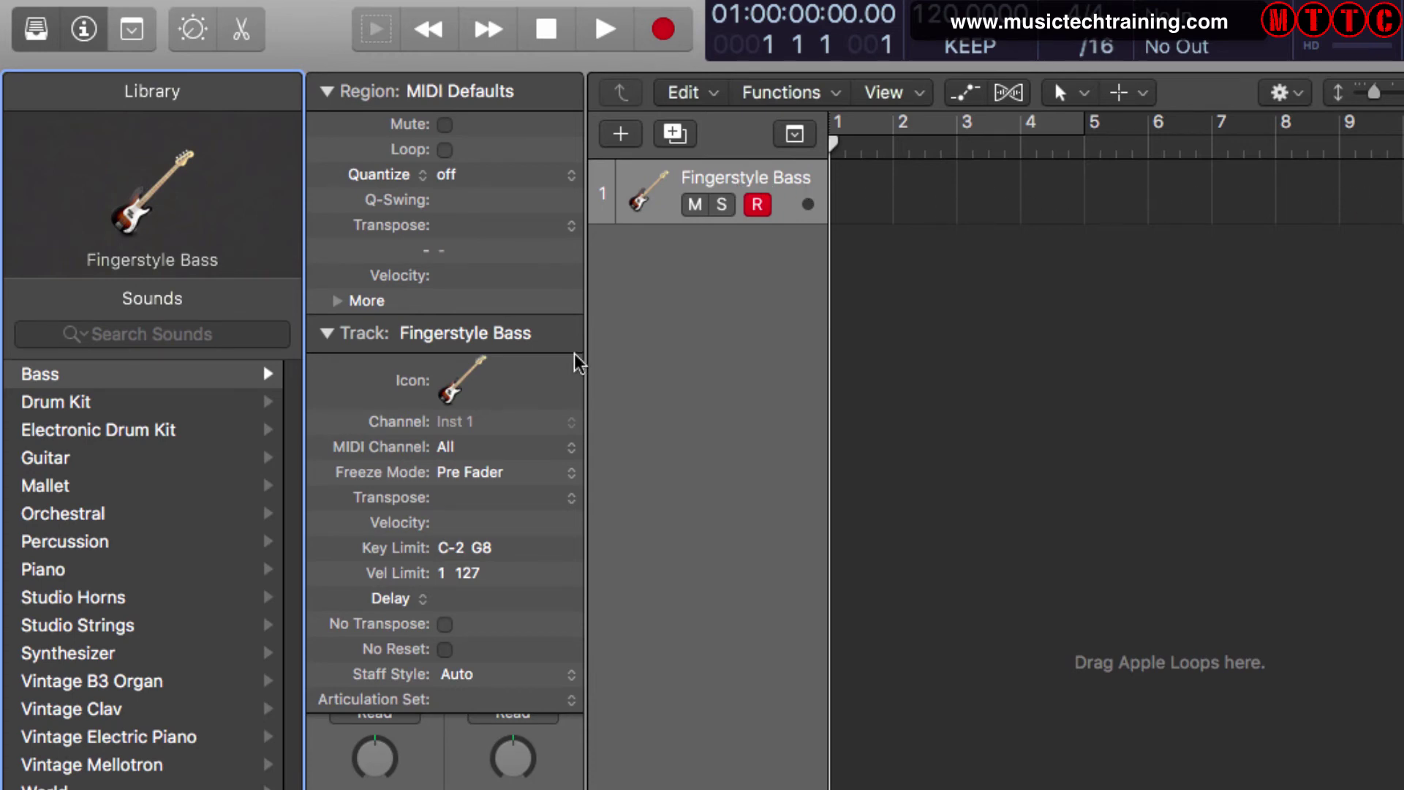
click(329, 333)
click(326, 90)
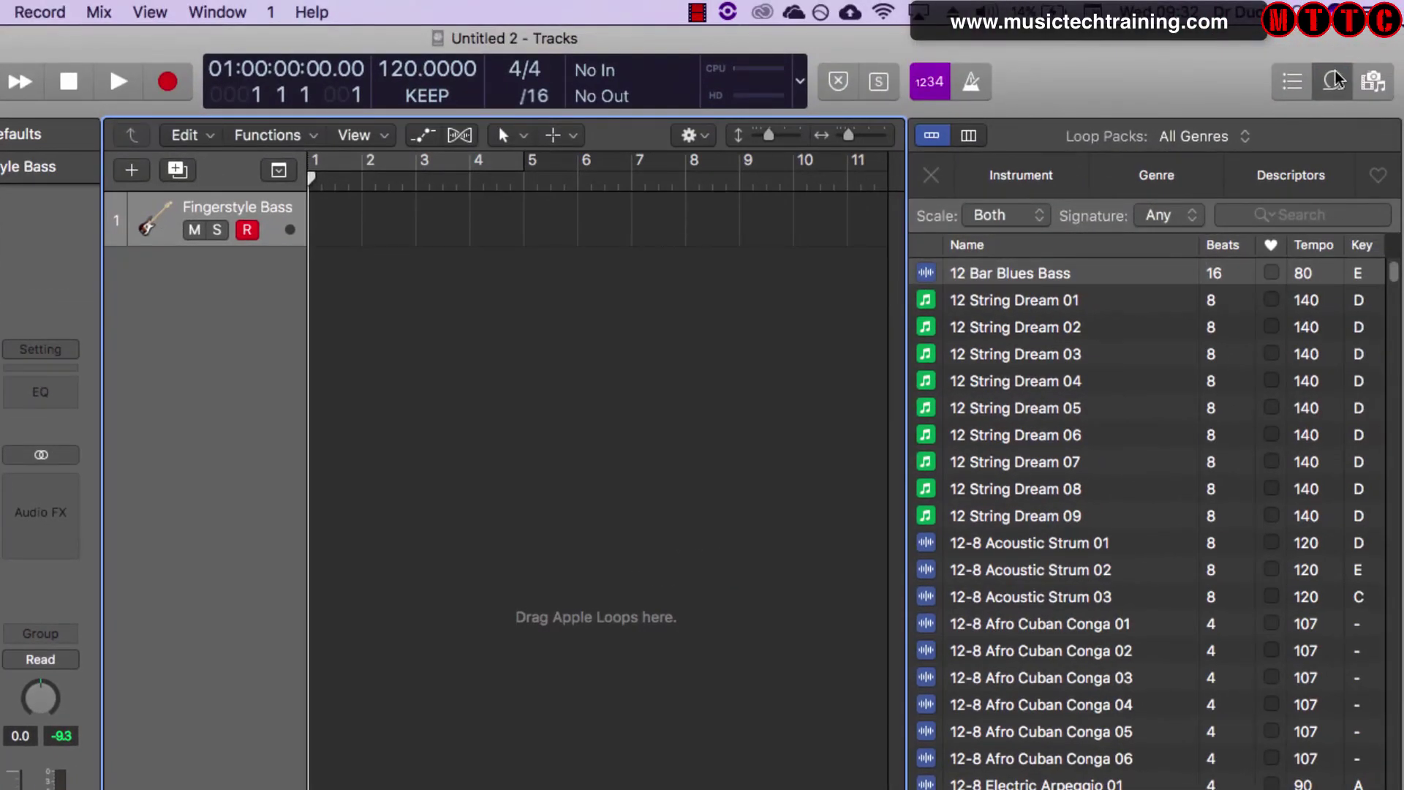
Reopen the Loop Browser and preview the 12 String Dream 01 and 12-8 Acoustic Strum 01 loops.
click(1335, 75)
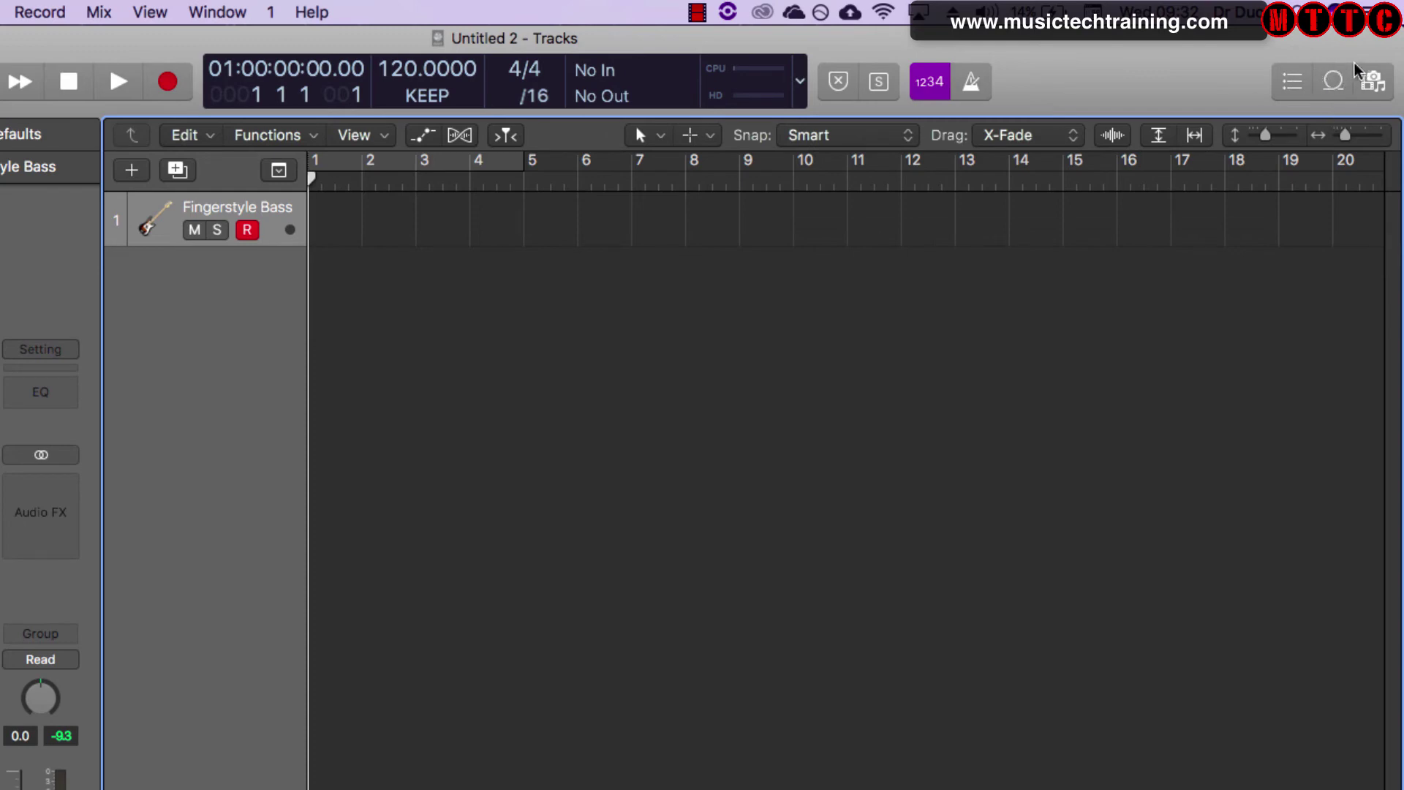
click(1336, 81)
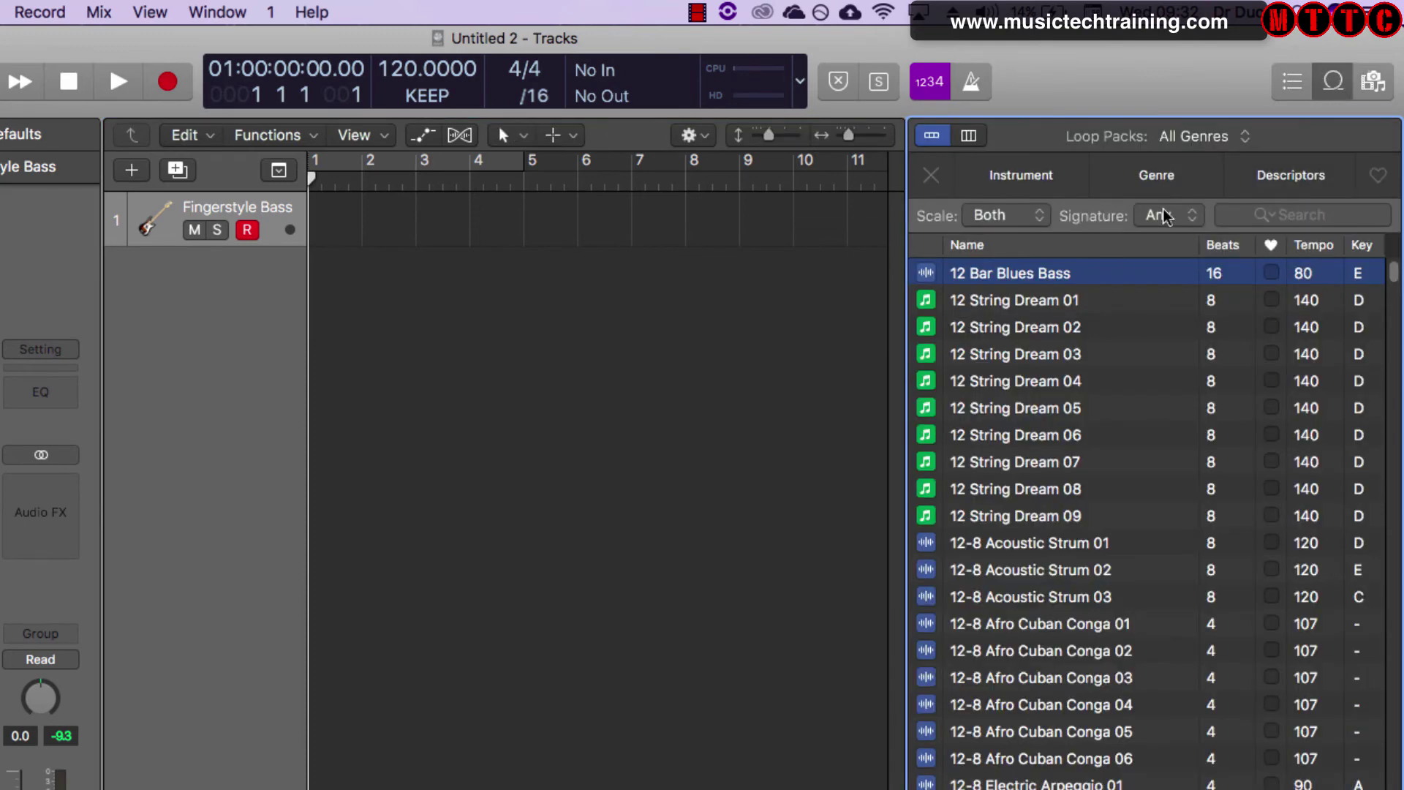
click(1040, 306)
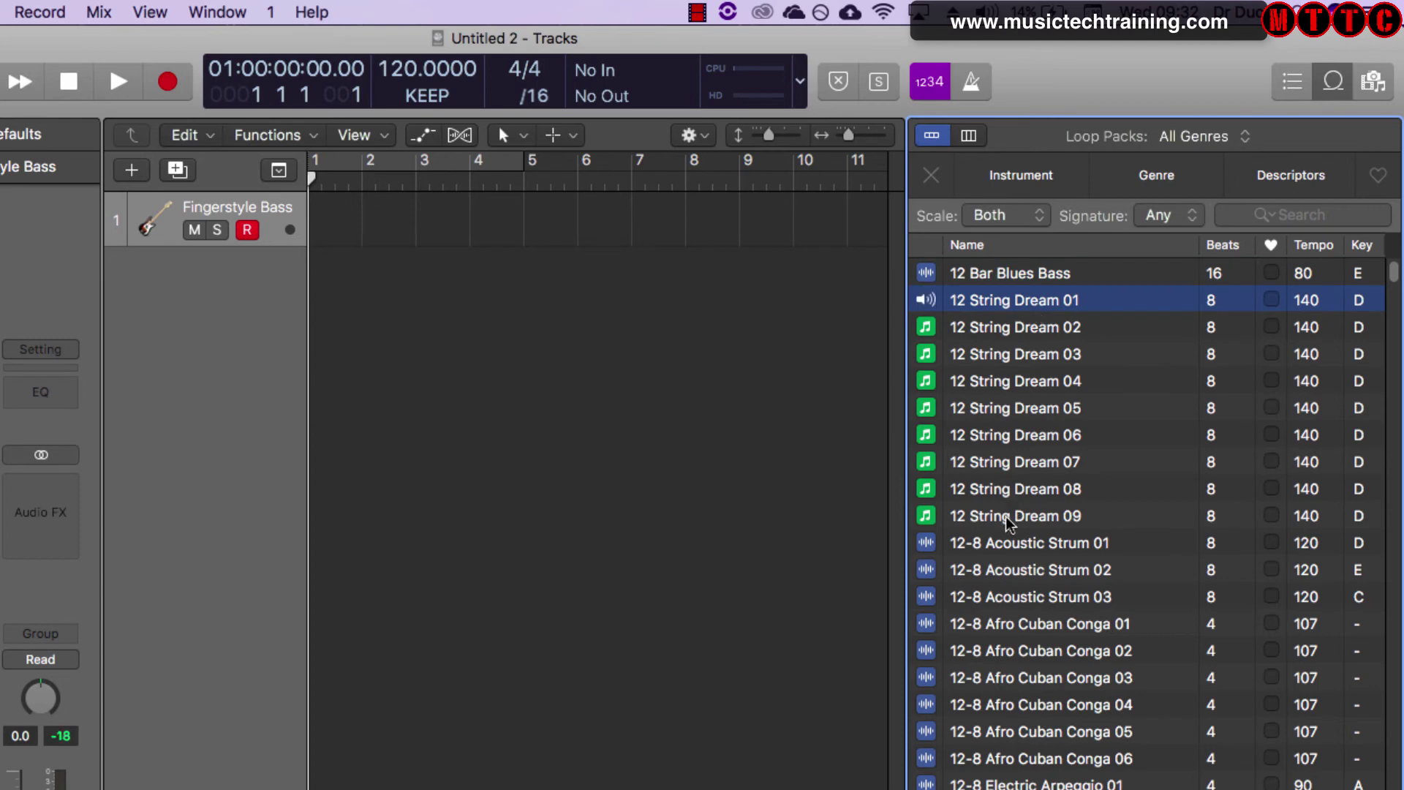
click(1008, 545)
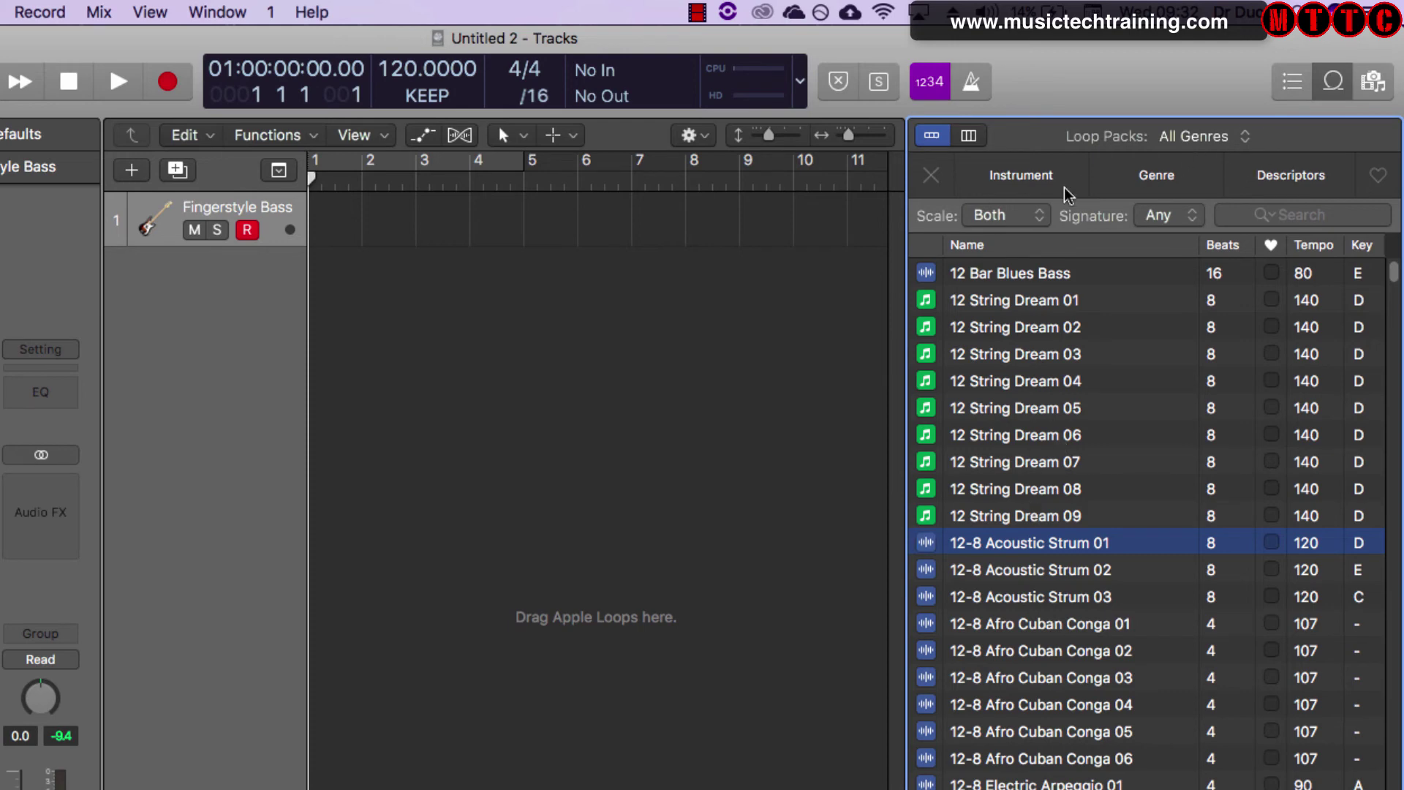
Browse the loop keywords by Instrument, Genre and Descriptors, ending on Instrument.
click(1019, 182)
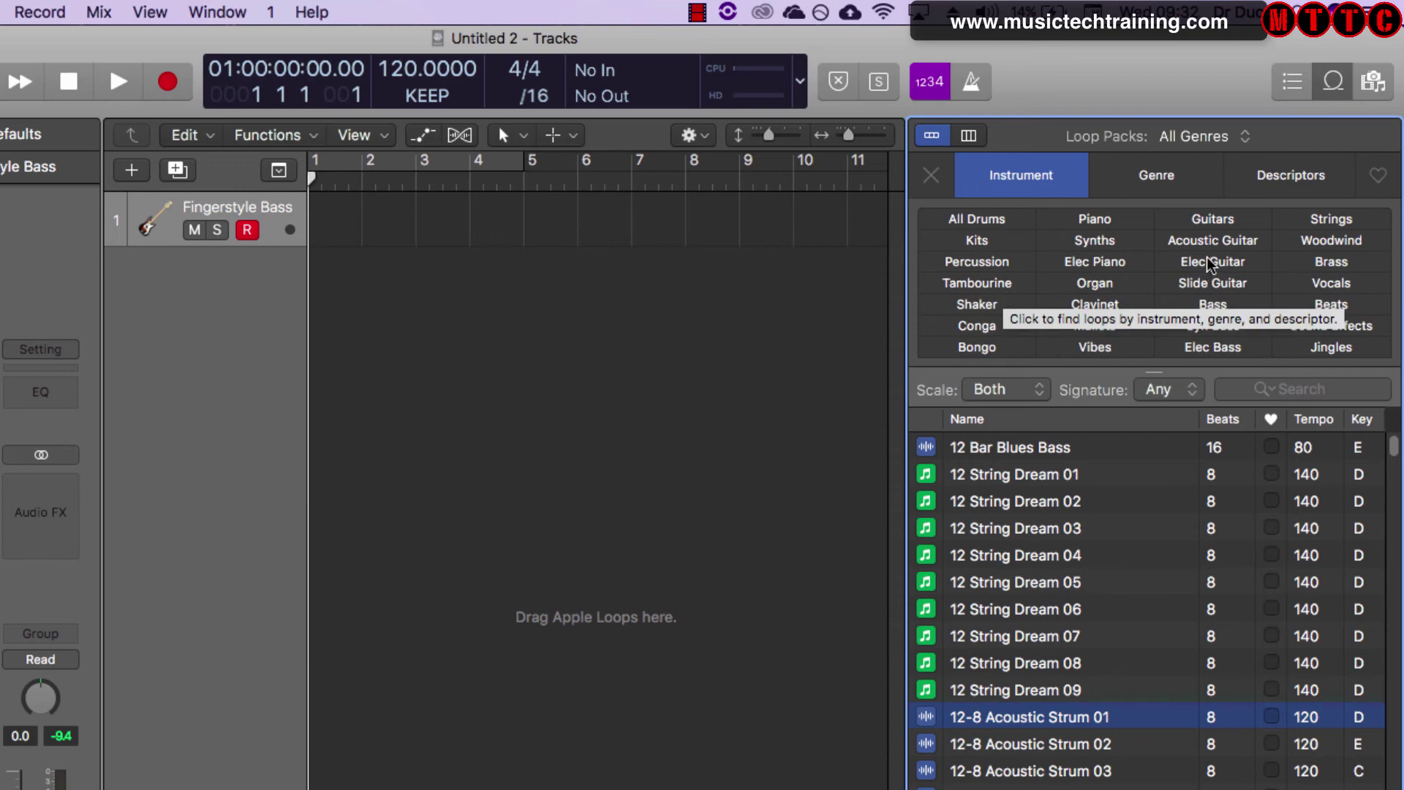
click(1159, 168)
click(1042, 182)
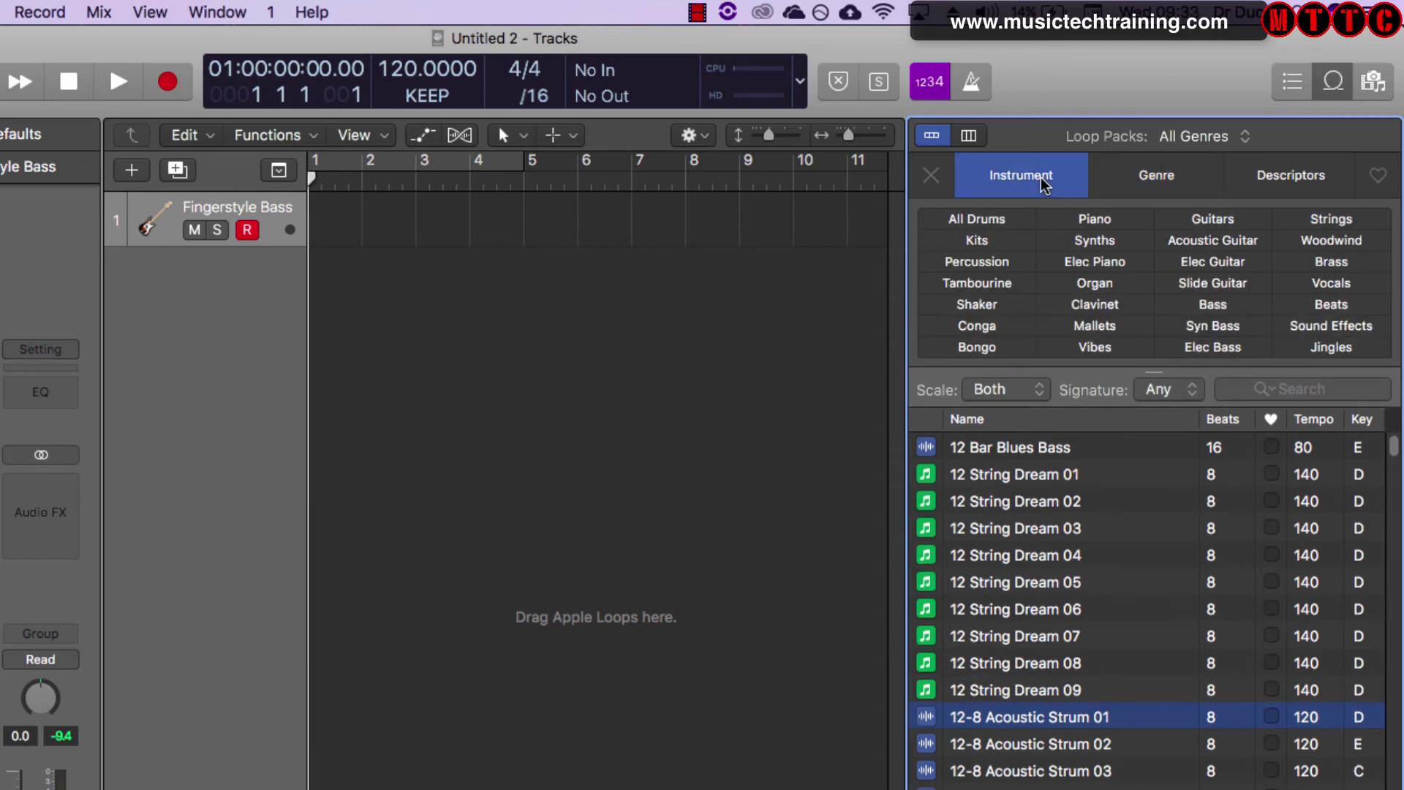
click(1298, 181)
click(1014, 183)
Cycle the side pane through Event List, Loop Browser and File Browser, then close it to widen Tracks.
click(1309, 80)
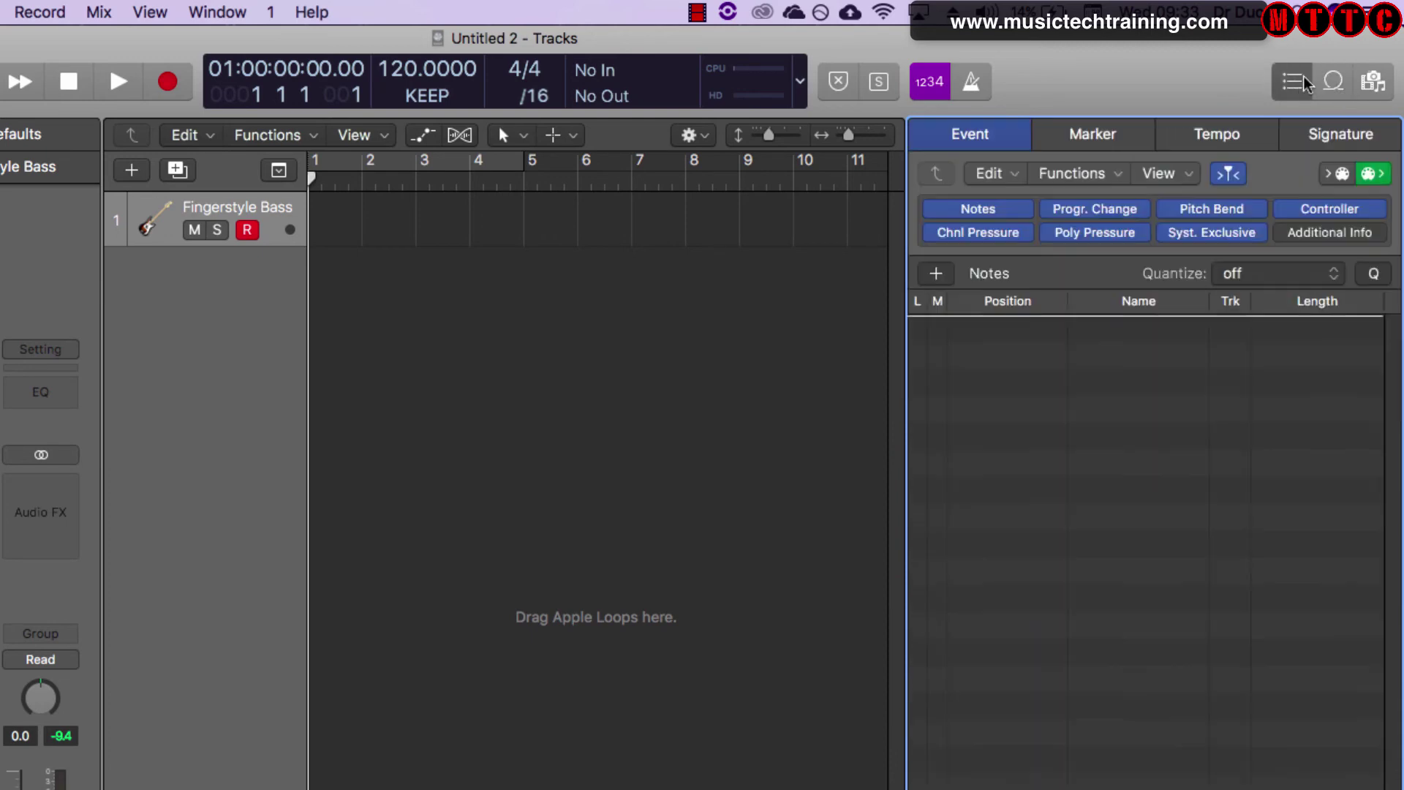
click(1332, 81)
click(1374, 80)
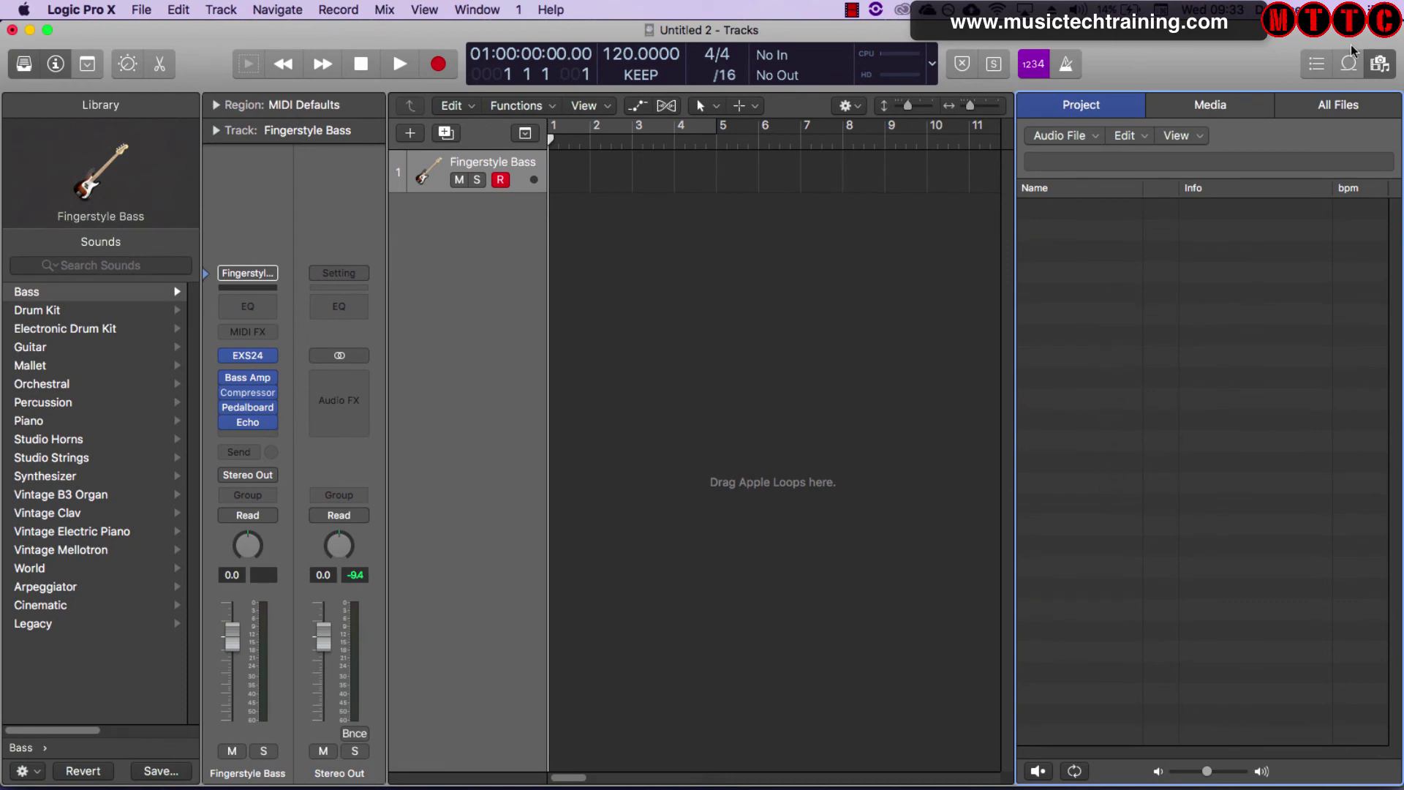
click(1381, 64)
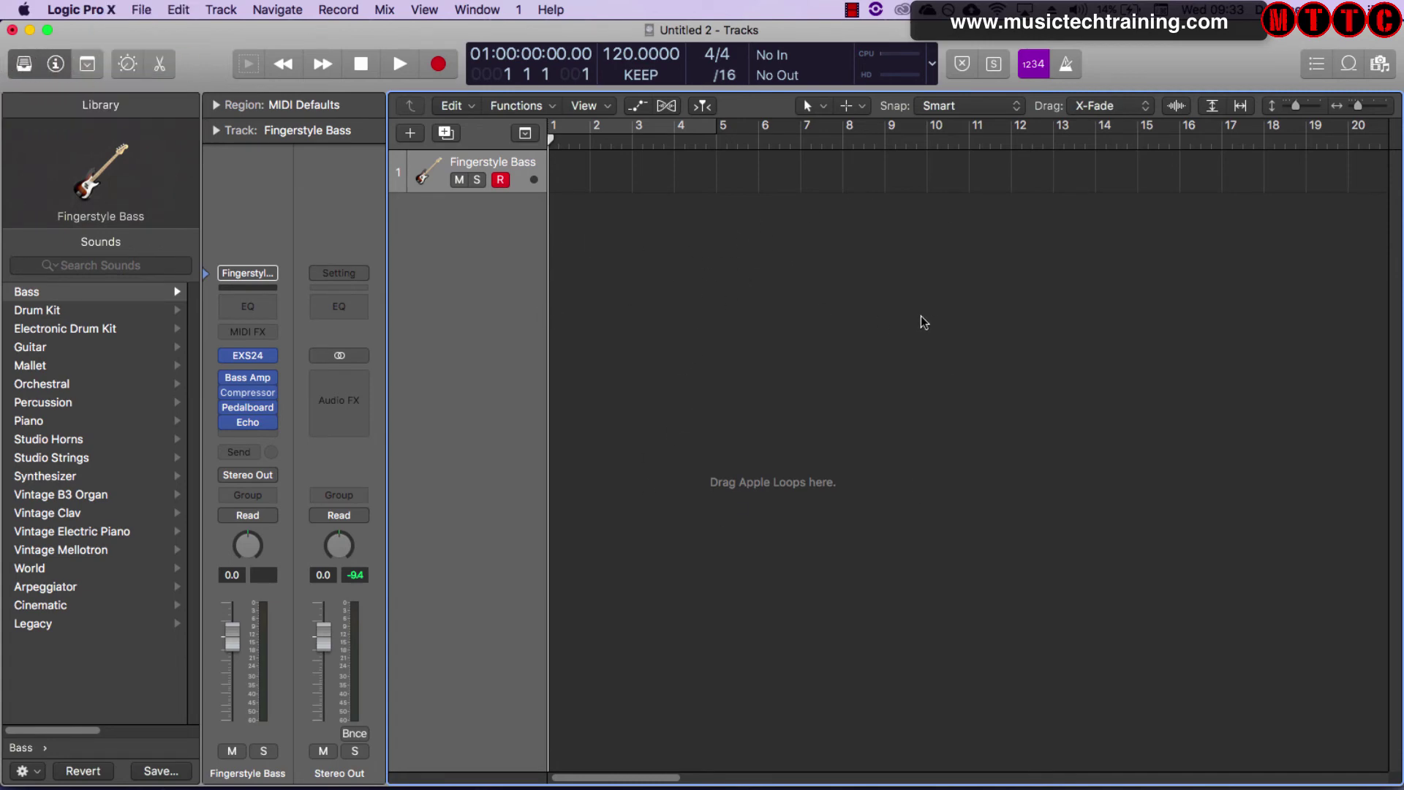
Create an audio track named Audio 1, then select Fingerstyle Bass and Audio 1 in turn.
click(412, 133)
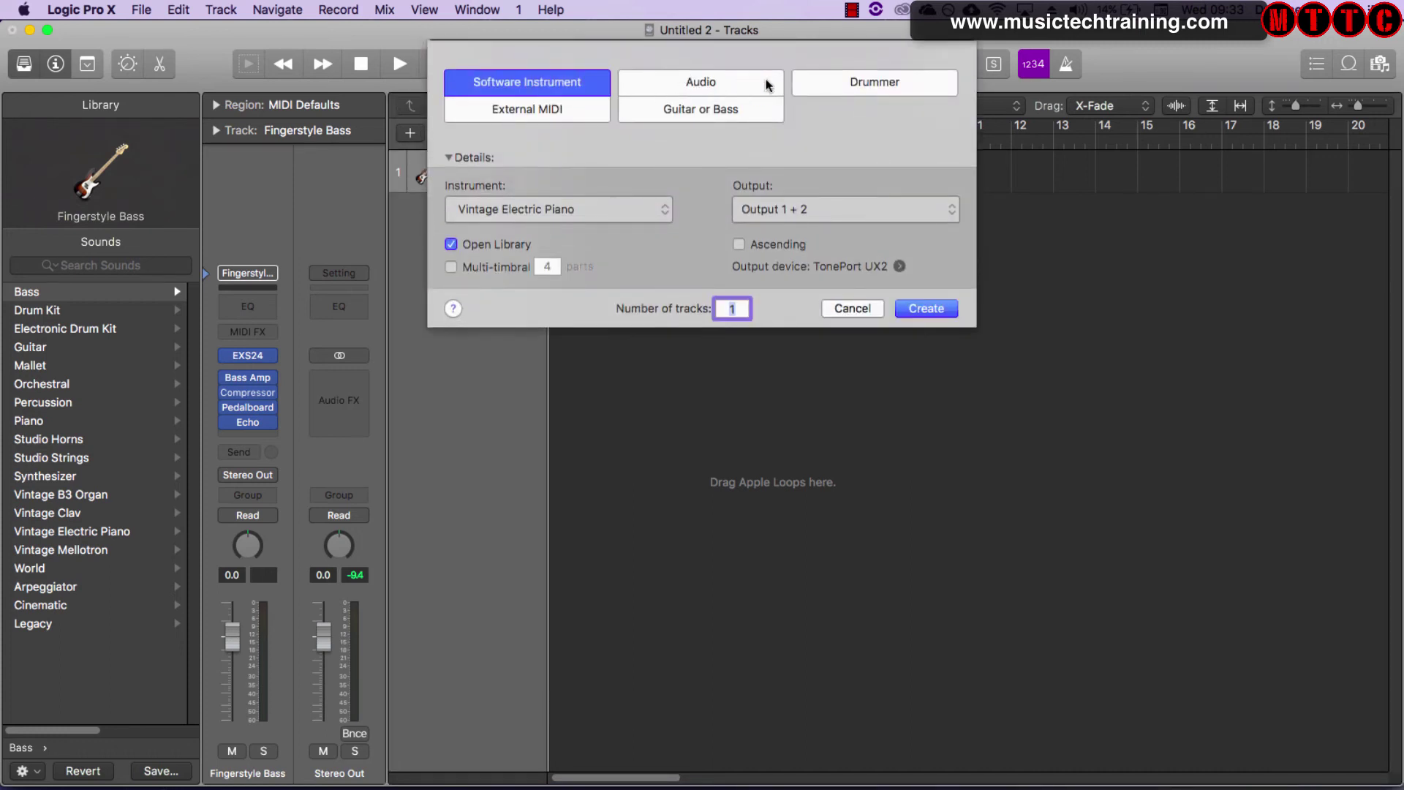
click(674, 84)
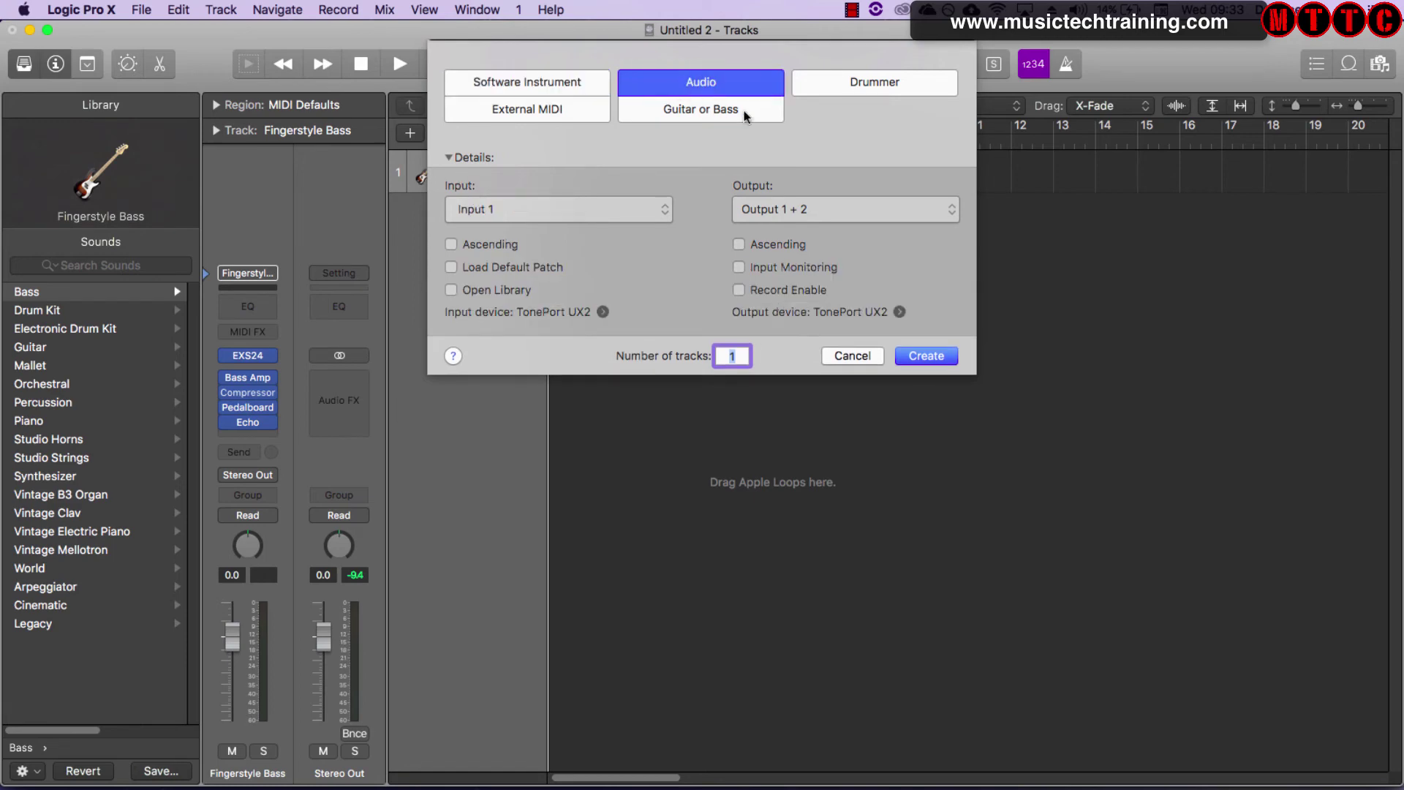
click(926, 355)
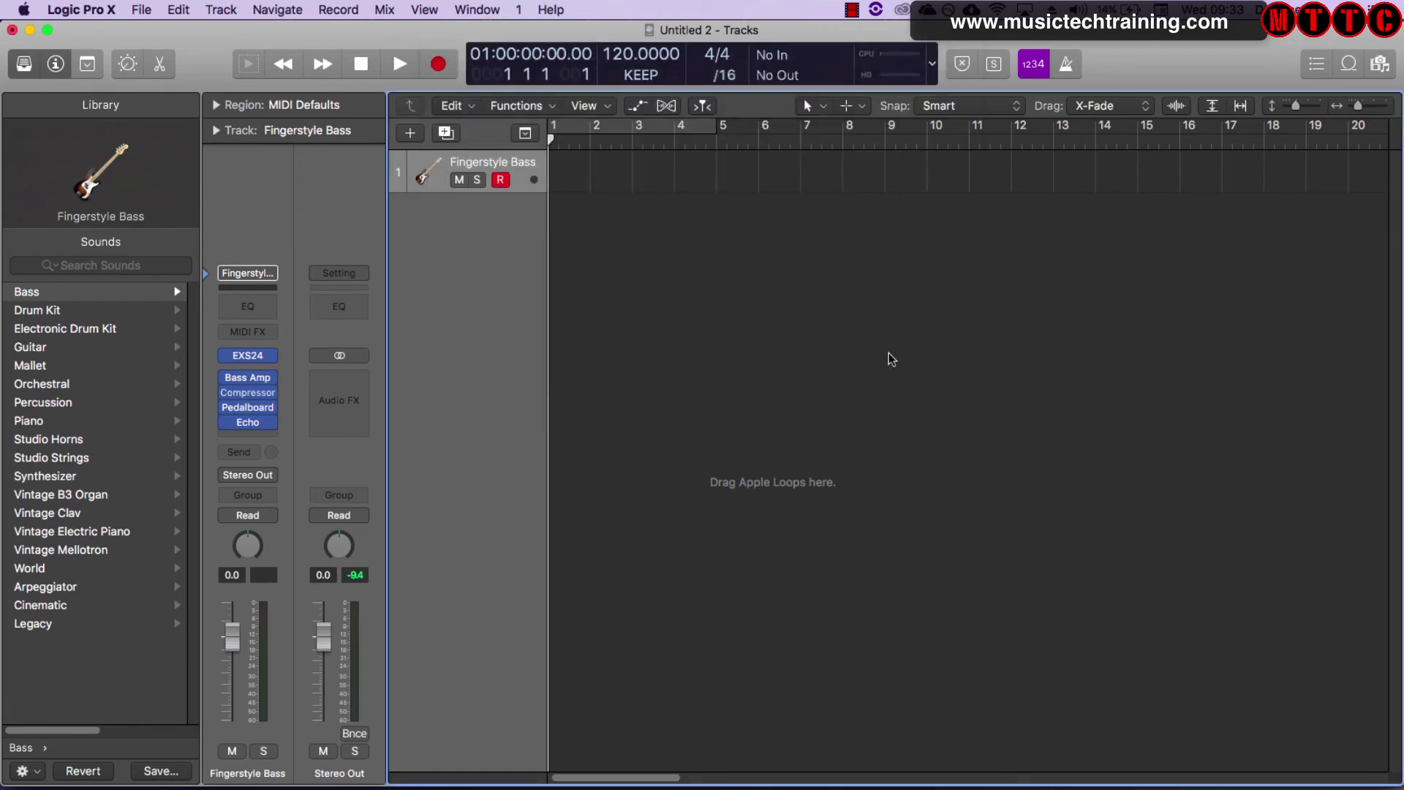
click(435, 163)
click(433, 205)
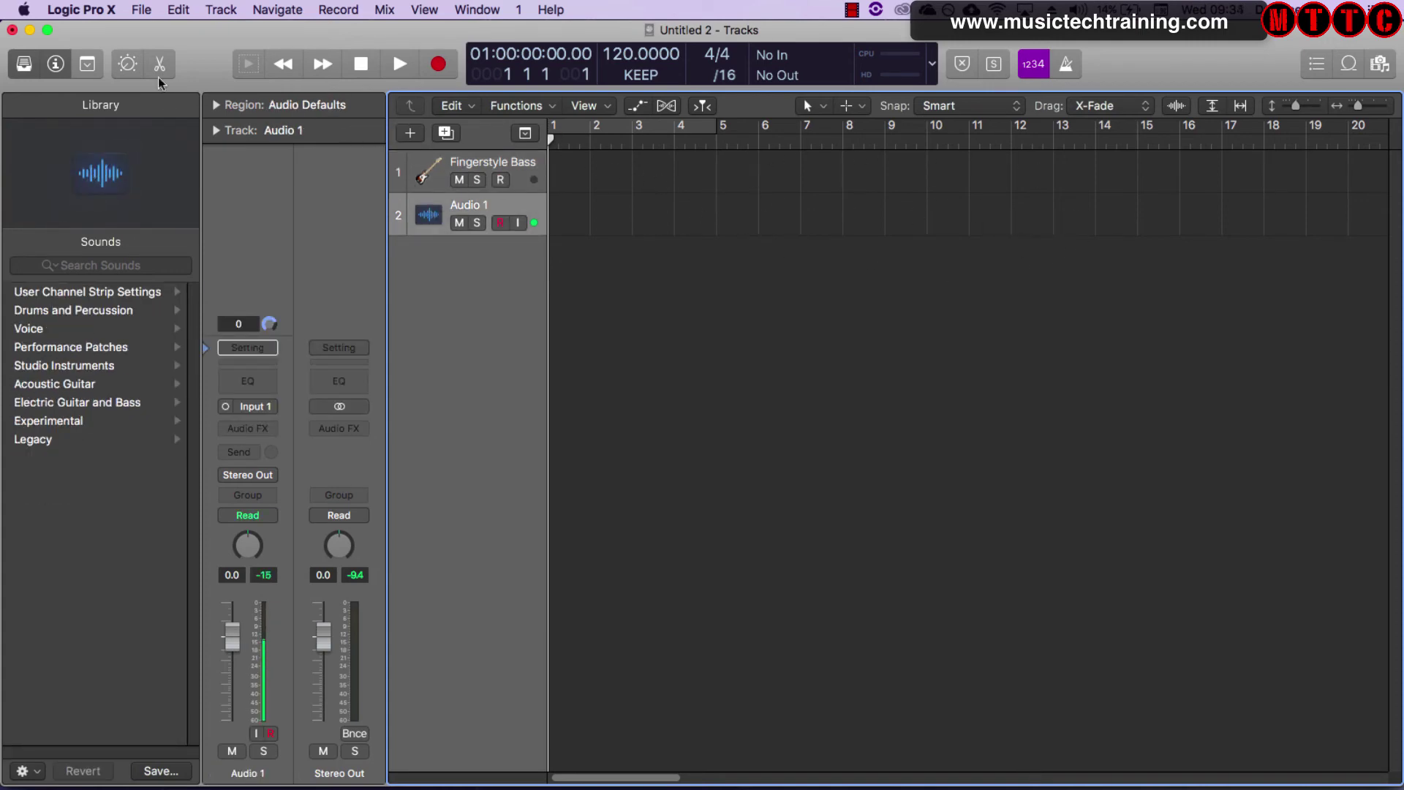
Toggle the Library and Inspector until both are hidden, and show the editing Toolbar.
click(25, 67)
click(25, 67)
click(55, 64)
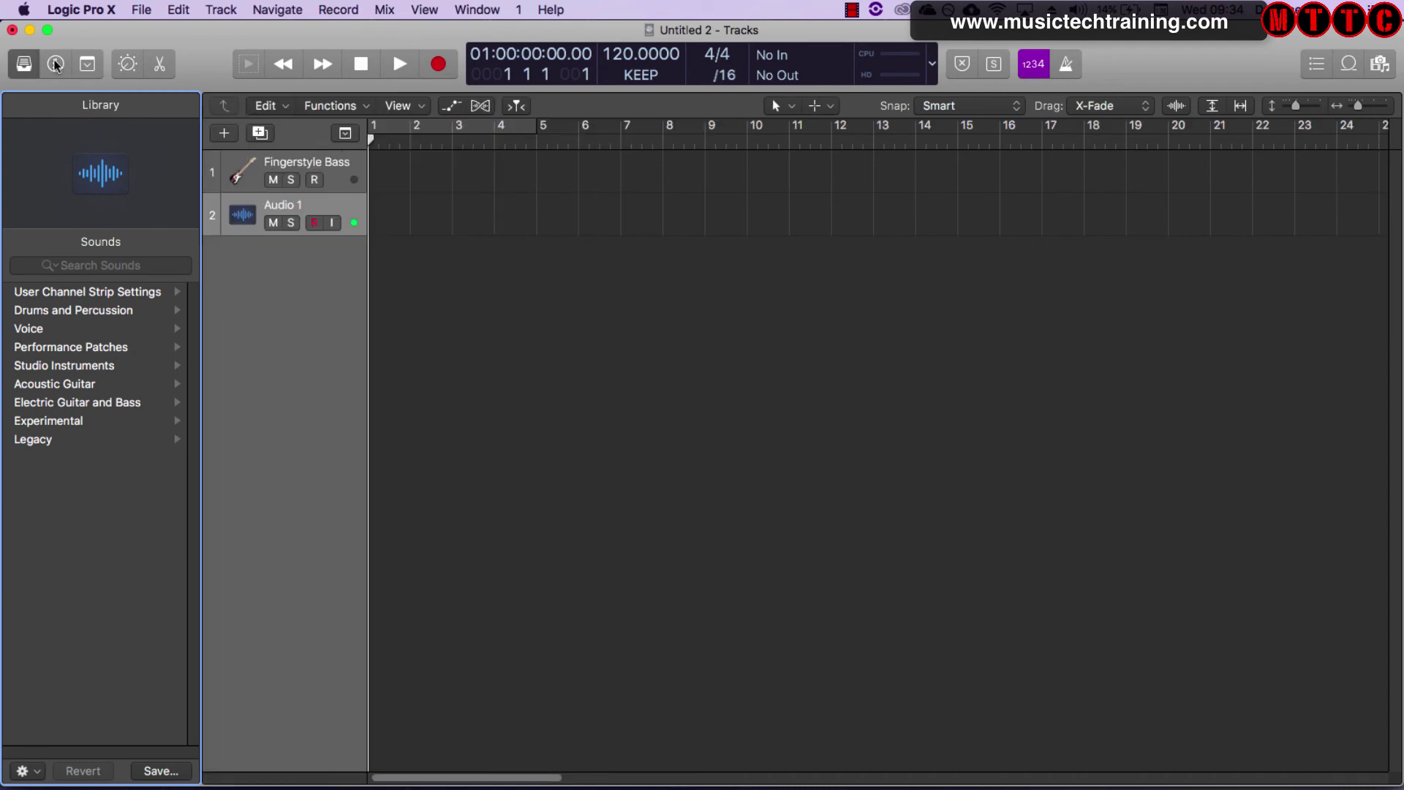
click(55, 65)
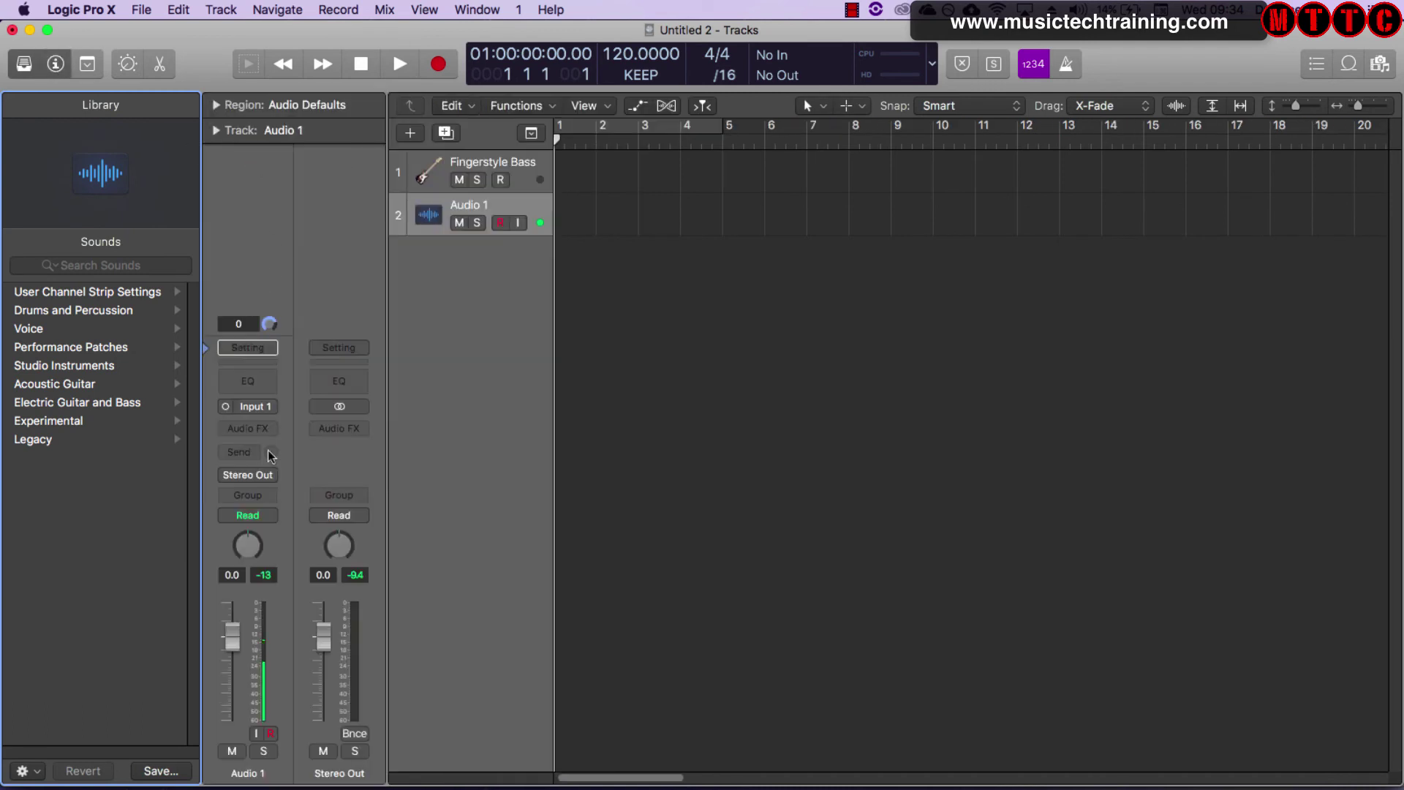
click(55, 64)
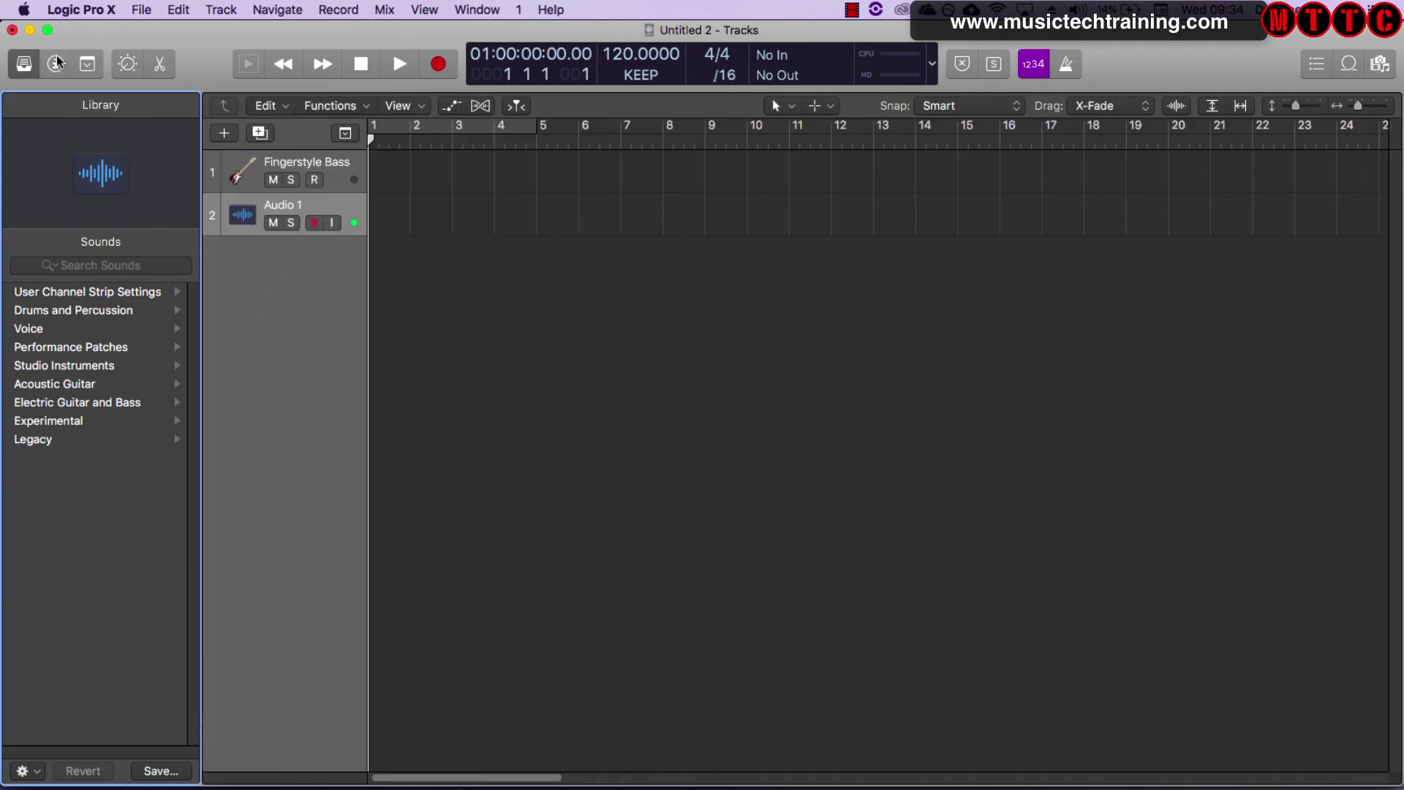
click(24, 64)
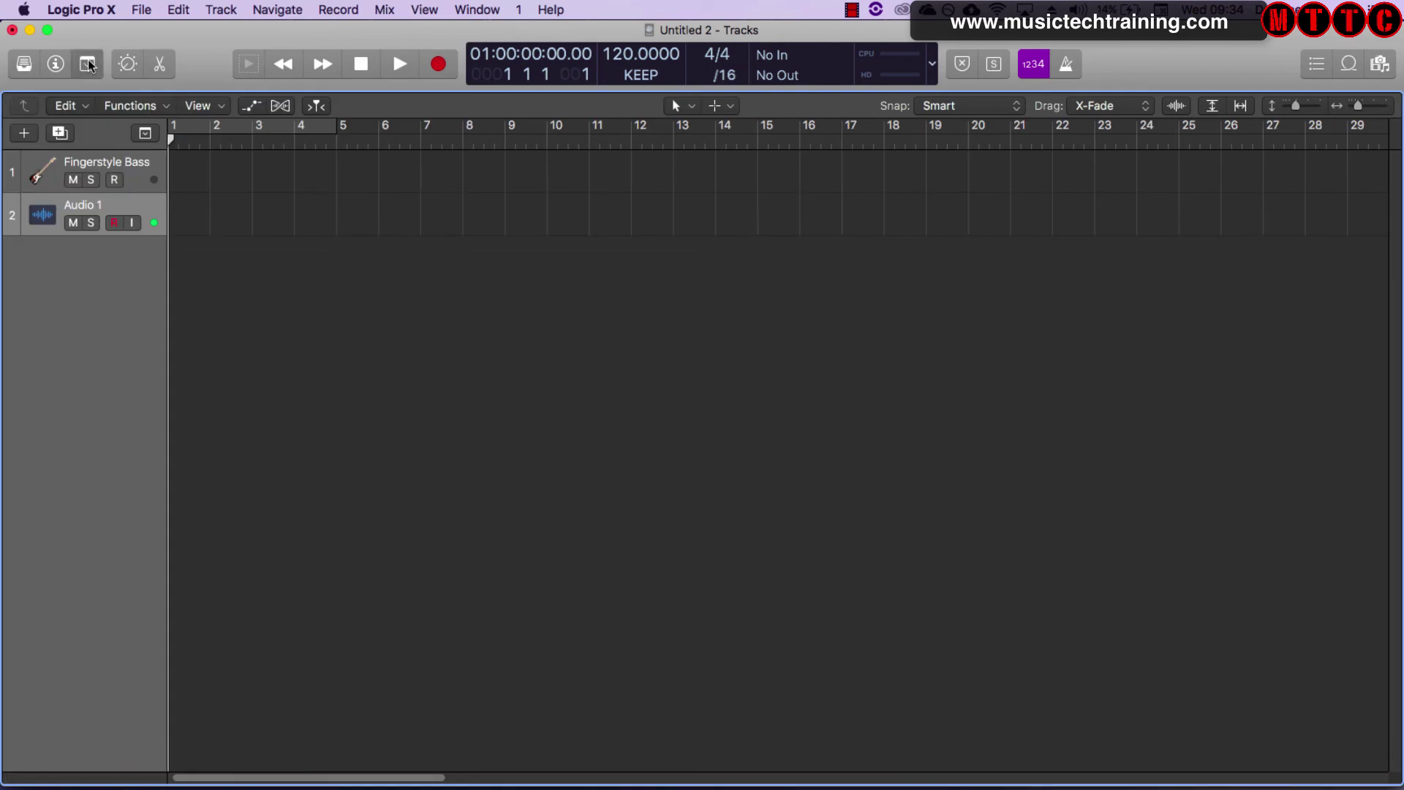
click(87, 64)
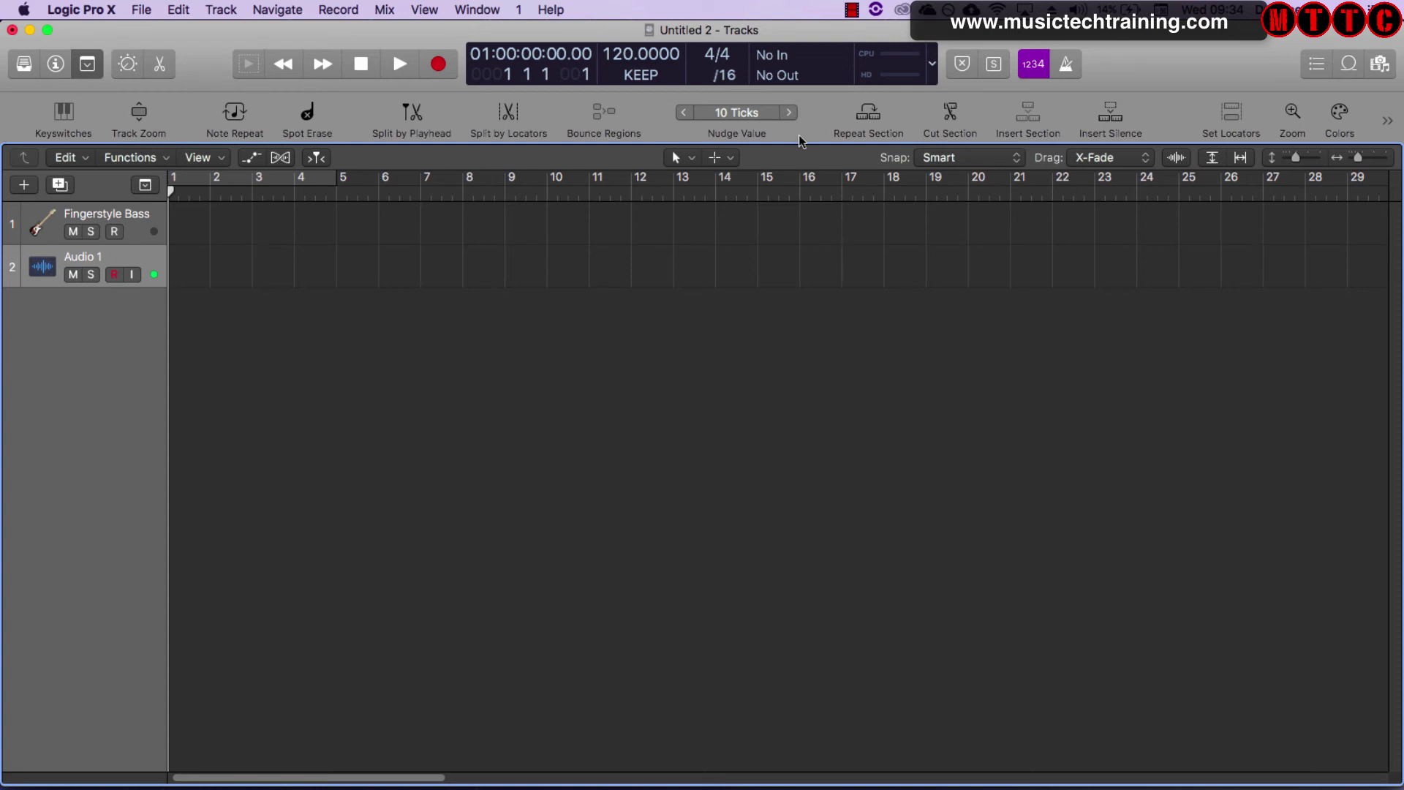
View Smart Controls for Audio 1 and Fingerstyle Bass, restore the Inspector, then close Smart Controls.
click(87, 65)
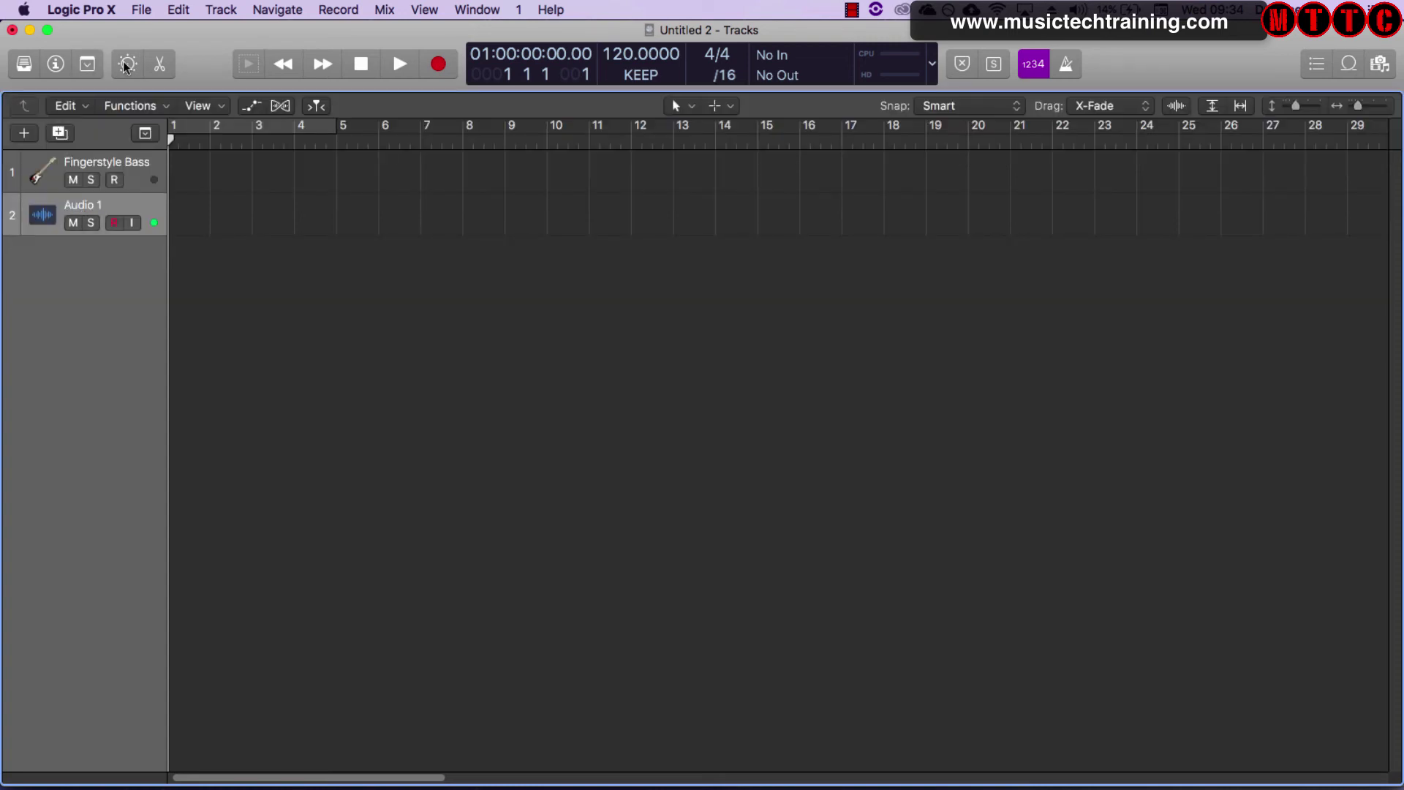
click(128, 63)
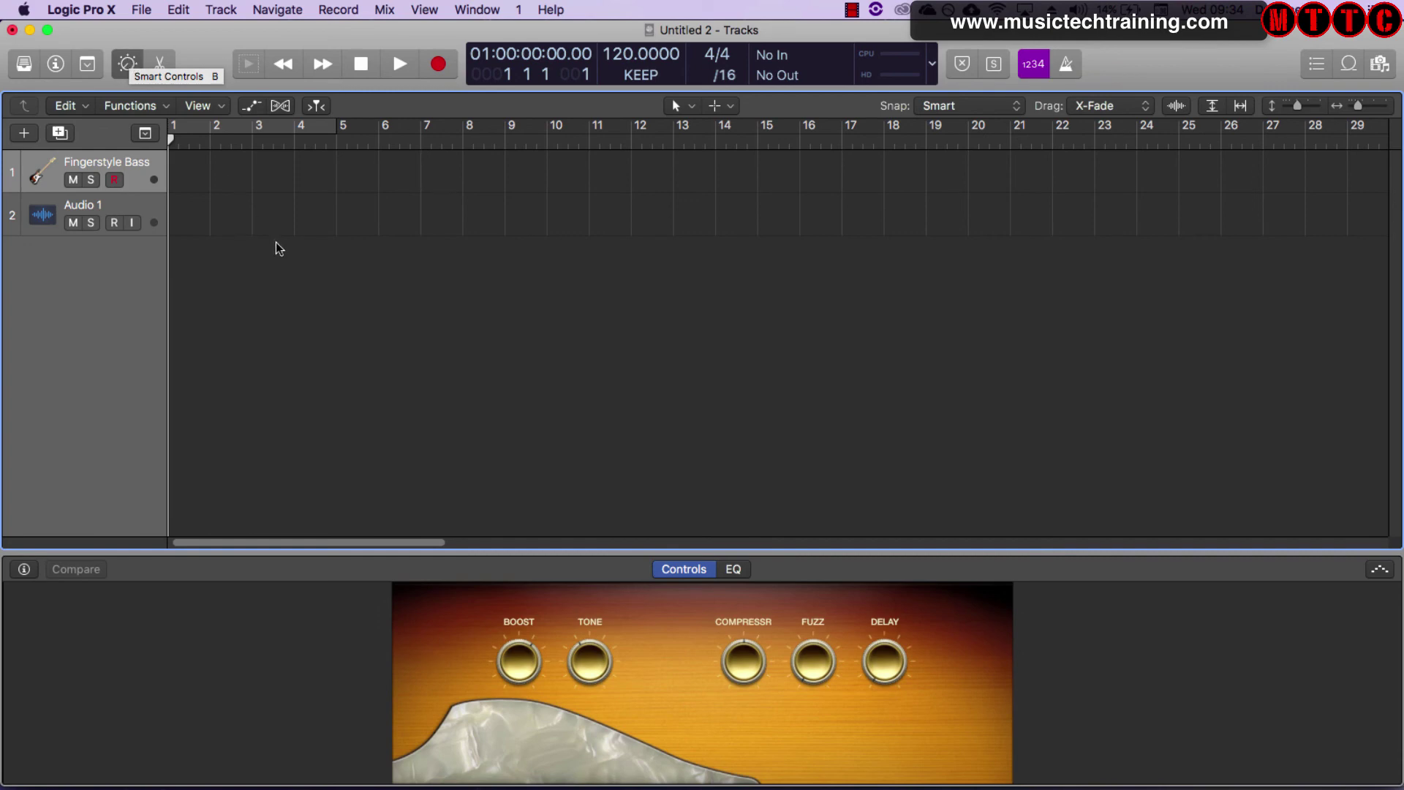
click(79, 207)
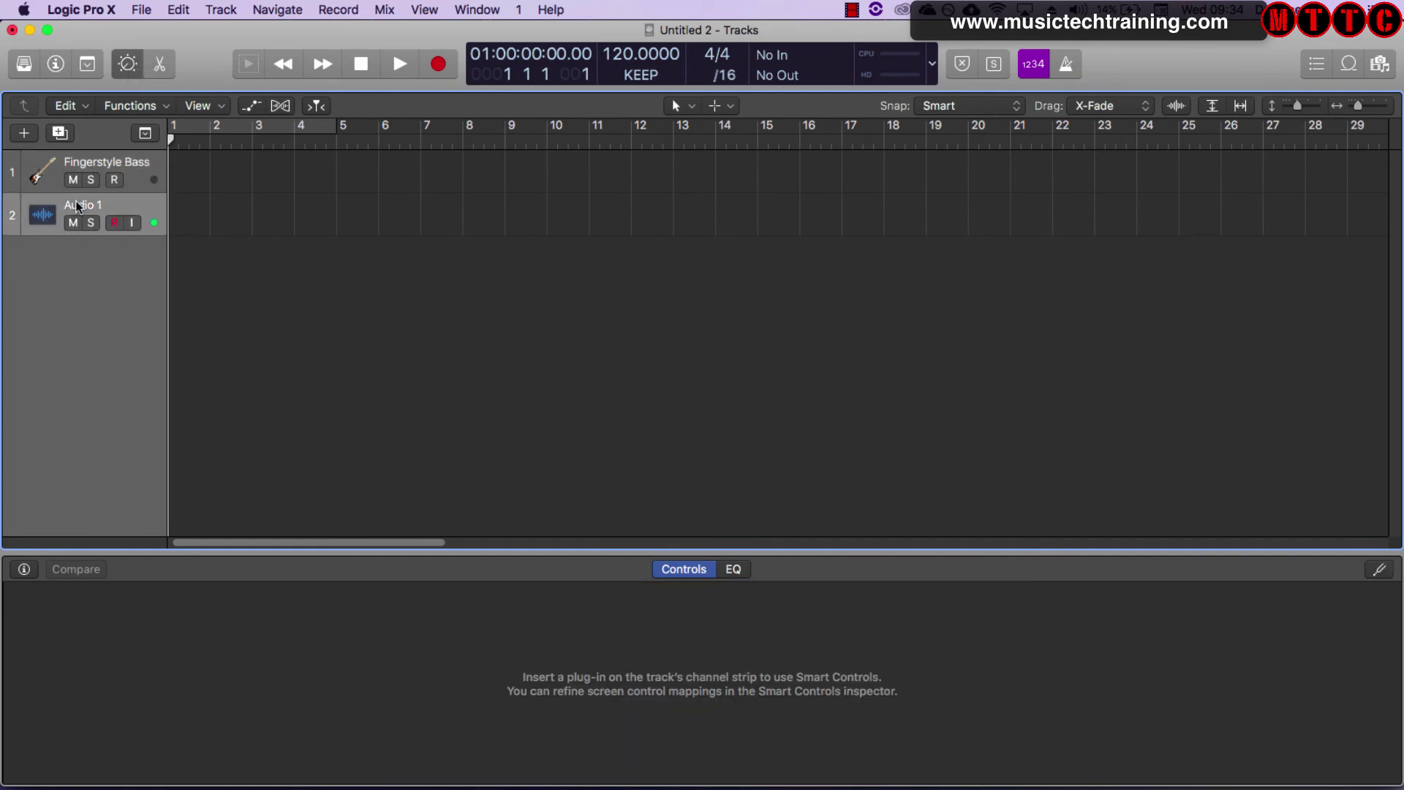
click(82, 155)
click(59, 67)
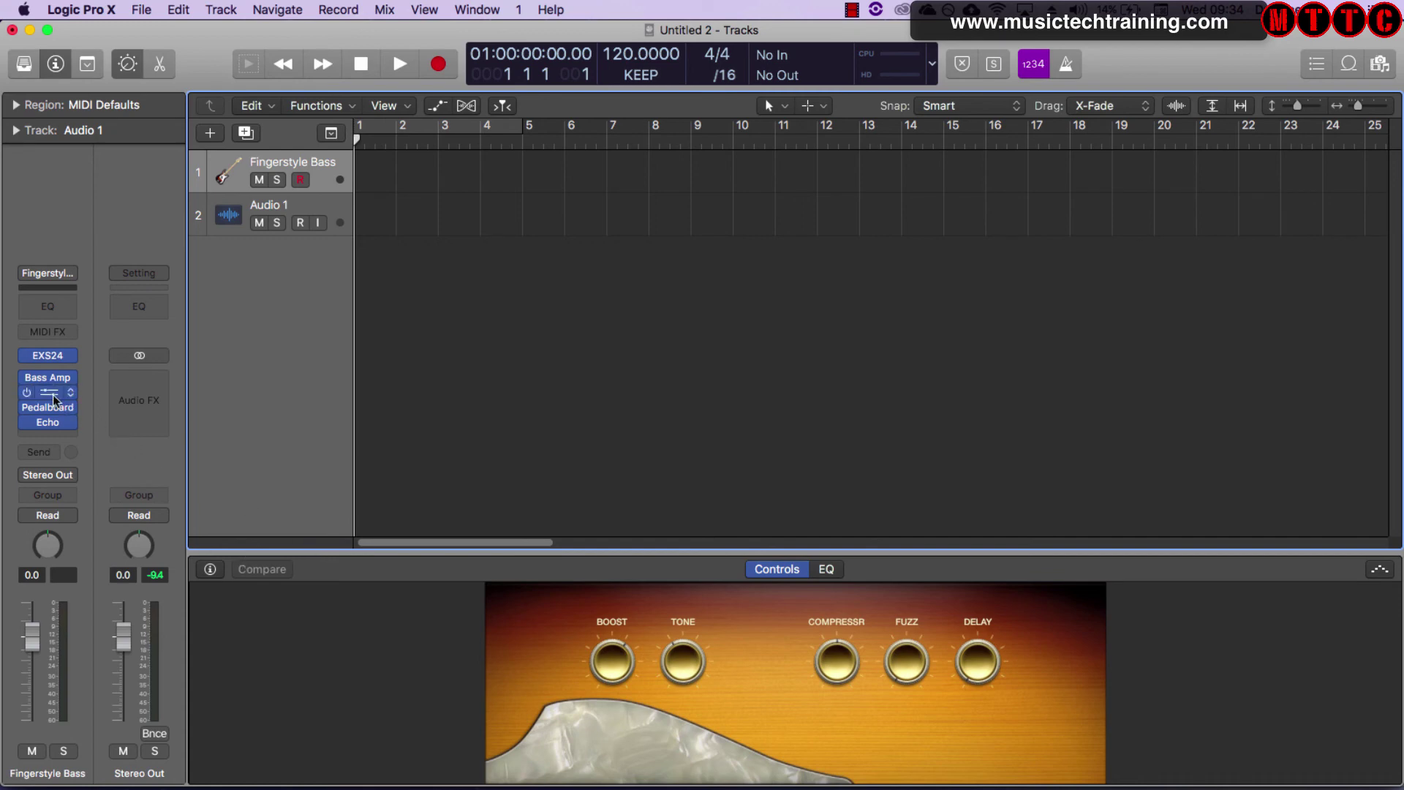
click(128, 66)
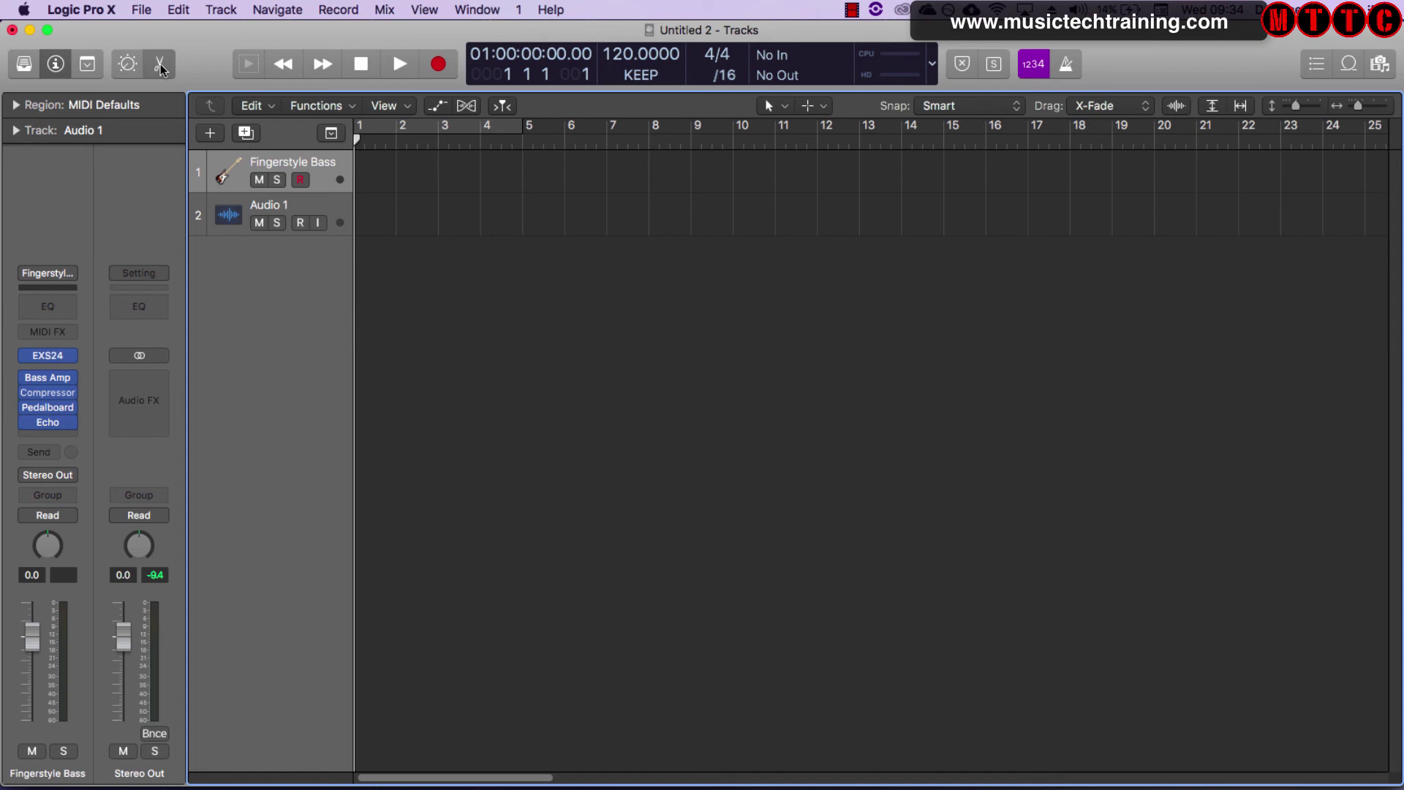
click(160, 65)
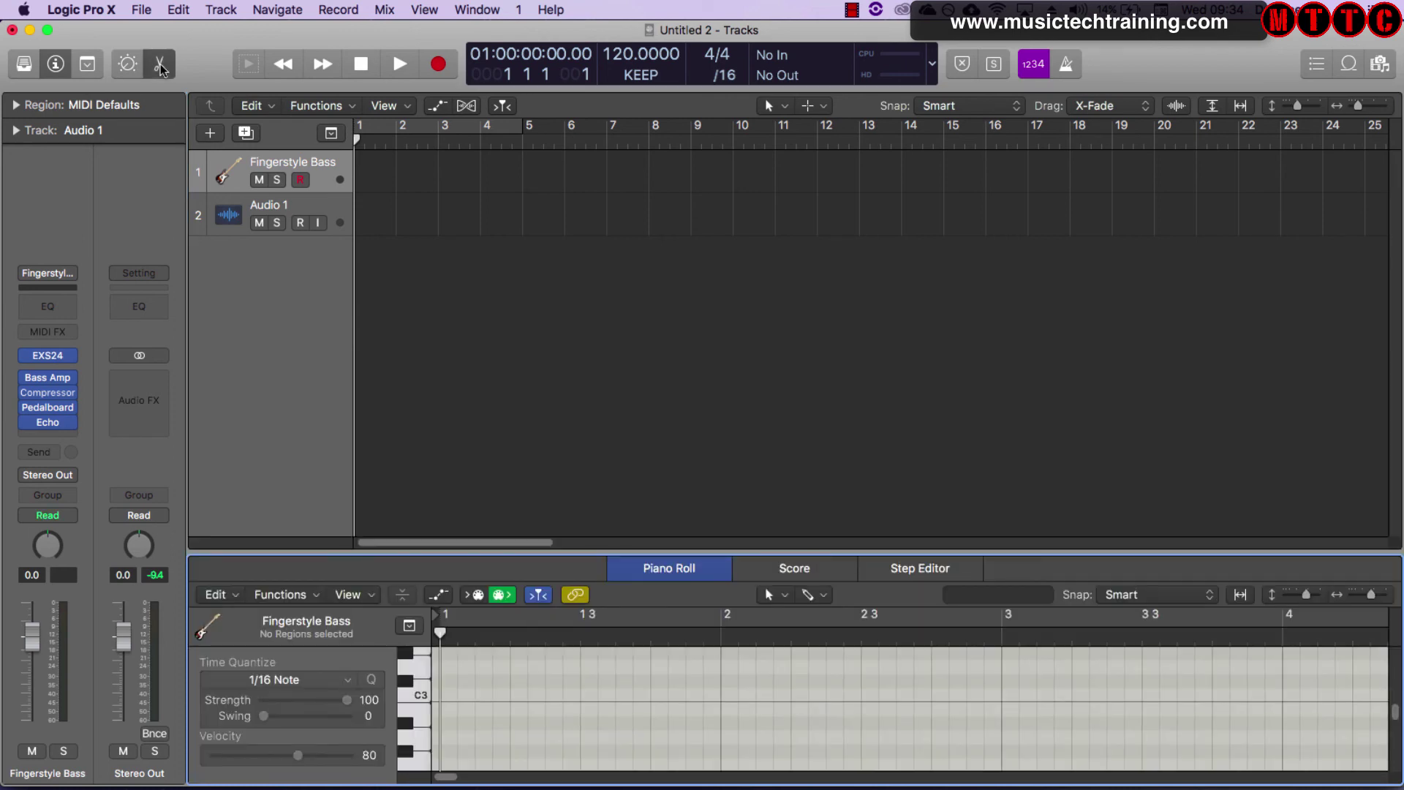
click(160, 66)
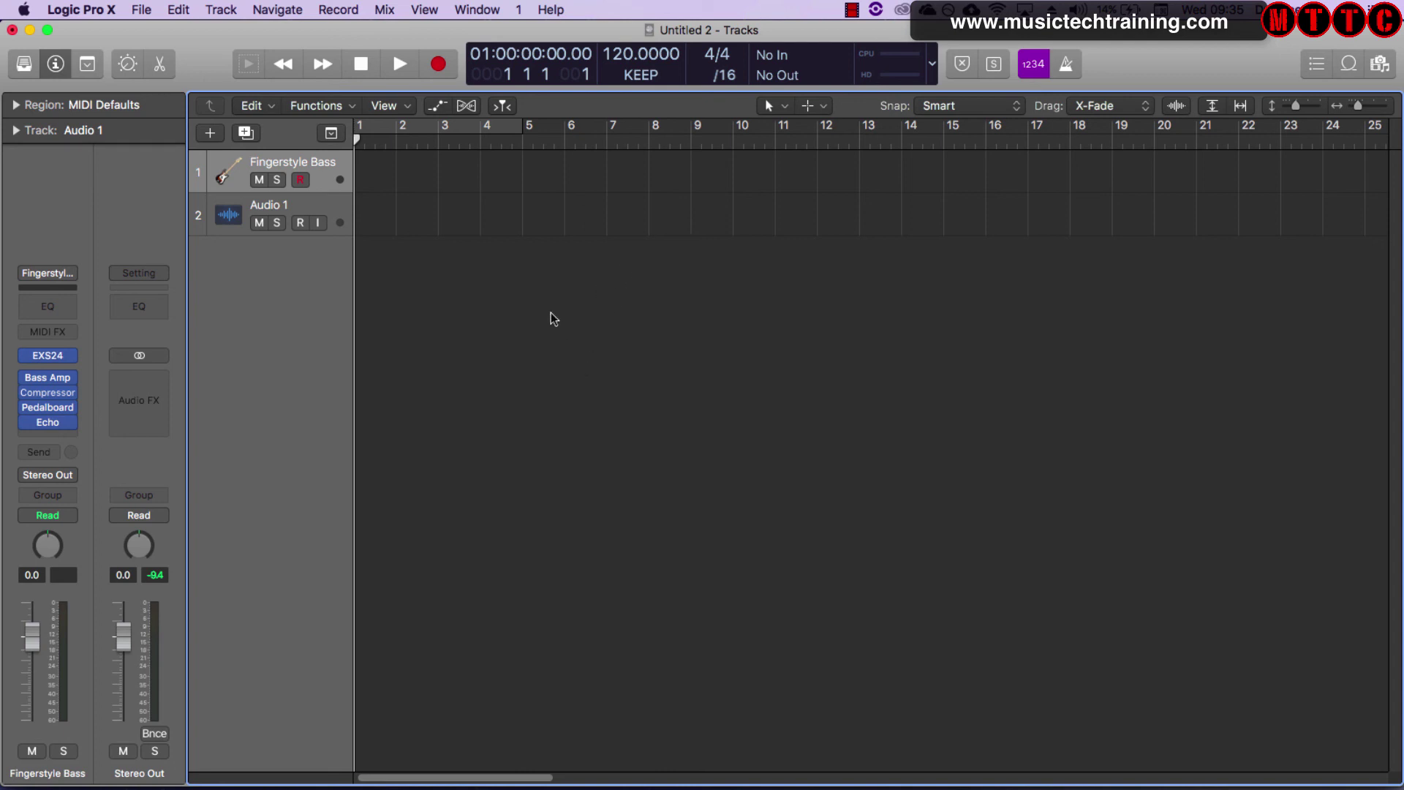
click(479, 9)
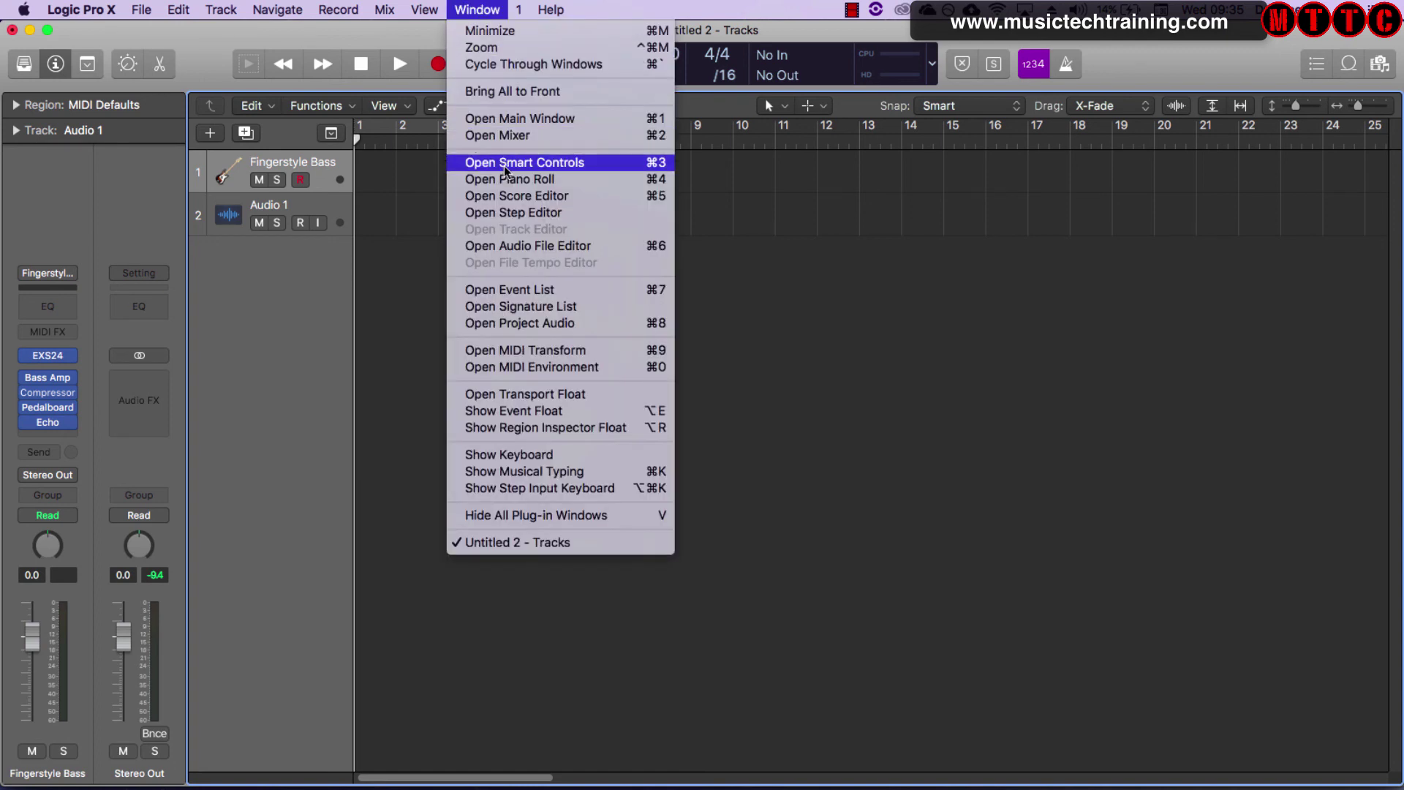
click(547, 195)
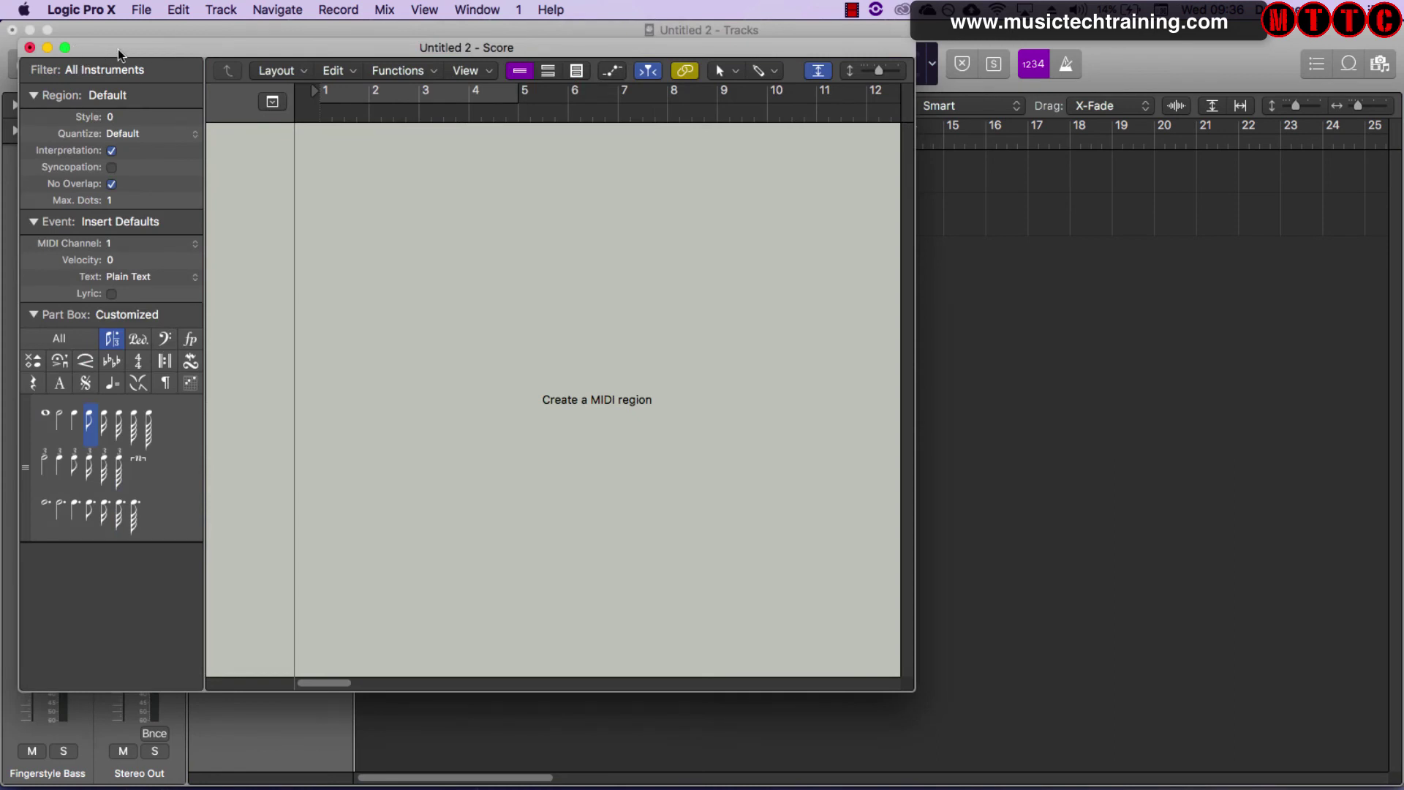
click(488, 11)
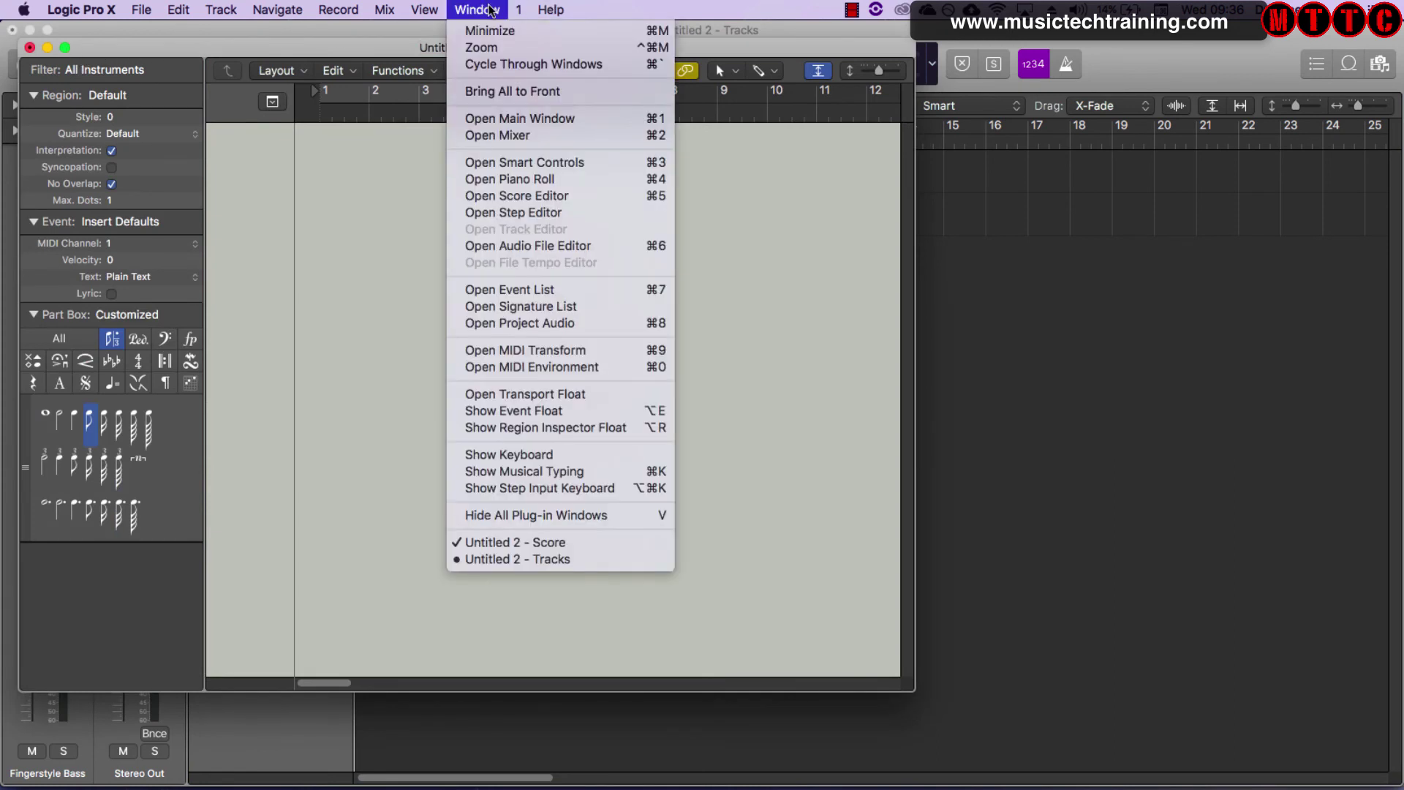
click(507, 133)
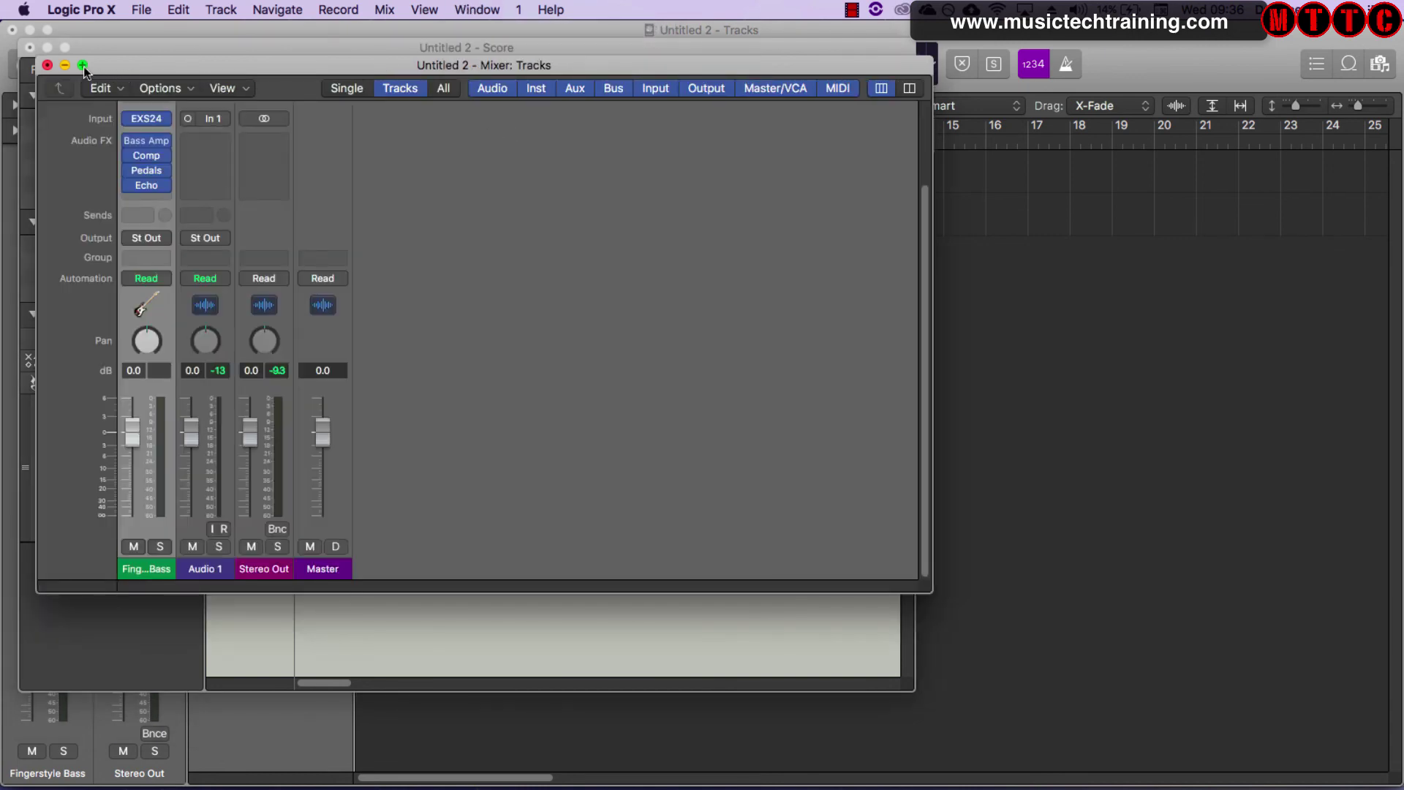
click(84, 66)
key(super+w)
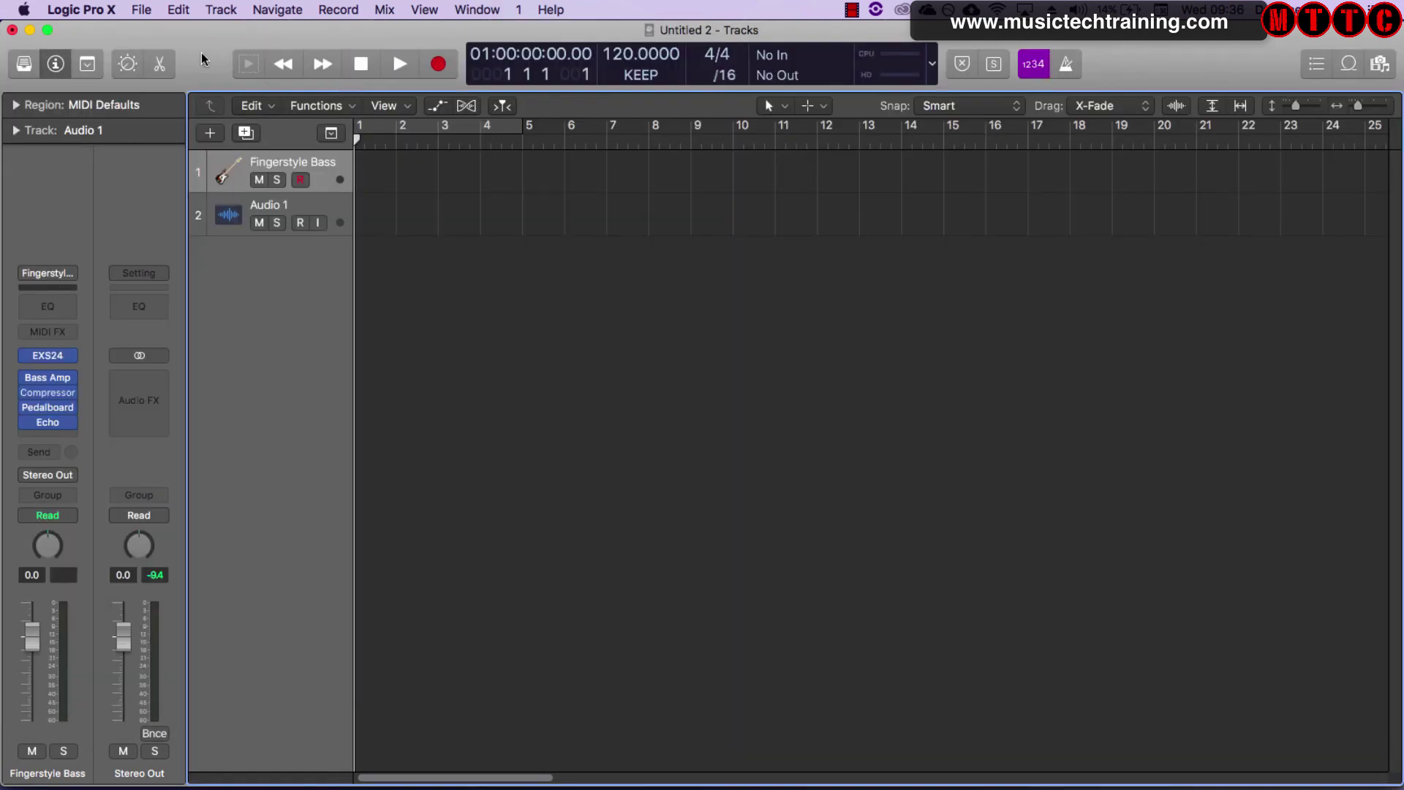